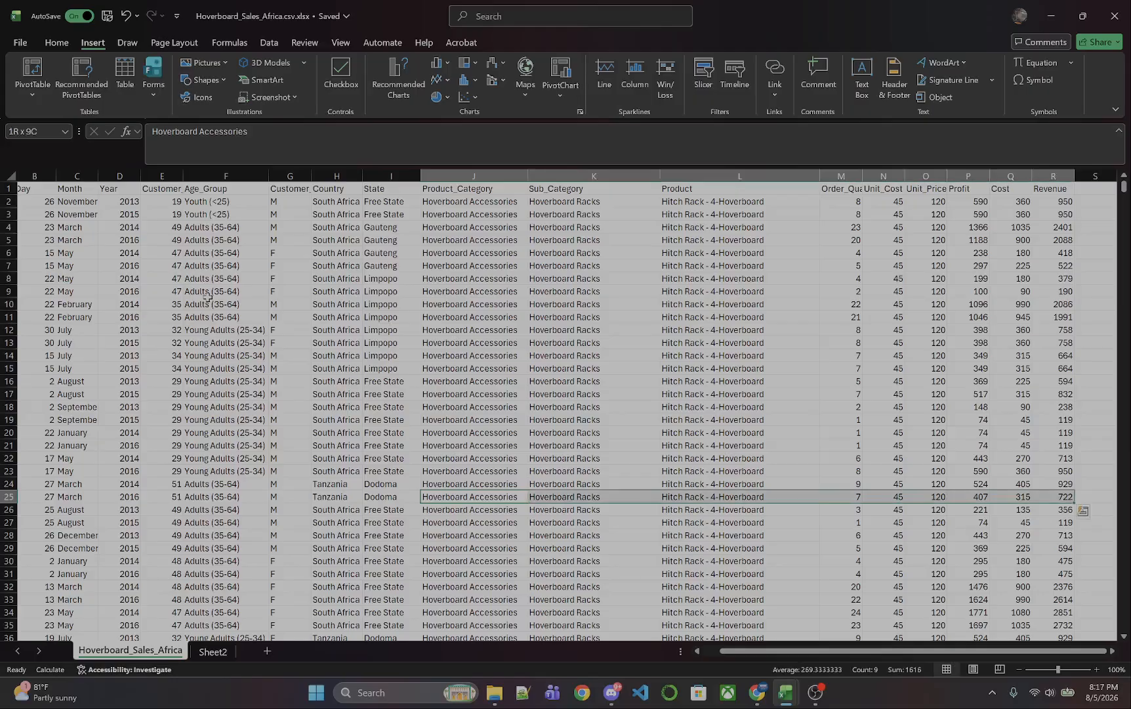
Step: Select the whole sales dataset from A1 to R113037 and create a PivotTable from it on a new worksheet
click(114, 214)
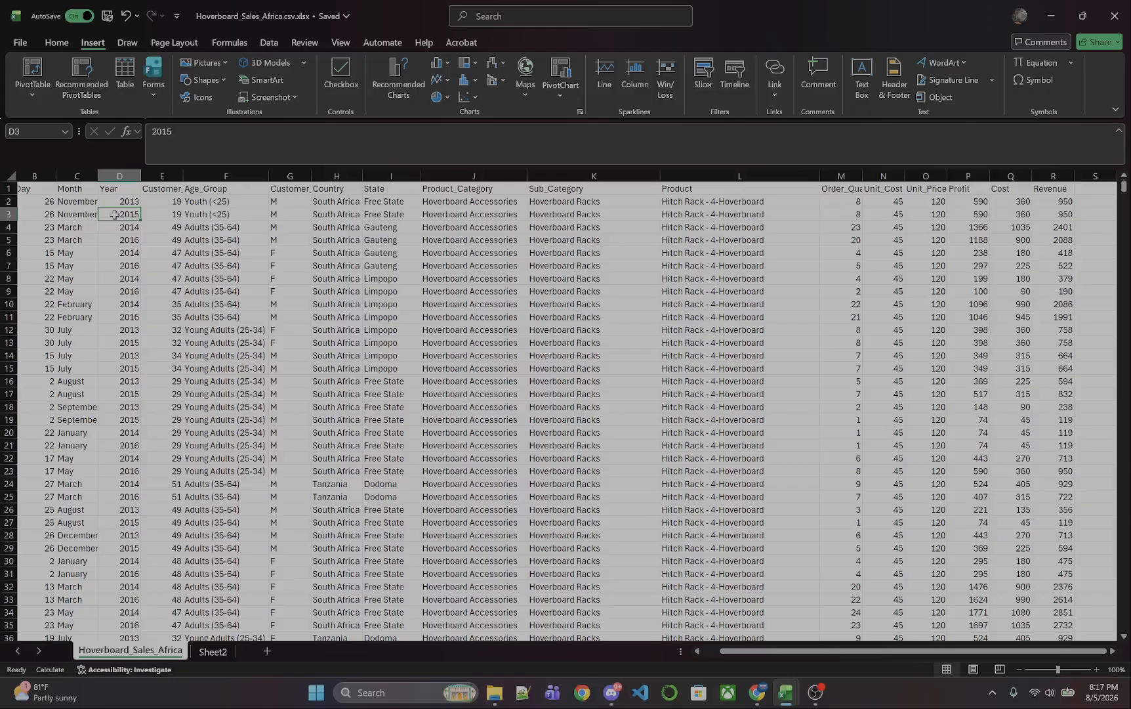
key(ctrl+shift+Right)
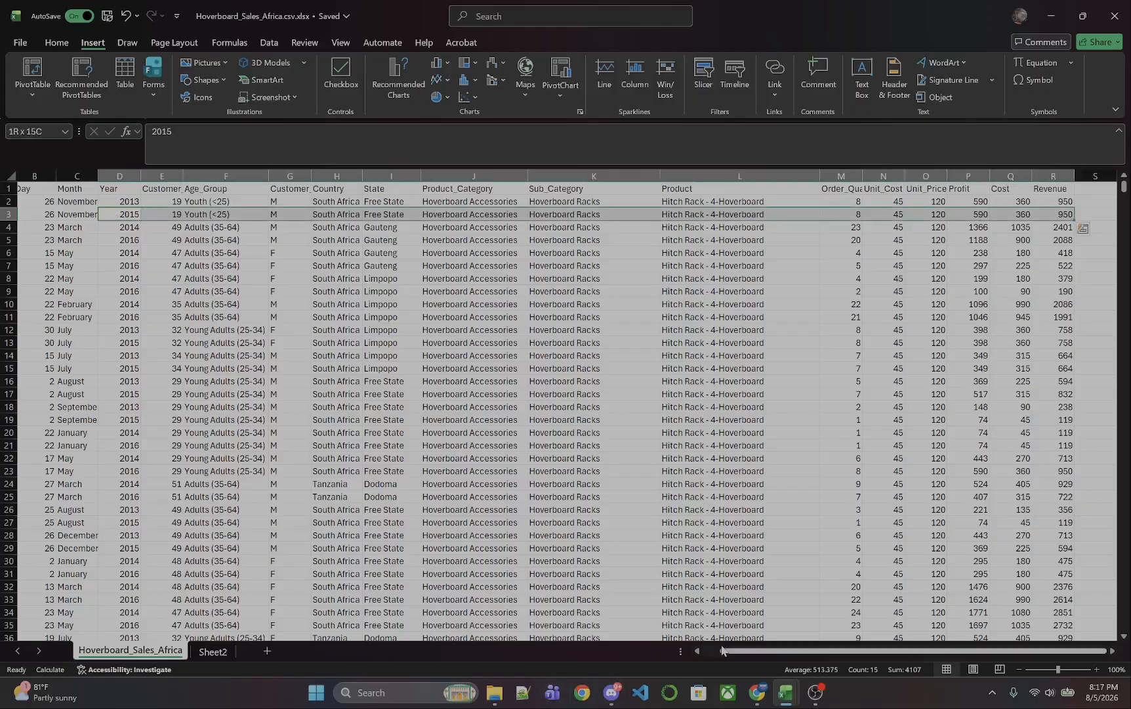
scroll(92, 188, left, 1)
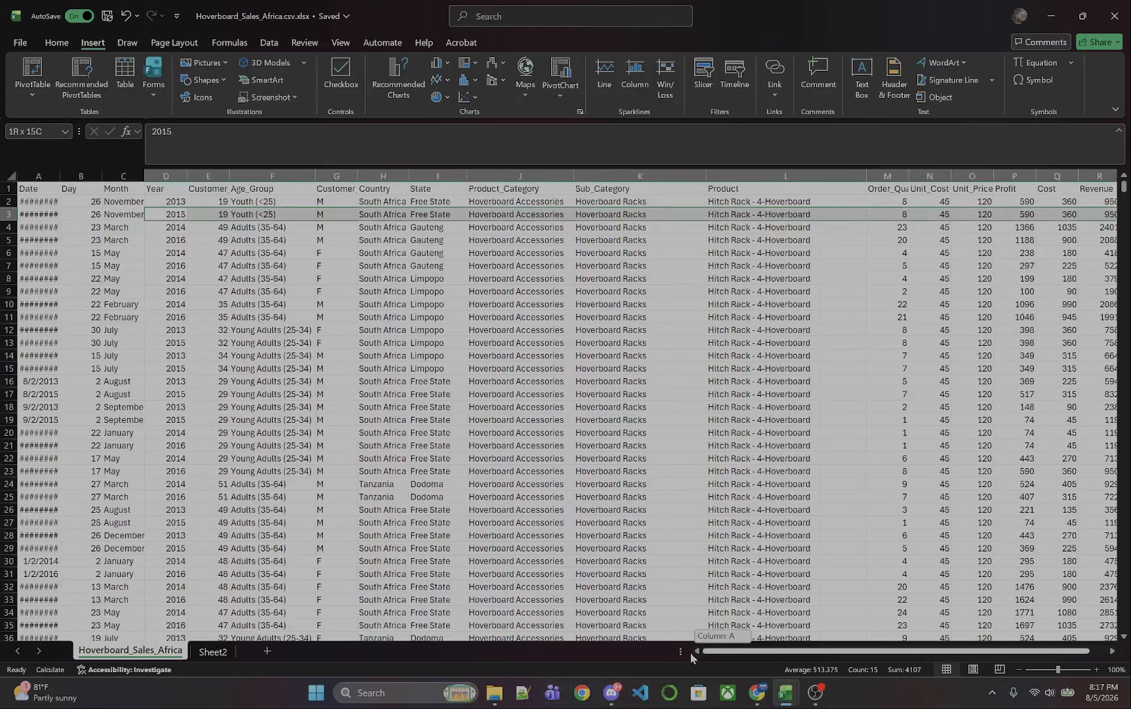
click(25, 191)
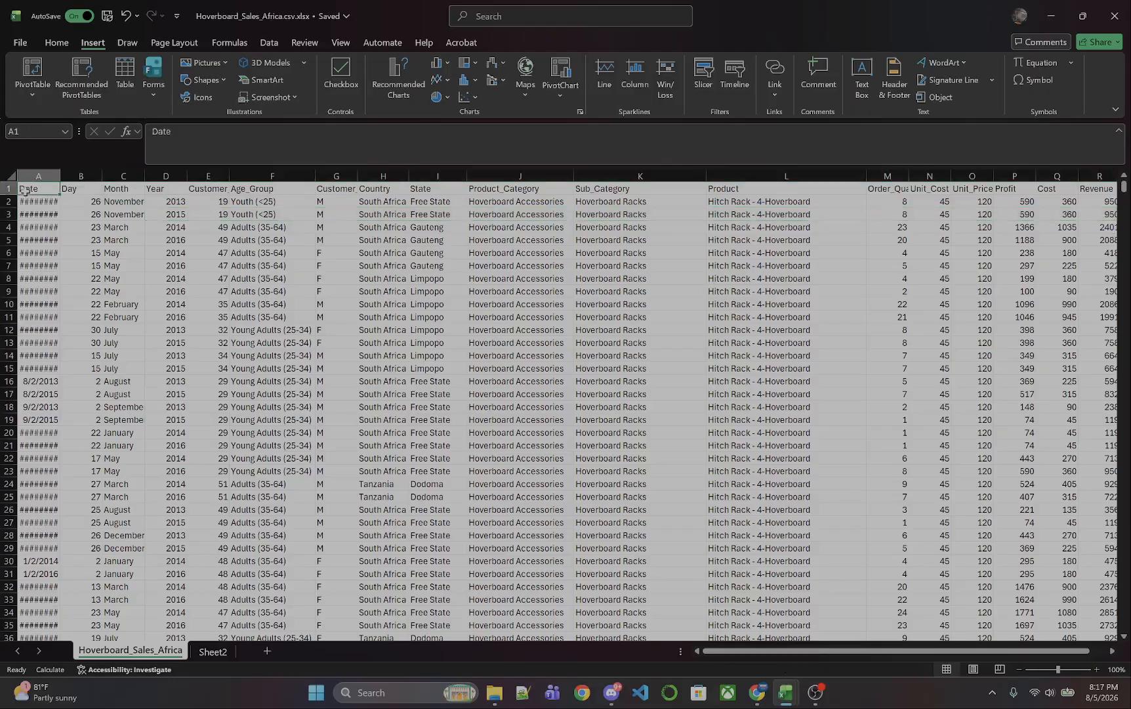
key(ctrl+shift+Right)
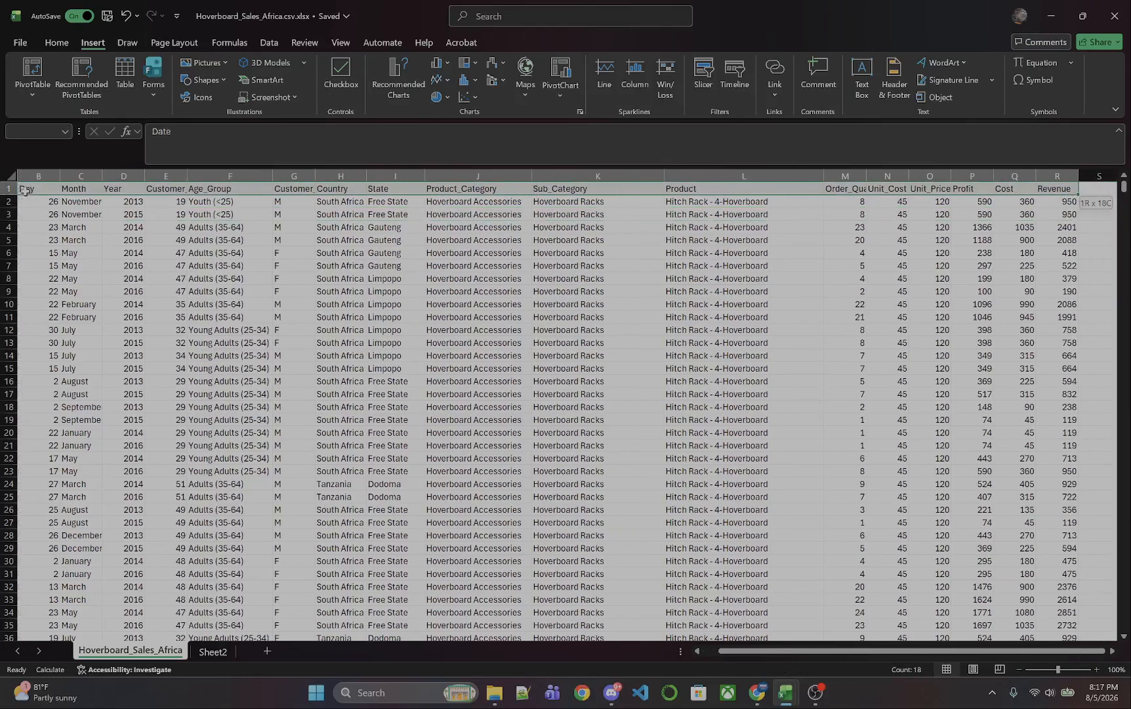
key(ctrl+shift+Down)
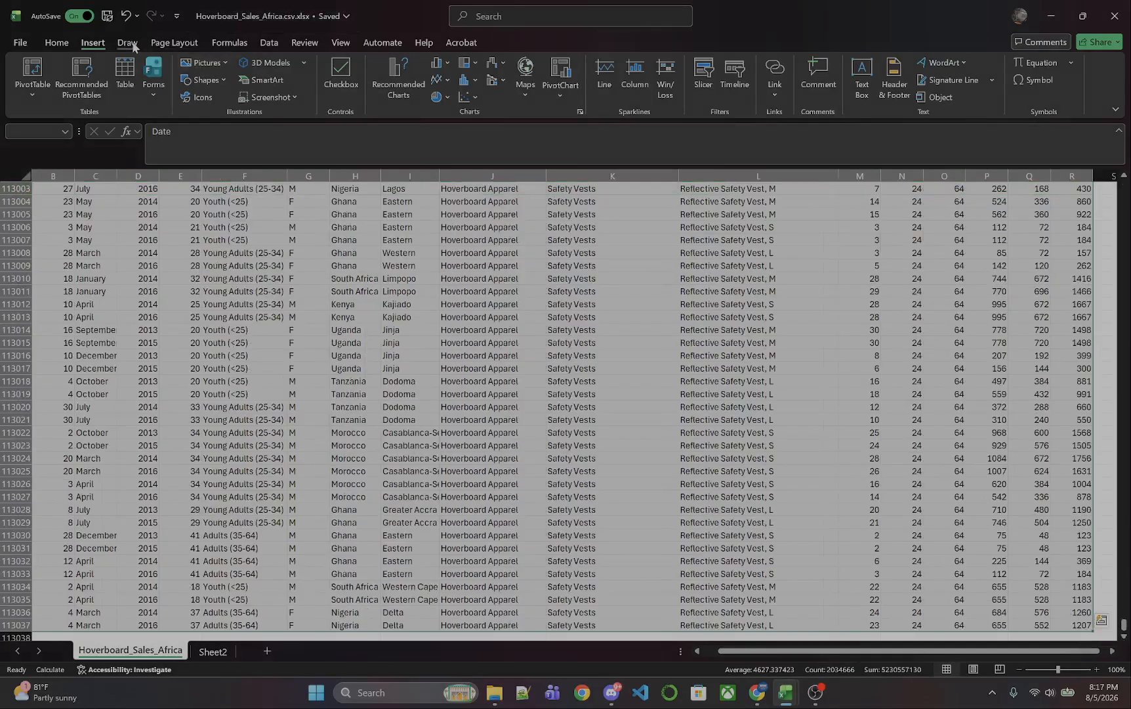
click(40, 89)
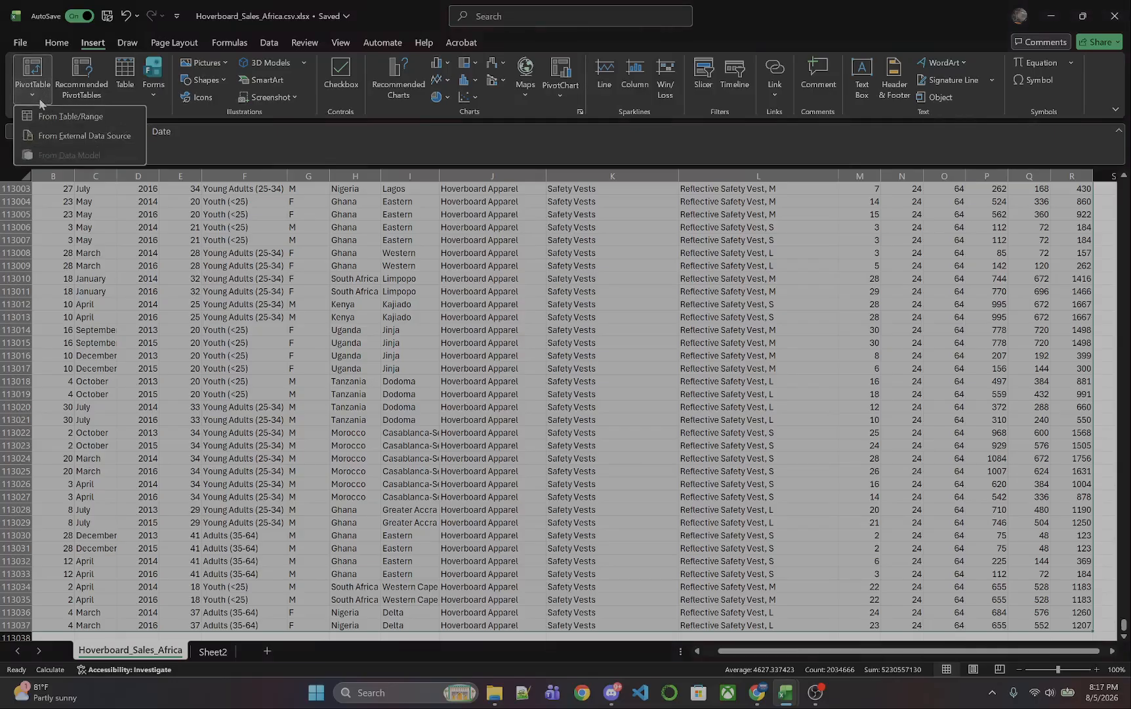
click(52, 116)
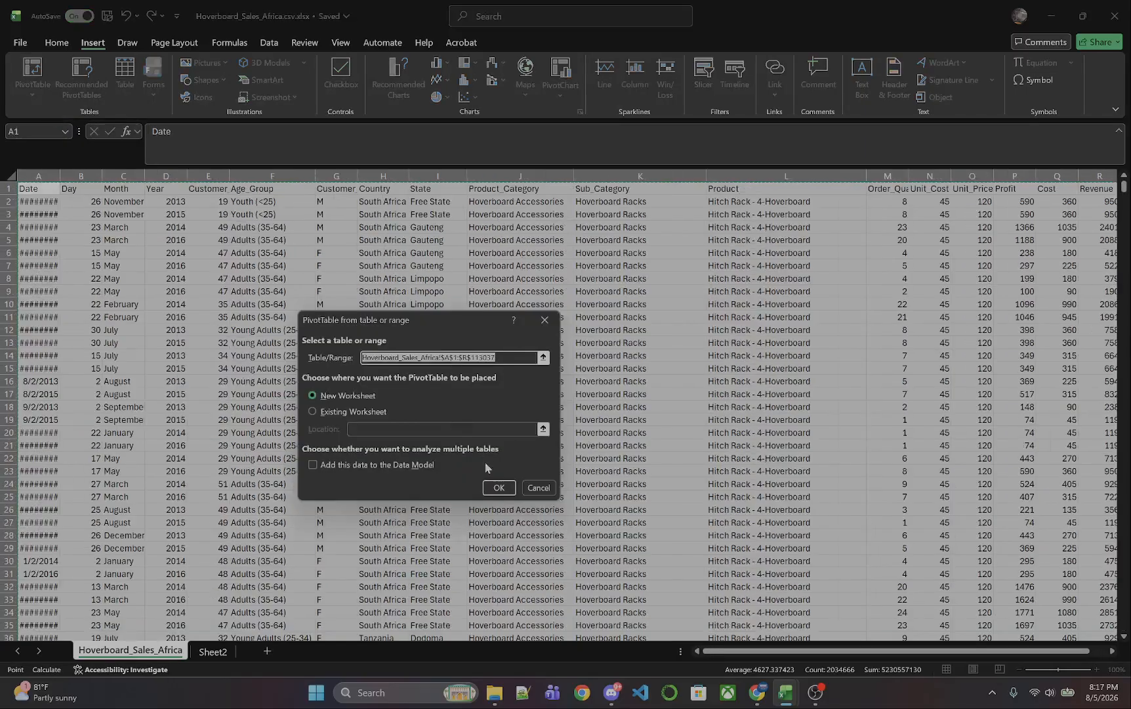
click(498, 488)
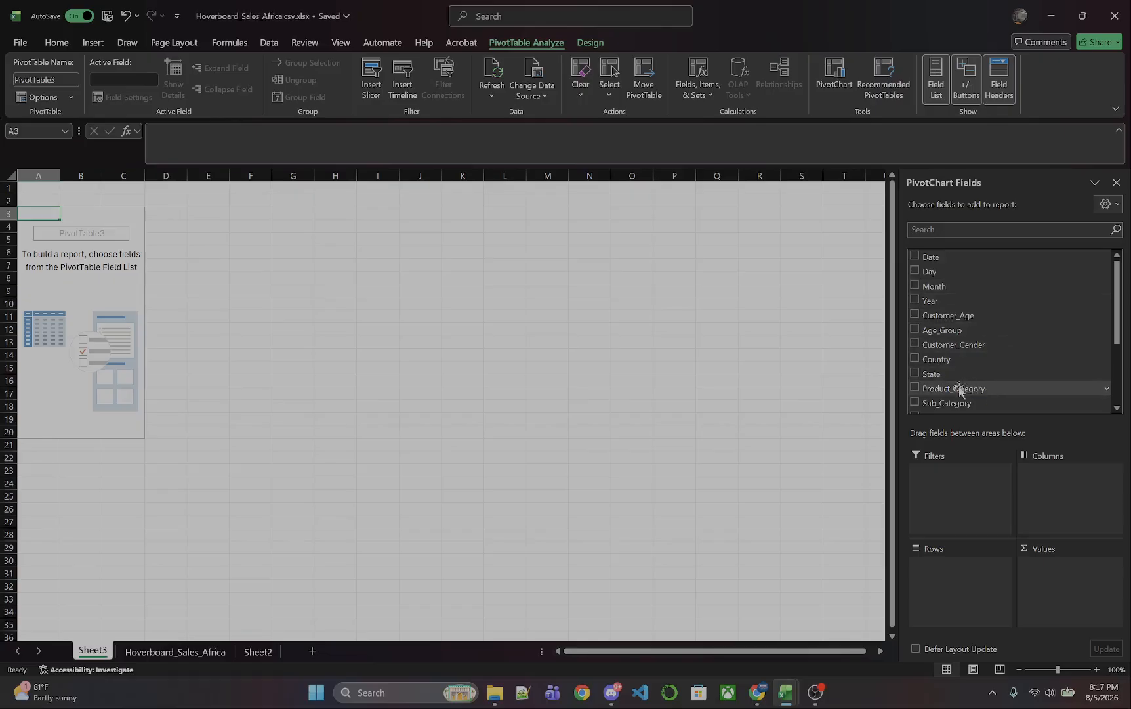
Step: Set Product_Category as the PivotTable's rows and Month as its columns
drag(959, 390, 950, 583)
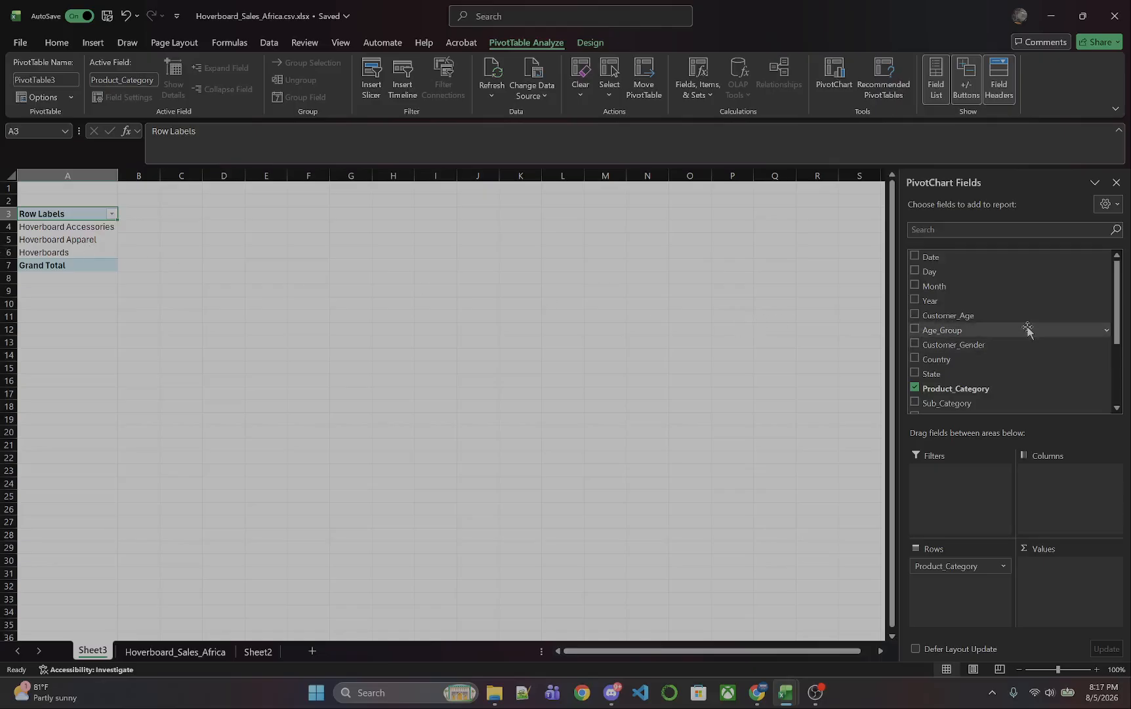
scroll(1024, 331, down, 1)
scroll(1024, 331, down, 1)
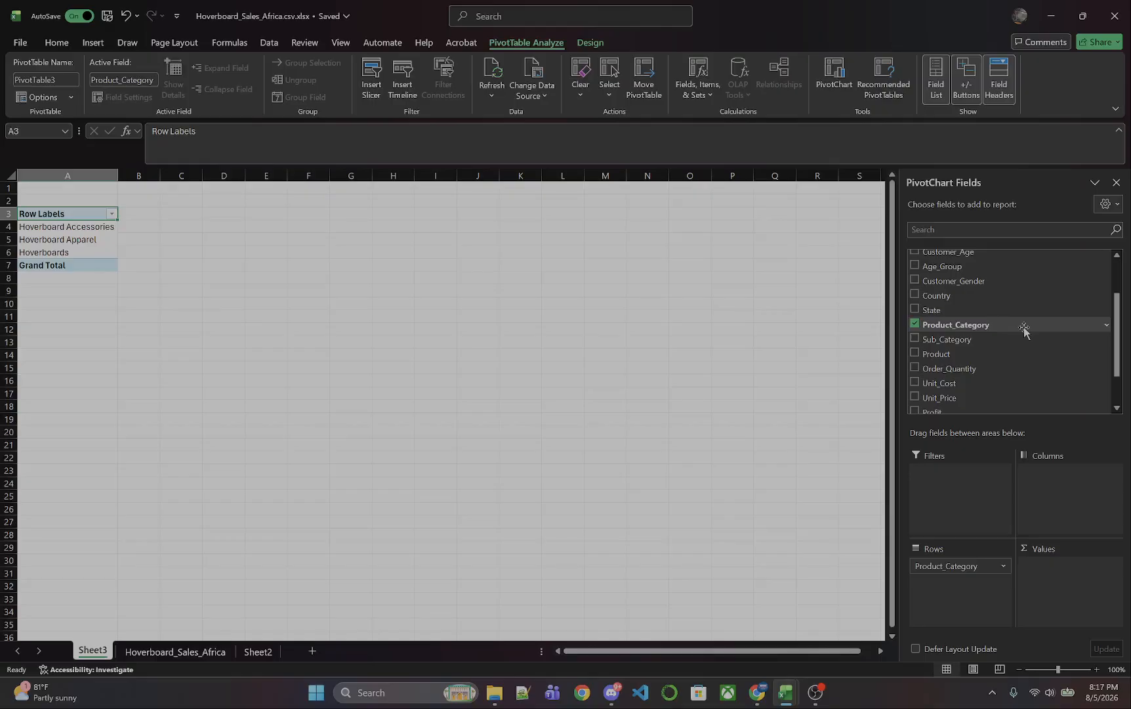
scroll(1025, 331, up, 1)
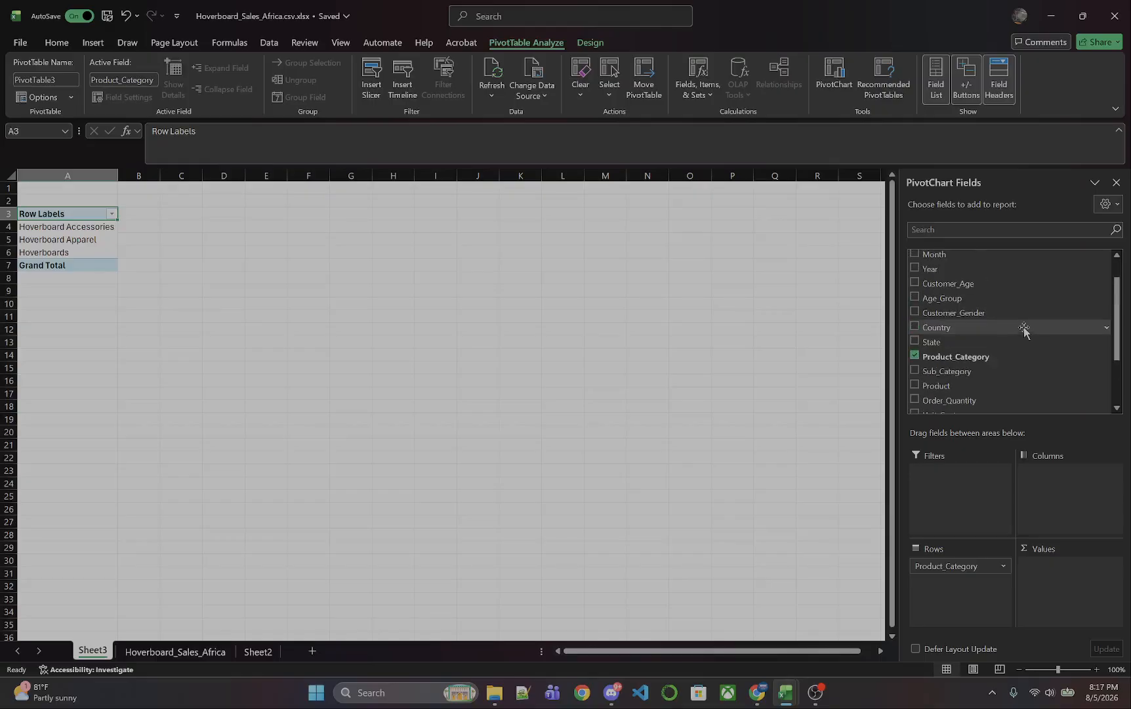
scroll(1025, 332, up, 1)
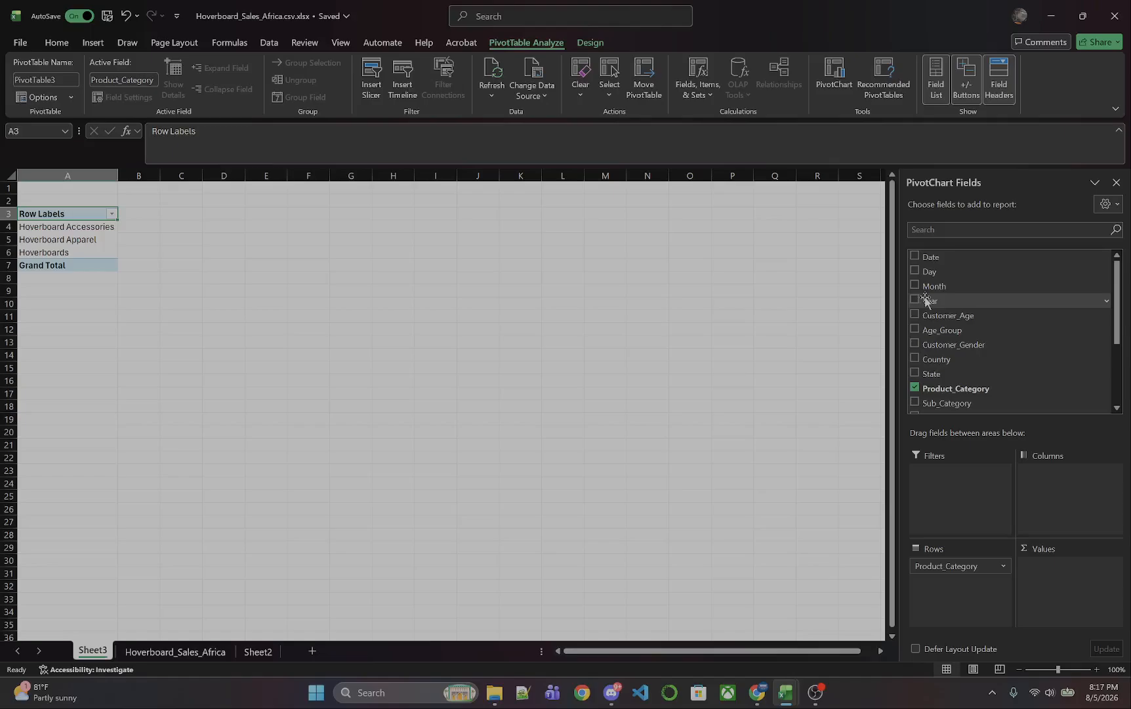
drag(928, 286, 1061, 476)
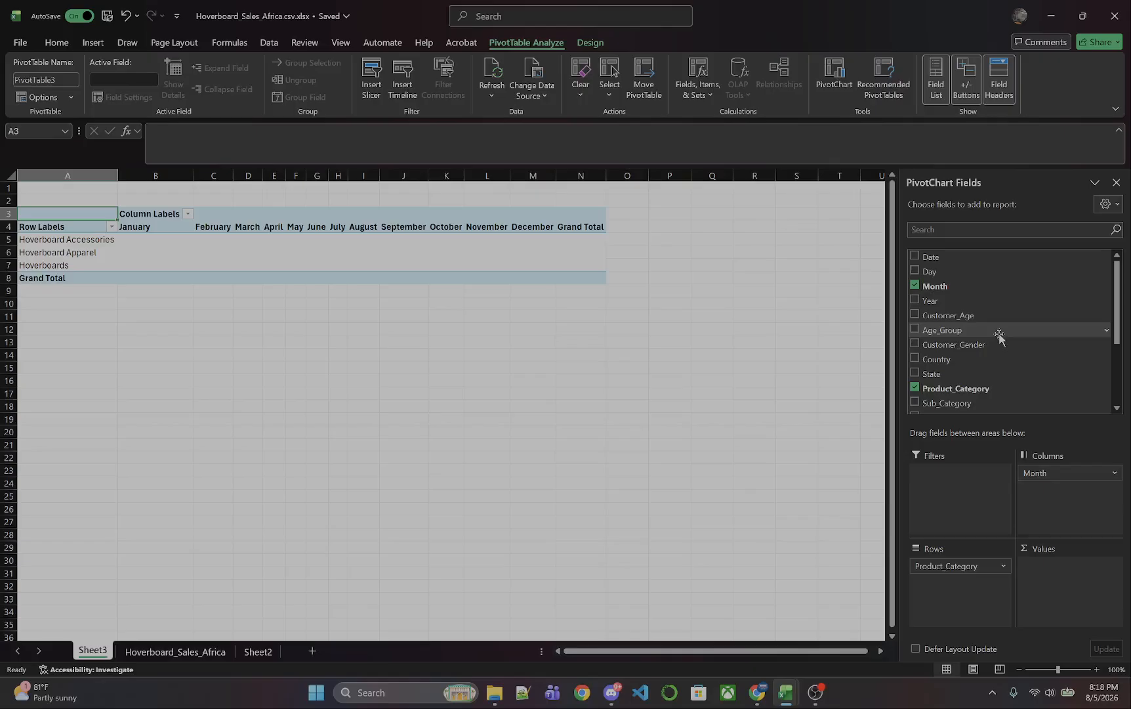
Step: Add the Profit field to the PivotTable's values as a sum
scroll(997, 331, down, 2)
scroll(998, 336, down, 1)
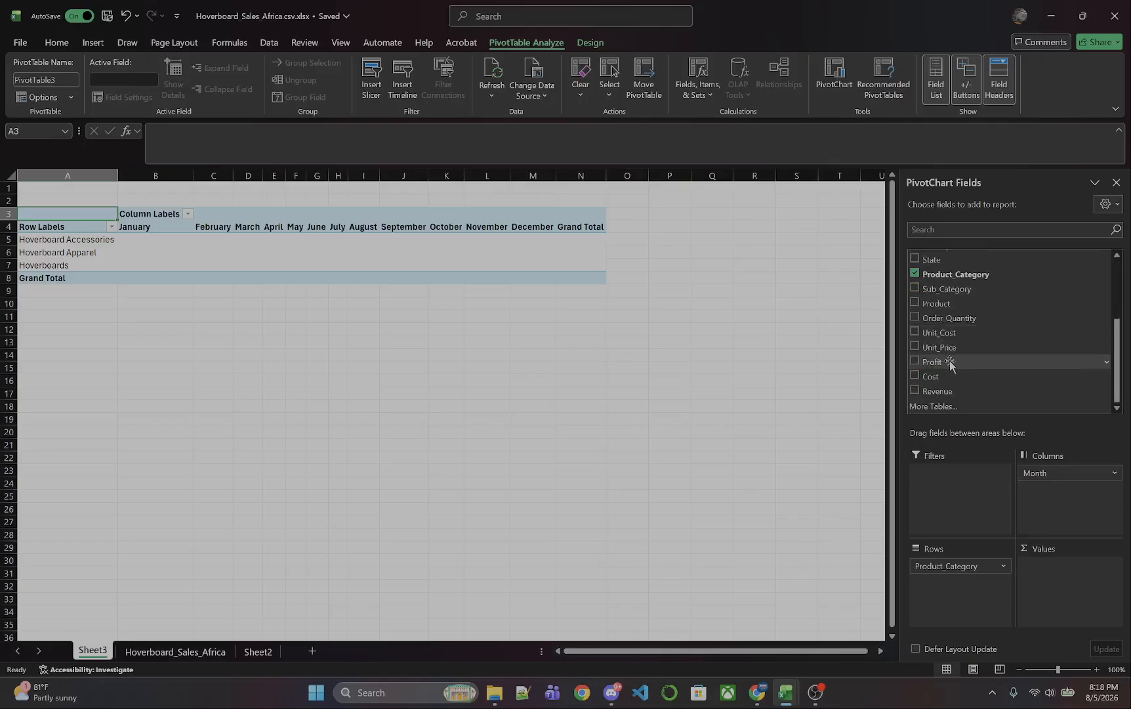
drag(950, 363, 1072, 580)
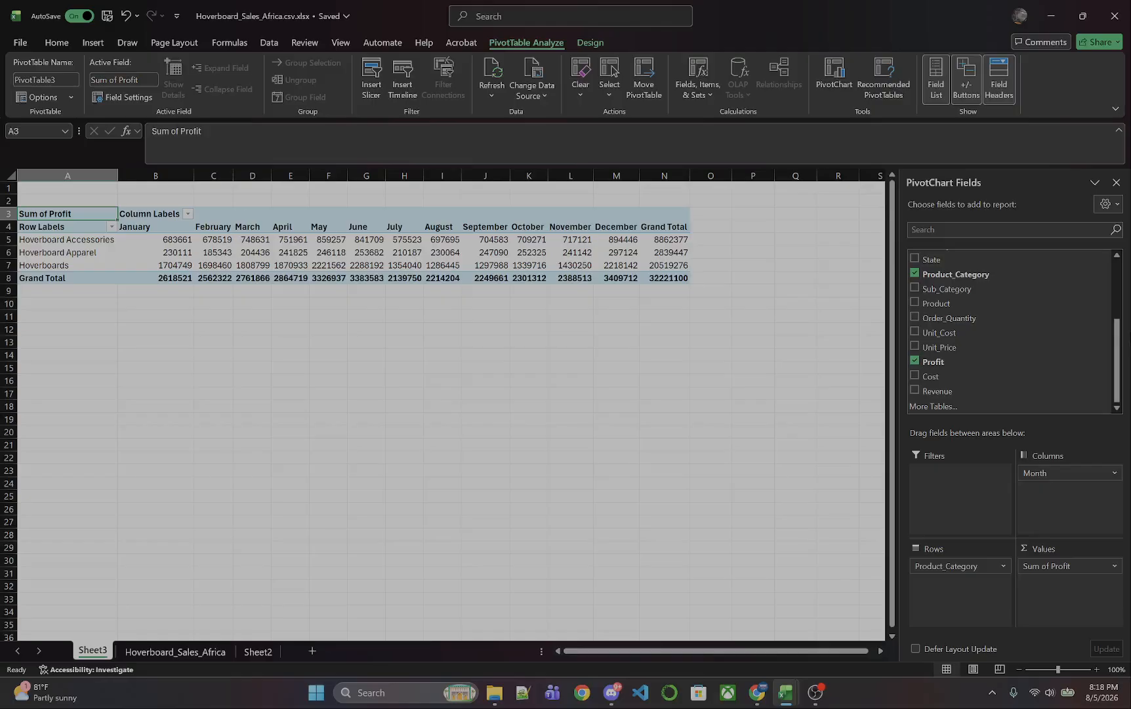
Step: Add Age_Group as a report filter and restrict the PivotTable to Seniors (64+)
scroll(989, 341, up, 3)
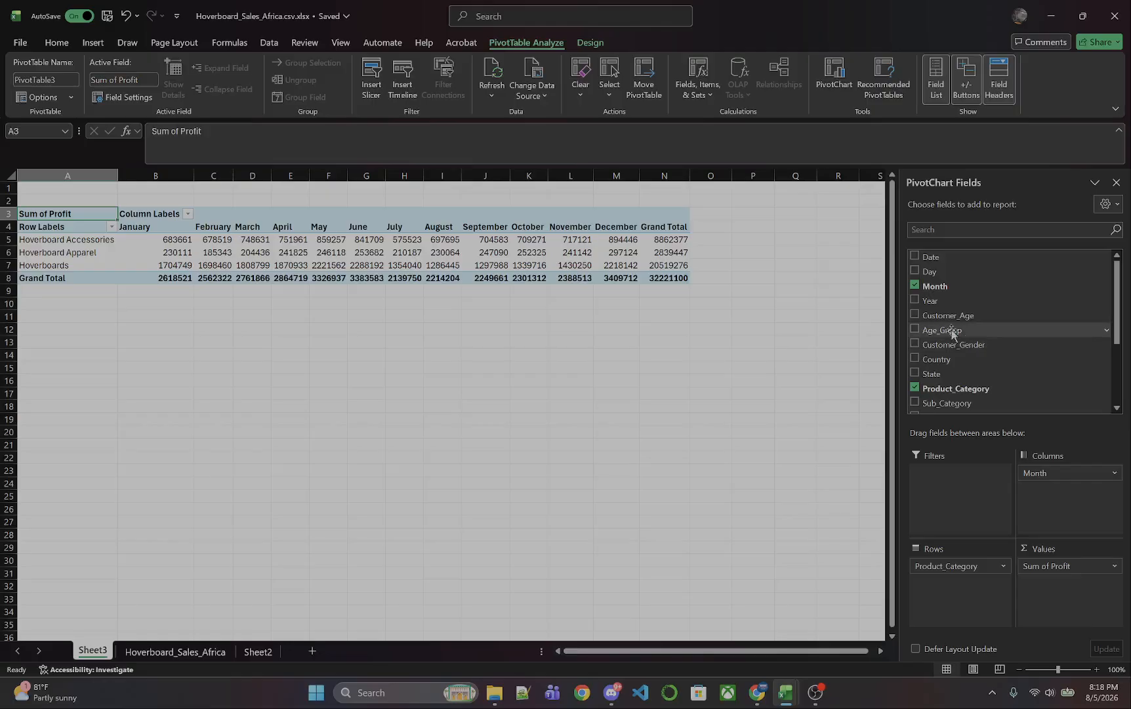
drag(952, 333, 946, 499)
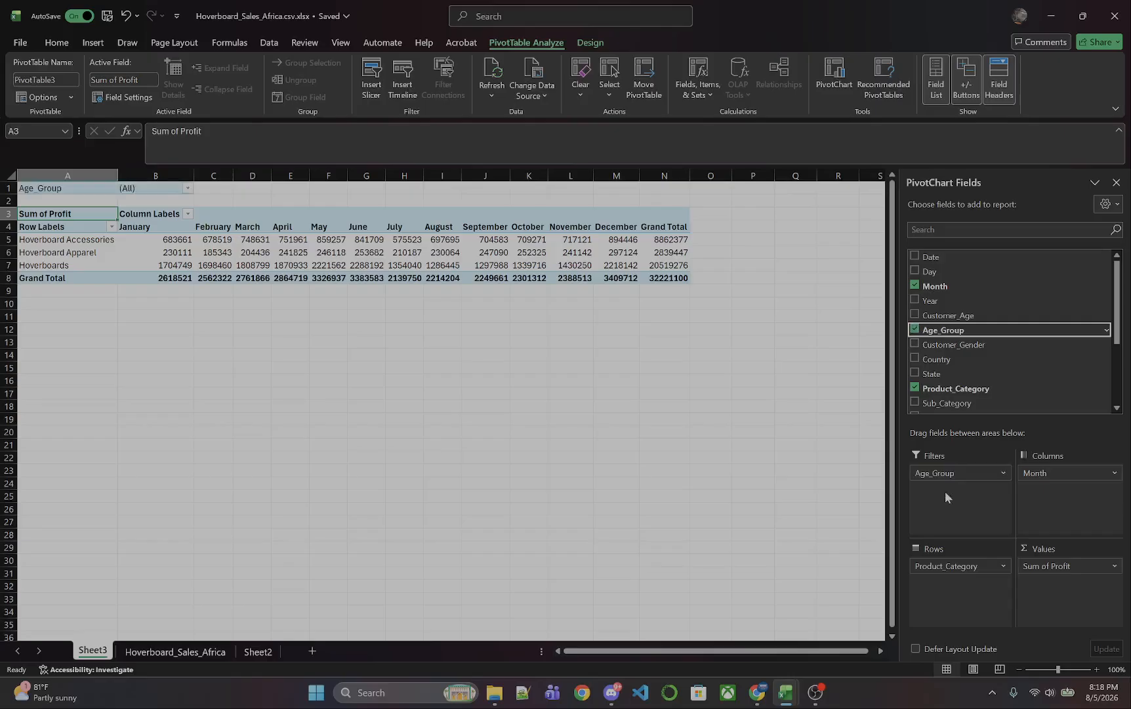
click(186, 189)
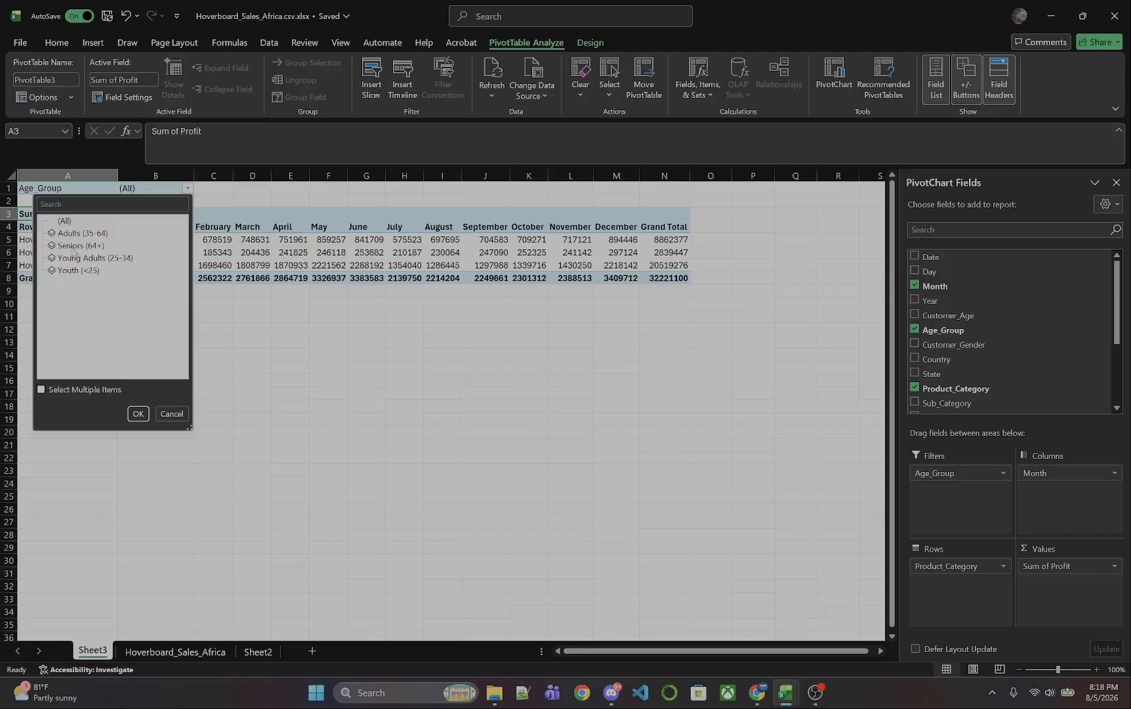
click(135, 414)
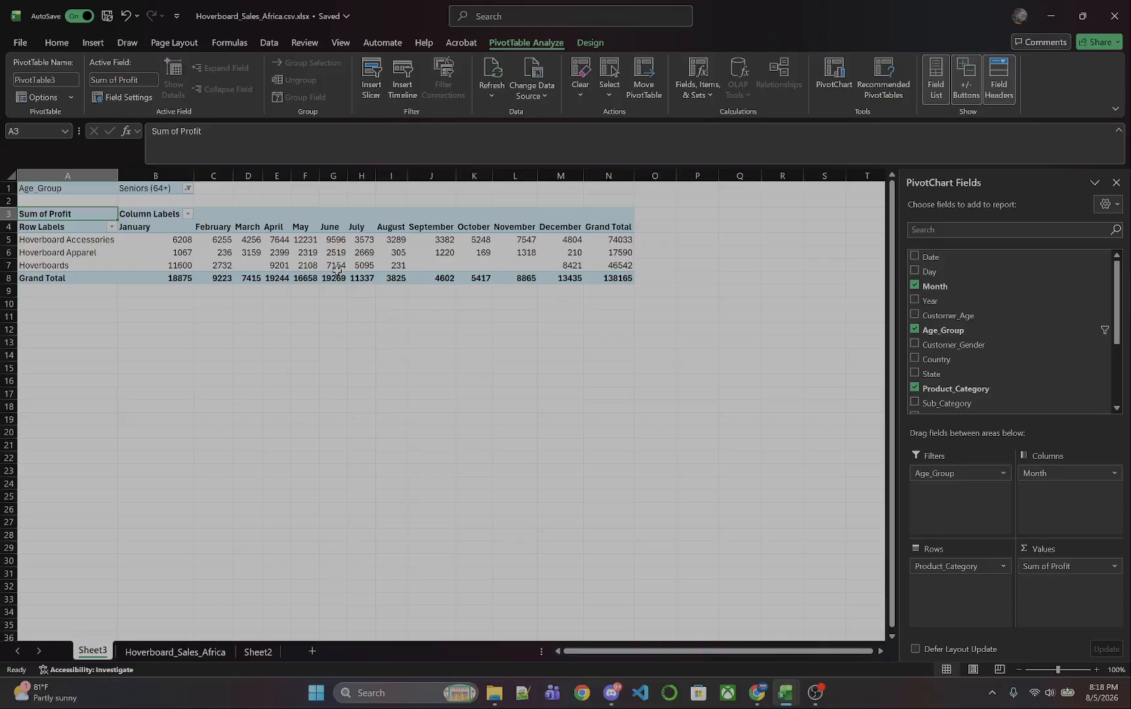
Step: Select the PivotTable range from Row Labels through the overall grand total and insert a 2-D clustered column chart from it
mouse_move(336, 269)
click(49, 227)
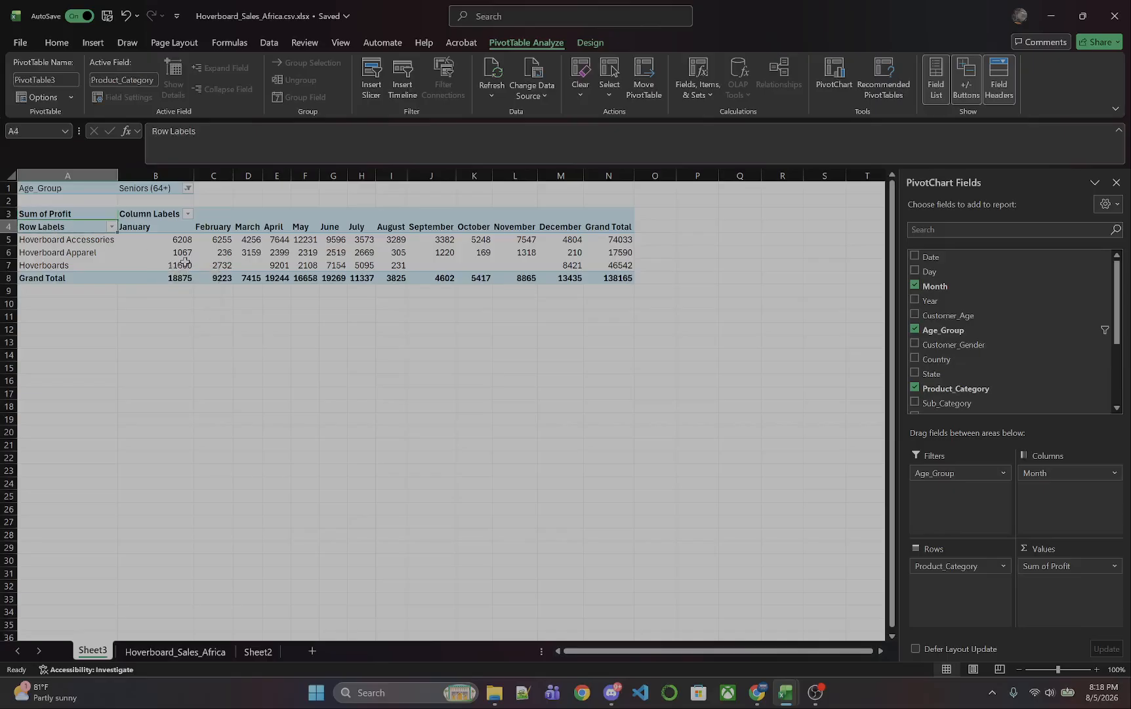
shift+click(606, 277)
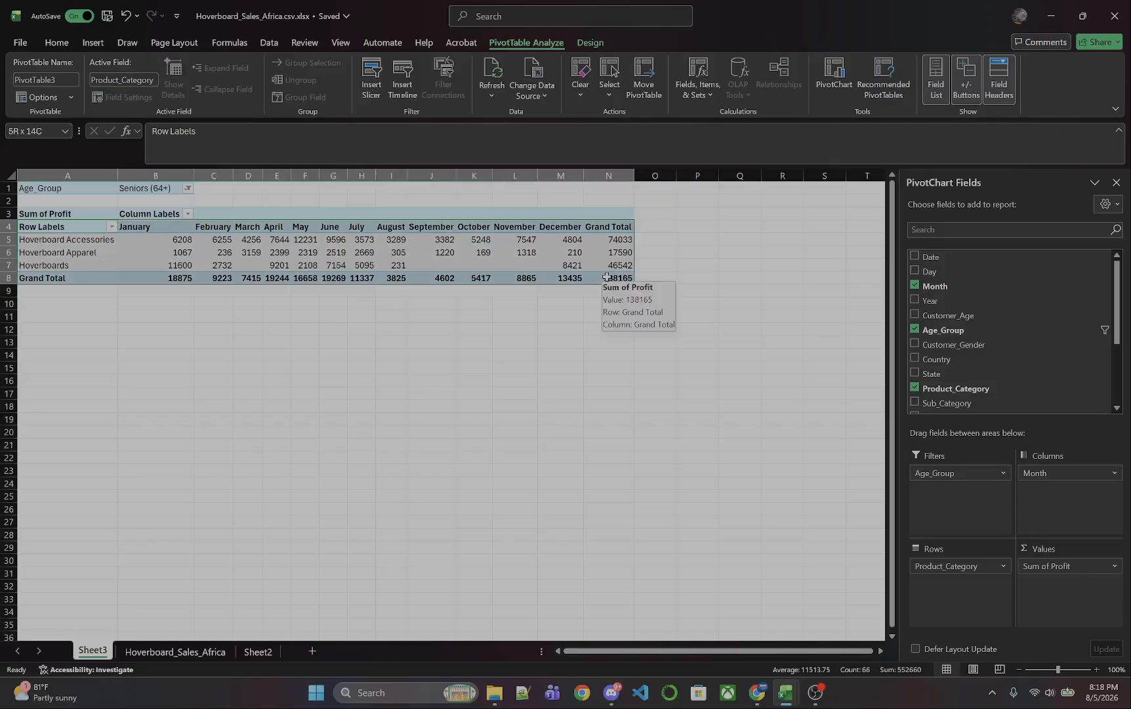
click(95, 43)
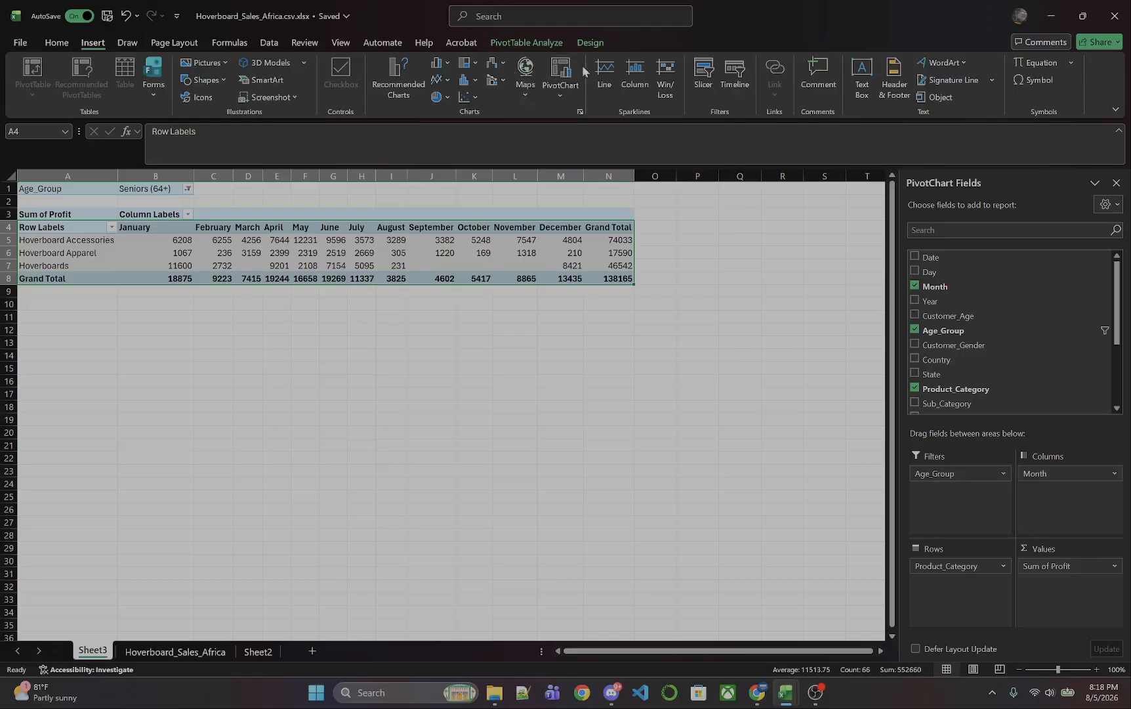
click(451, 64)
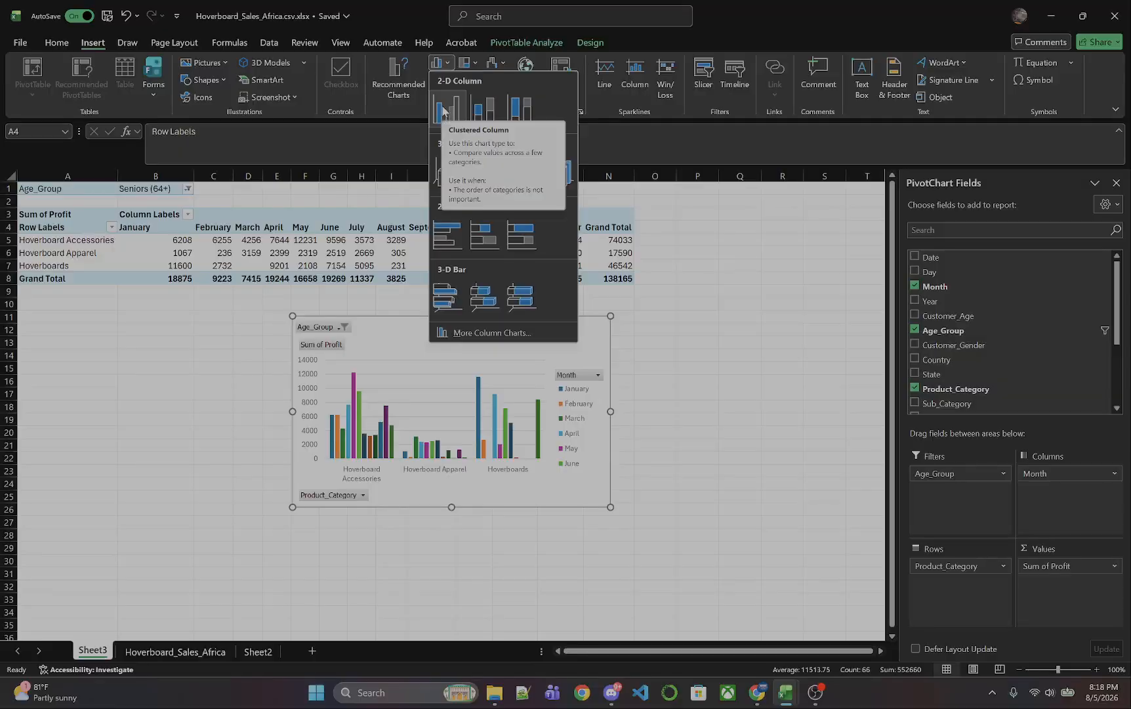
click(443, 111)
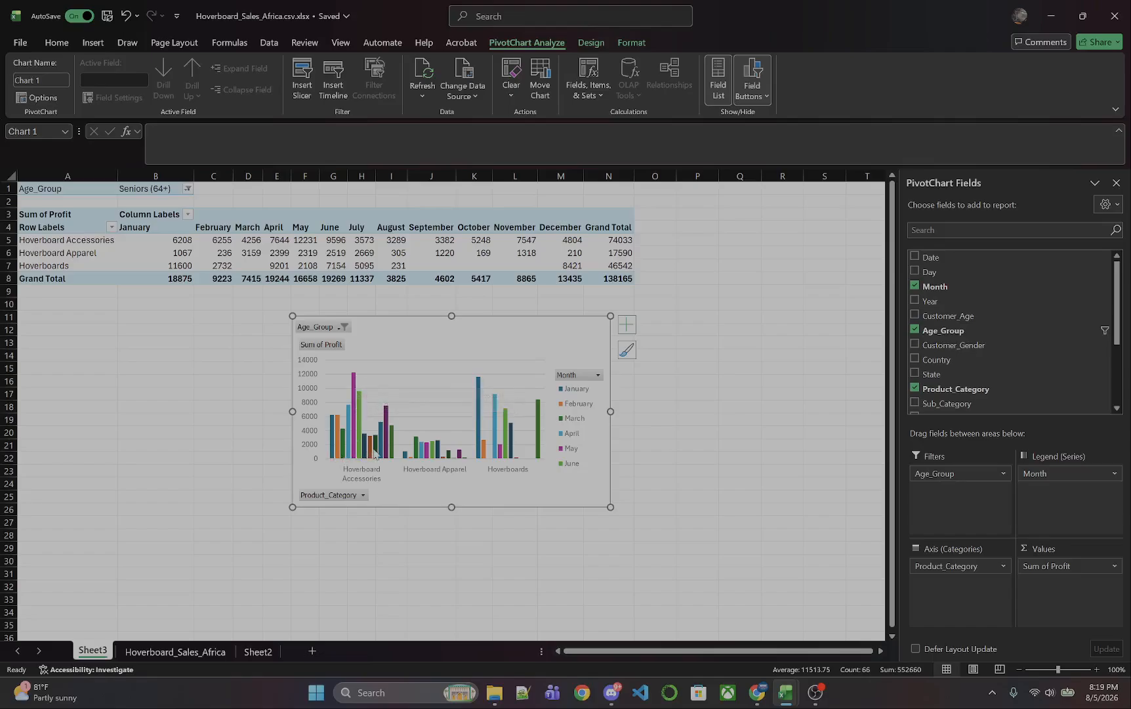
Step: Filter the chart's Product_Category to Hoverboards only, excluding Hoverboard Accessories and Hoverboard Apparel
mouse_move(383, 456)
click(363, 496)
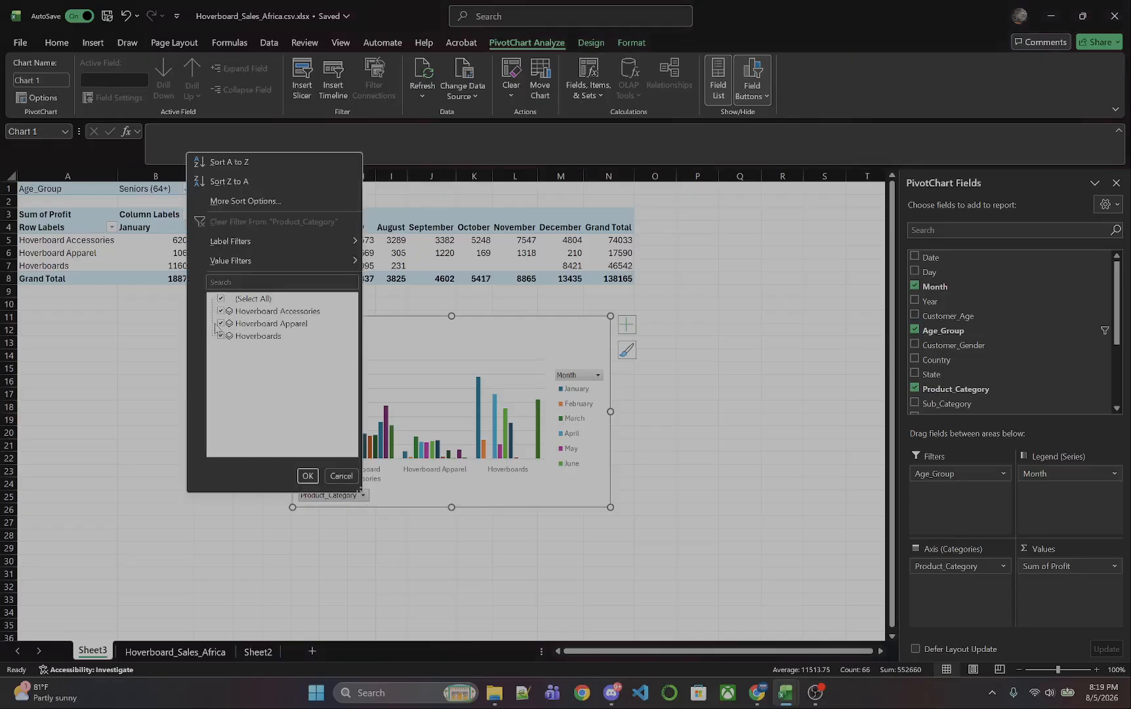
click(220, 323)
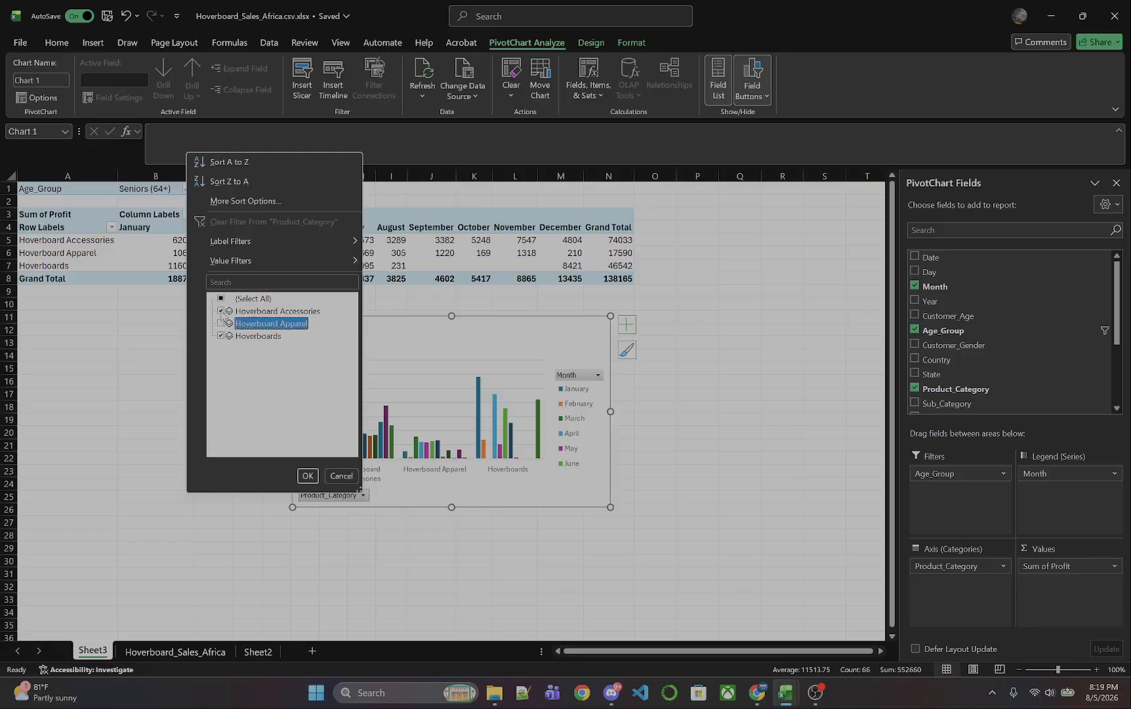
click(221, 311)
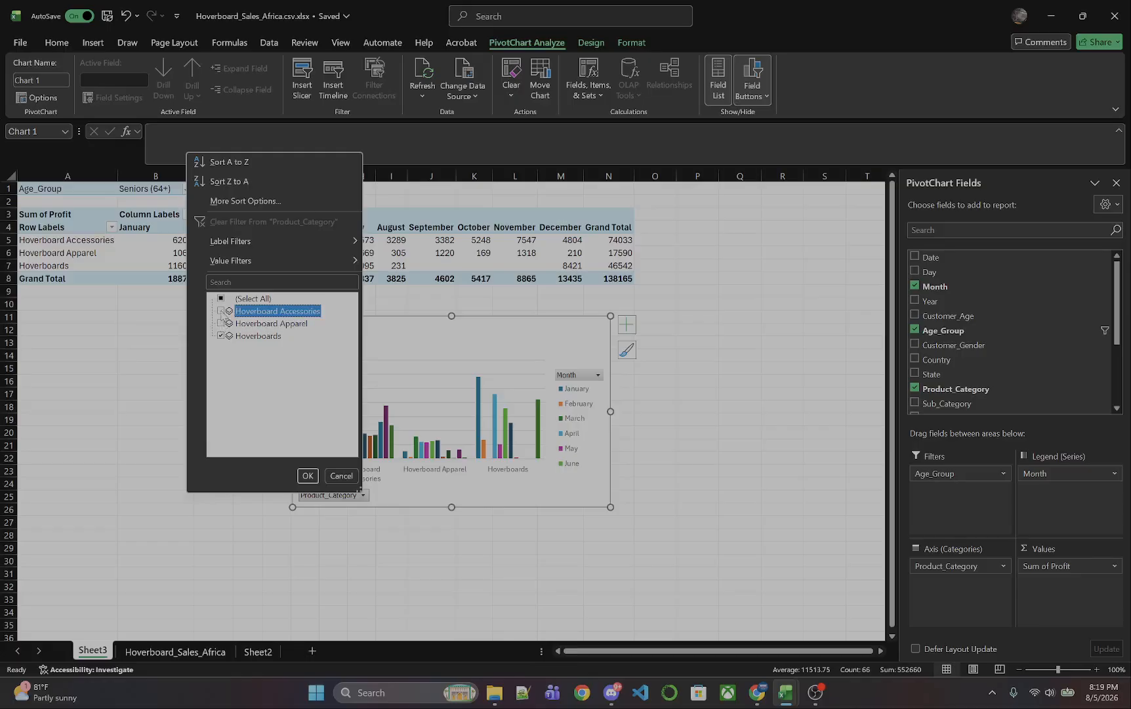
click(307, 475)
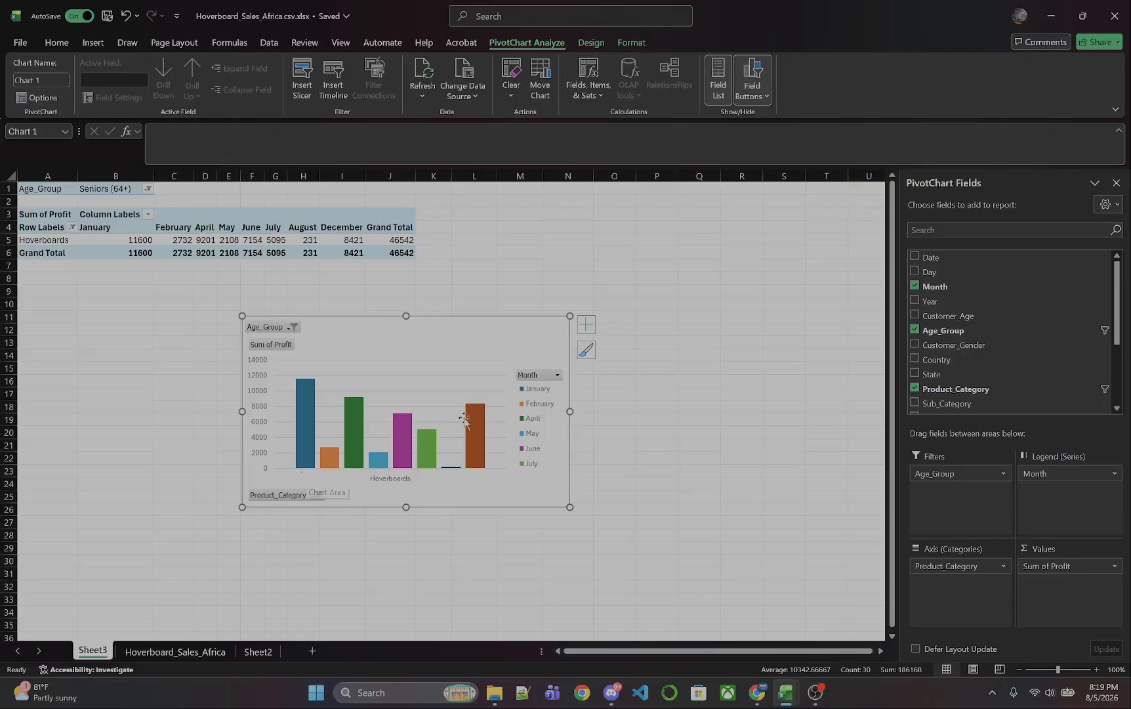
Step: Filter the chart's Month field to January through May by excluding June through December
click(542, 377)
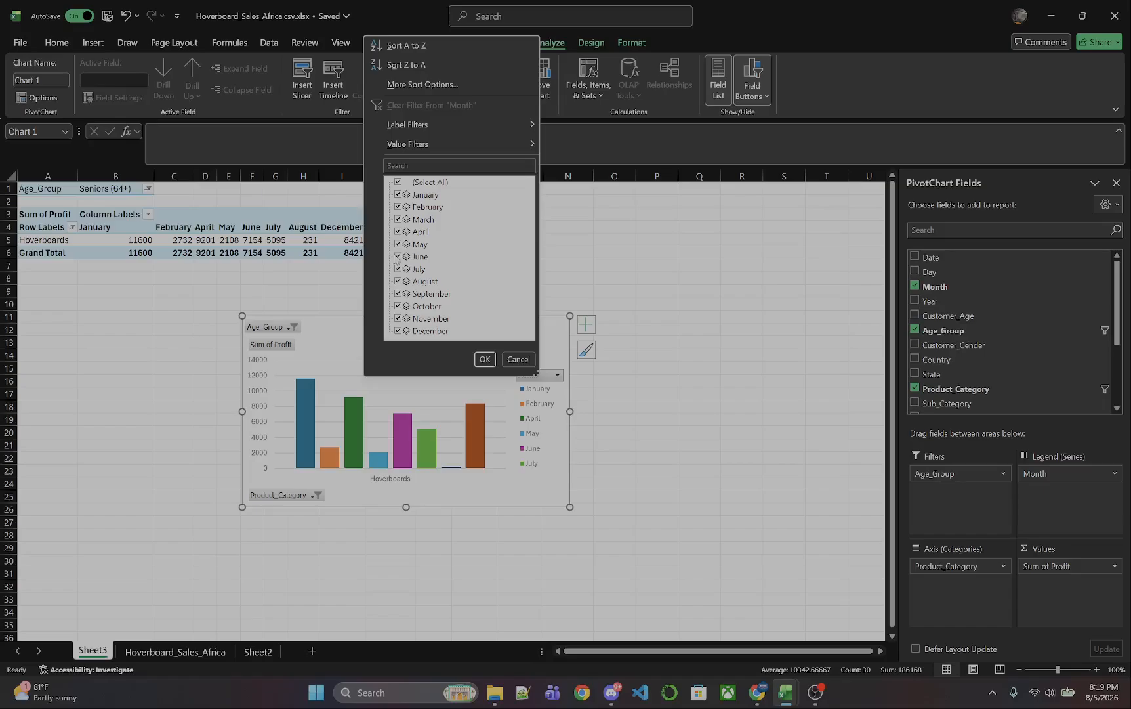
click(396, 257)
click(398, 269)
click(398, 282)
click(397, 294)
click(398, 306)
click(398, 319)
click(397, 331)
click(484, 360)
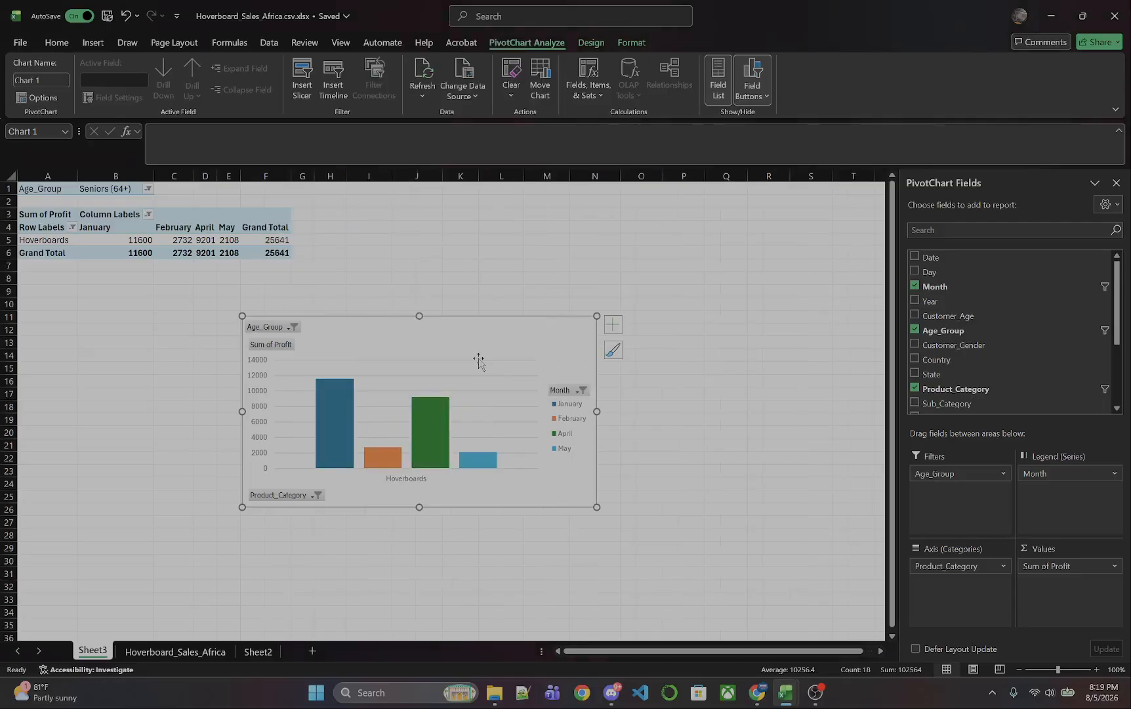
Step: Switch the chart's Age_Group filter to Young Adults (25-34)
click(276, 327)
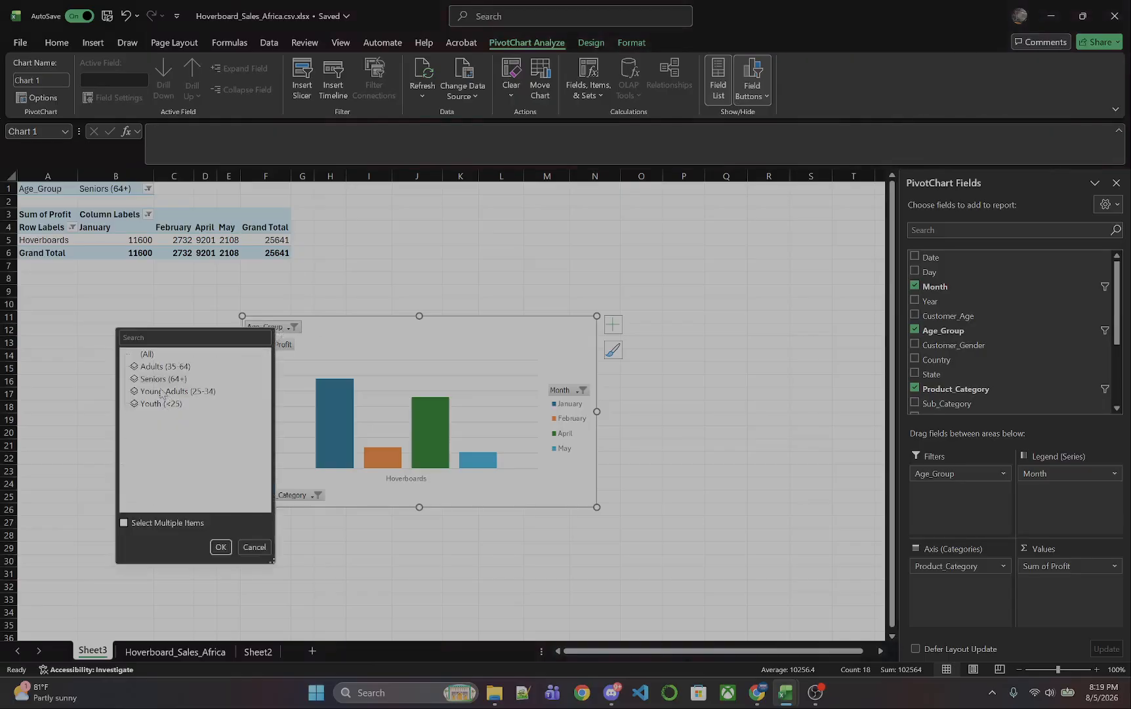
click(221, 547)
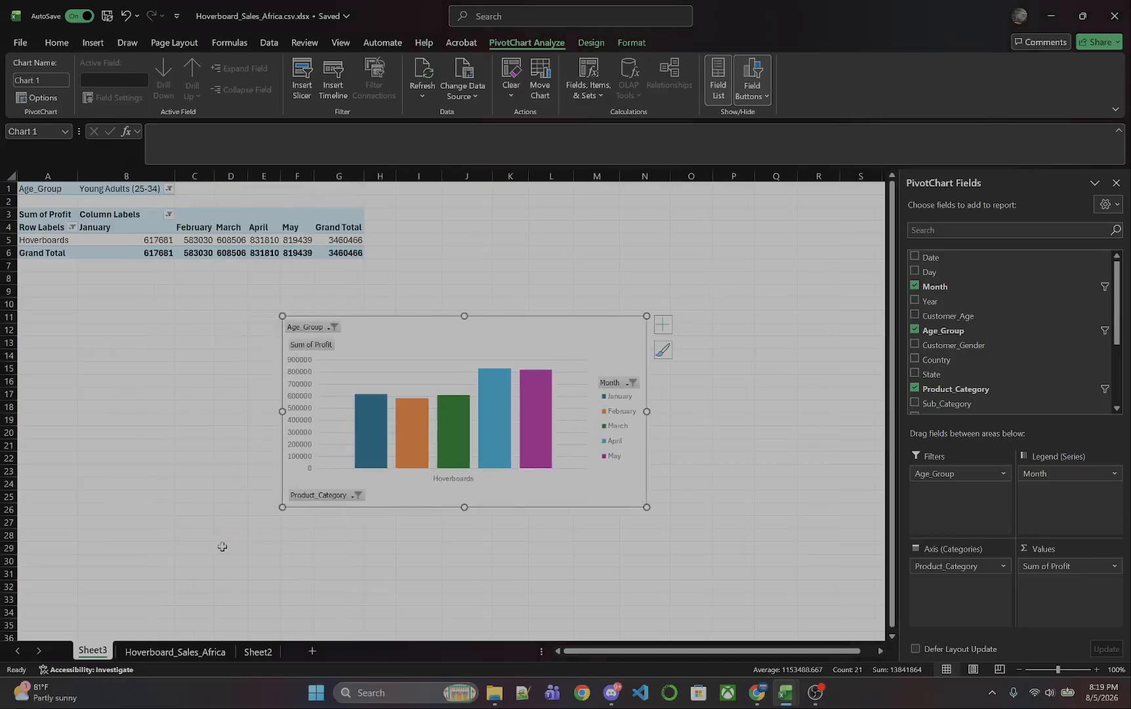
Step: Switch the pivot chart's Age_Group filter to Youth (<25)
click(333, 326)
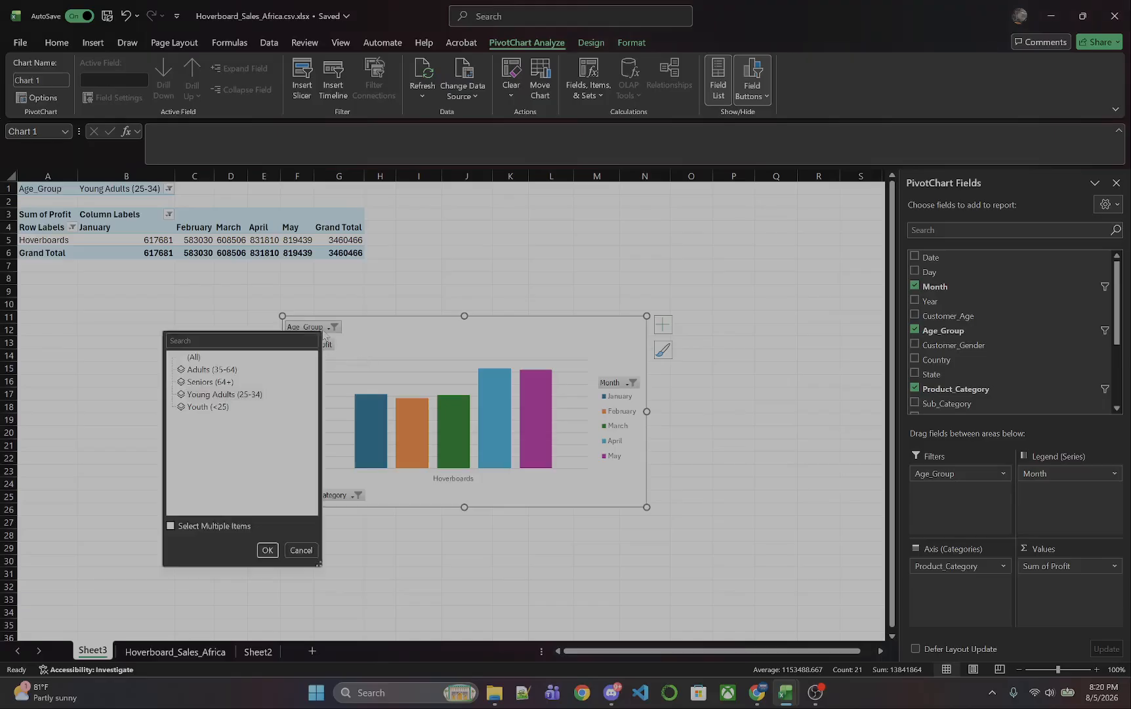
click(216, 407)
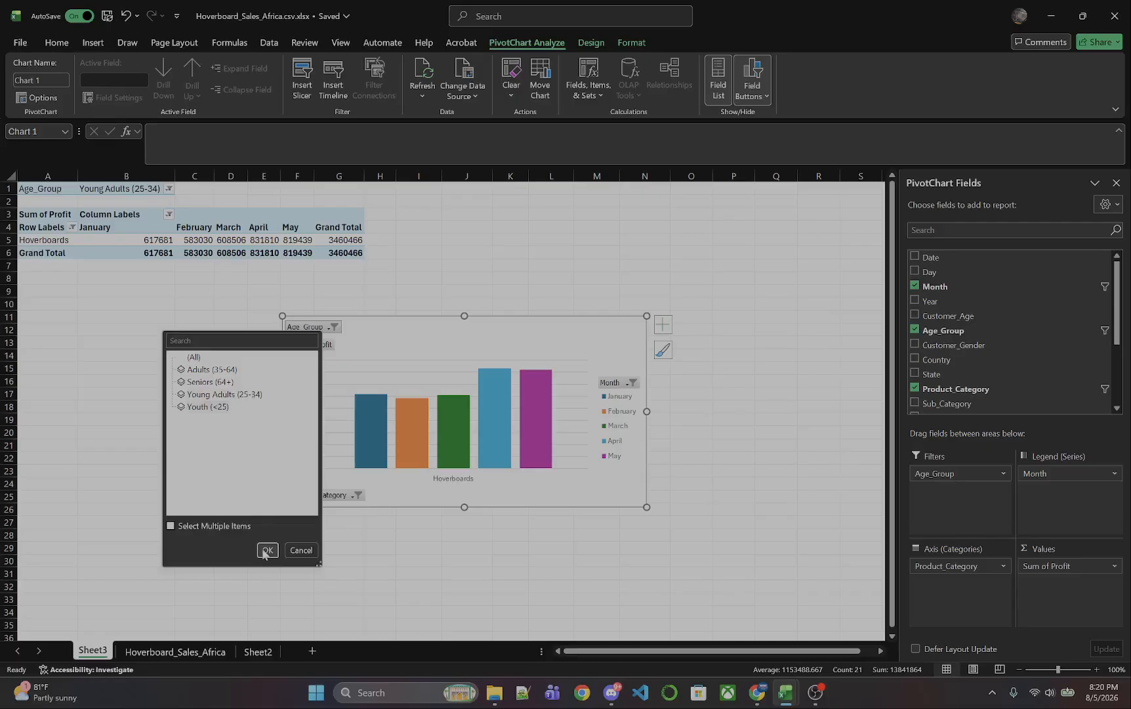
click(262, 548)
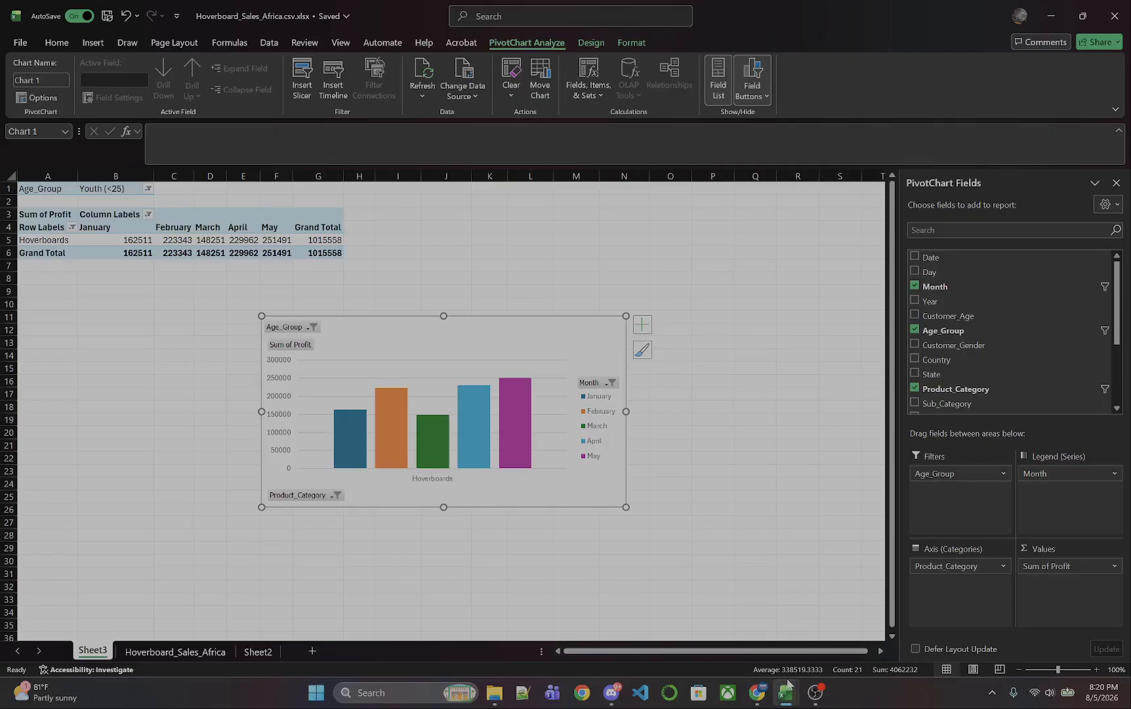
Step: In the DnD_Item_Accessories_Annual_Profit_Report workbook, insert a 2-D clustered column chart from Monthly Data A1:N7 and place it just below the table's first columns
mouse_move(786, 685)
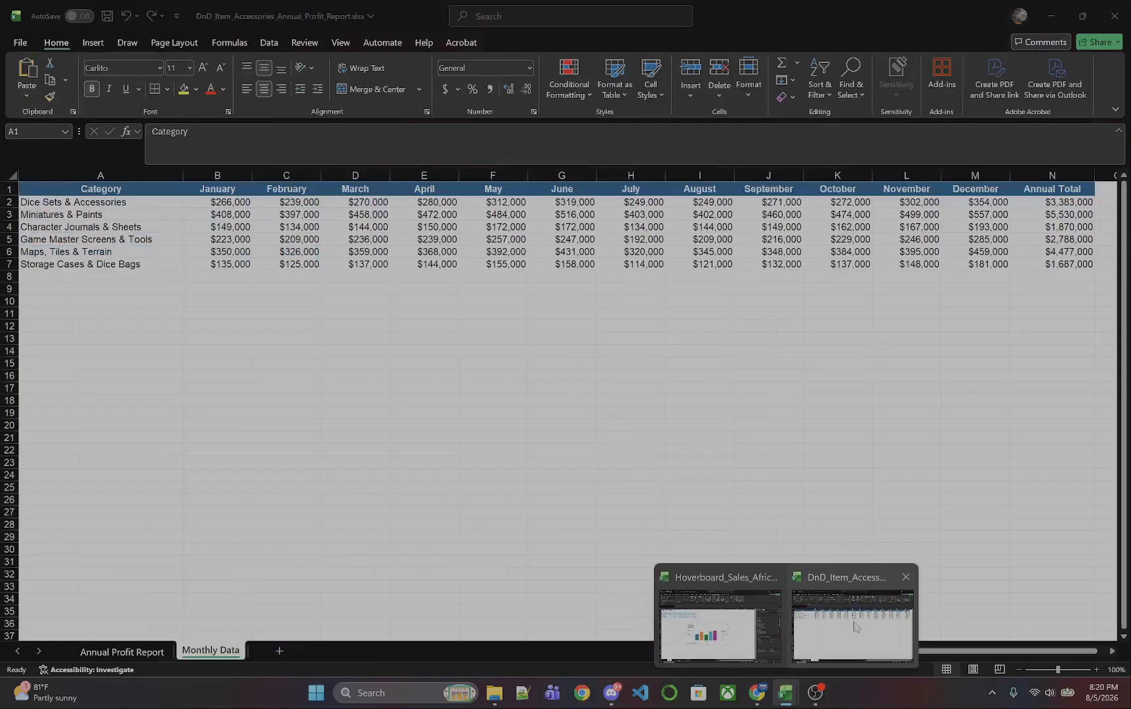
click(855, 626)
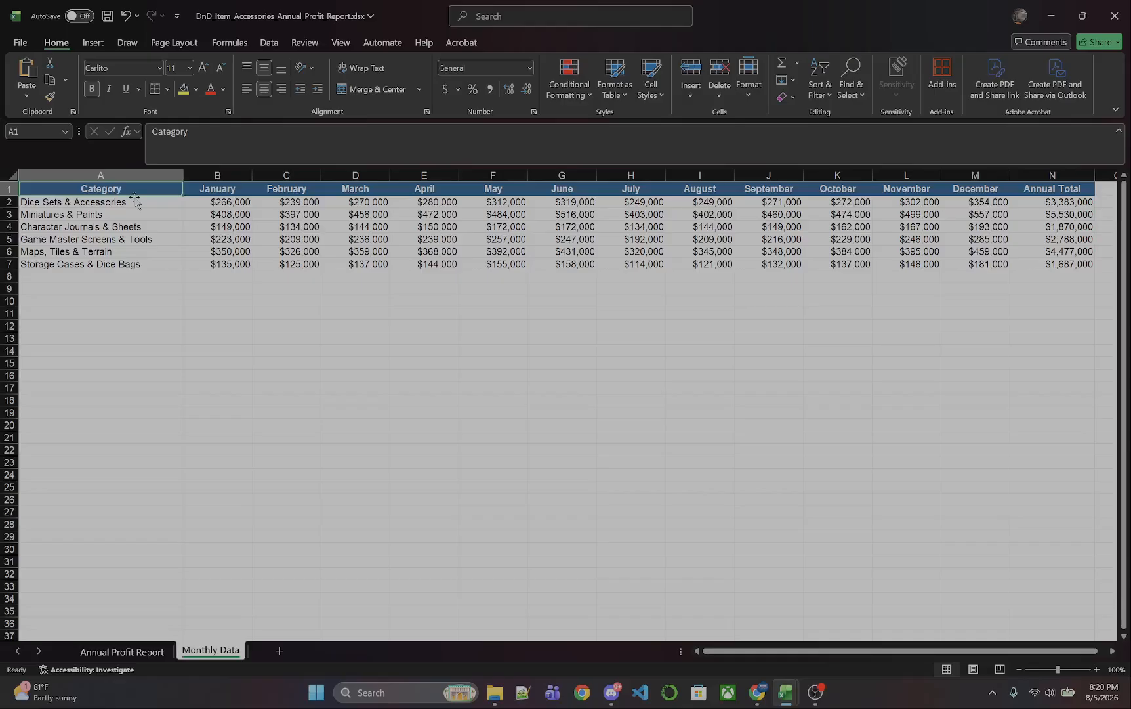
shift+click(1045, 263)
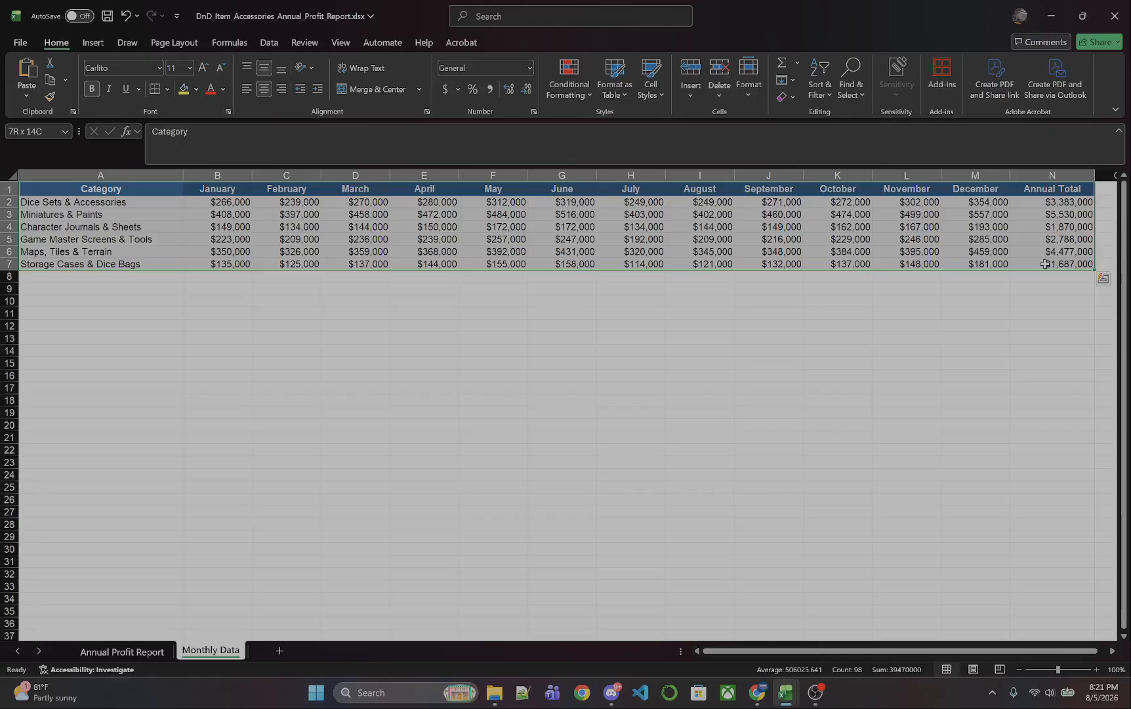
click(94, 43)
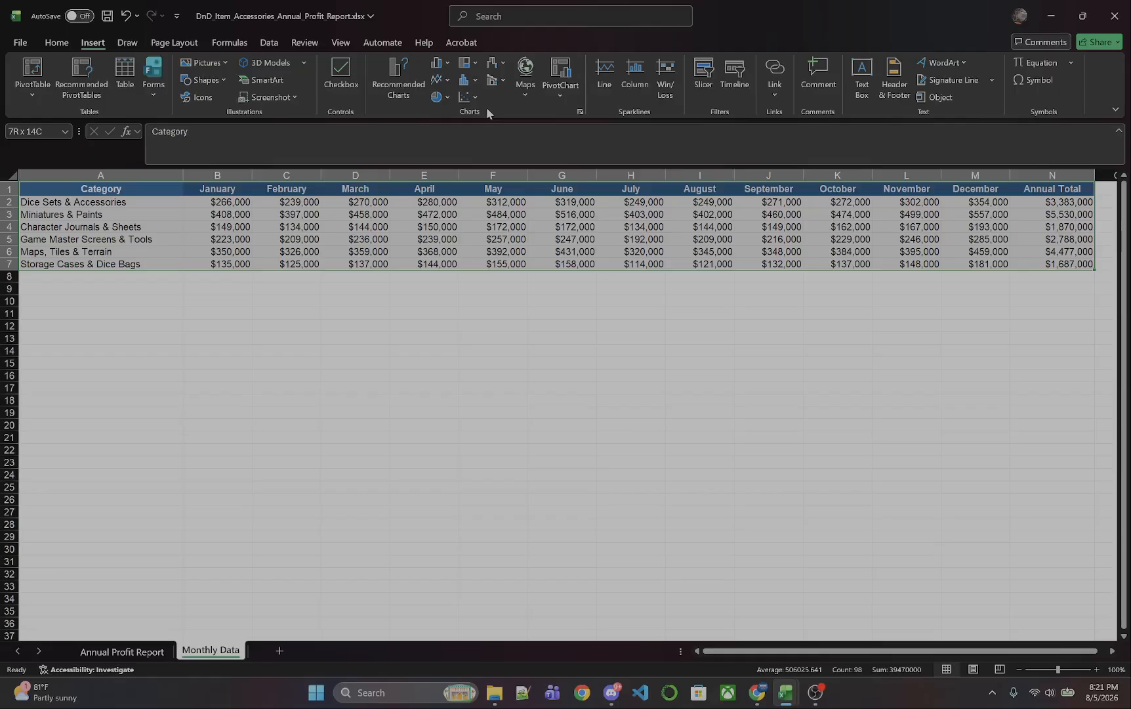
click(438, 65)
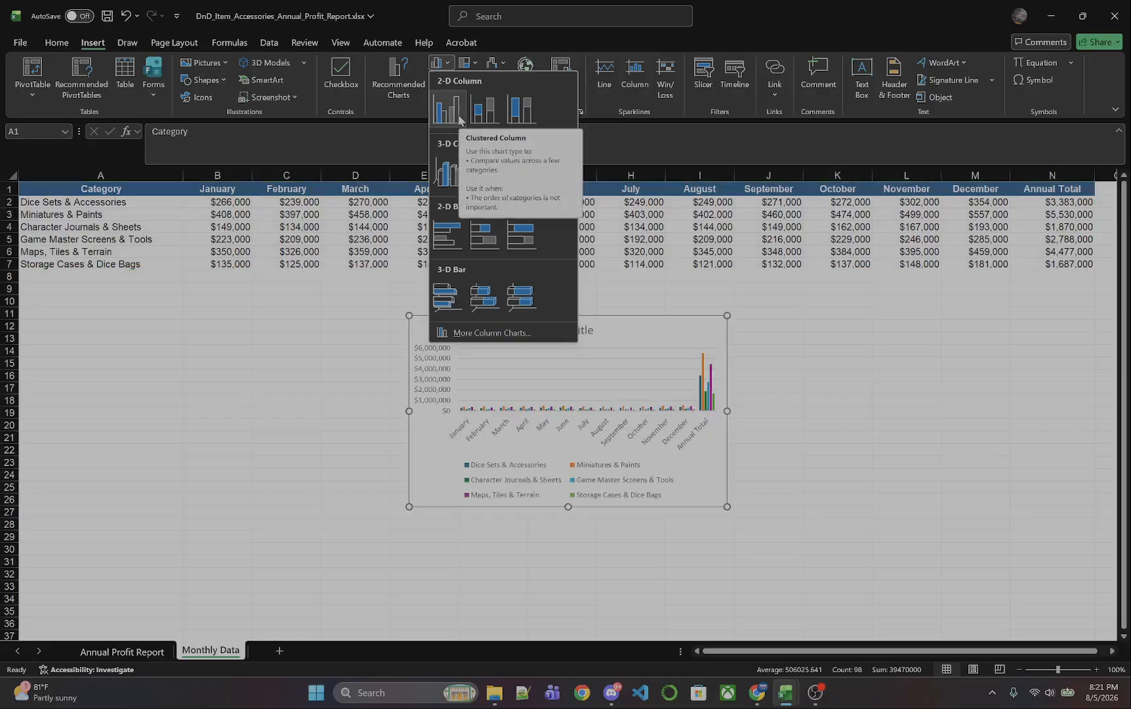
click(456, 115)
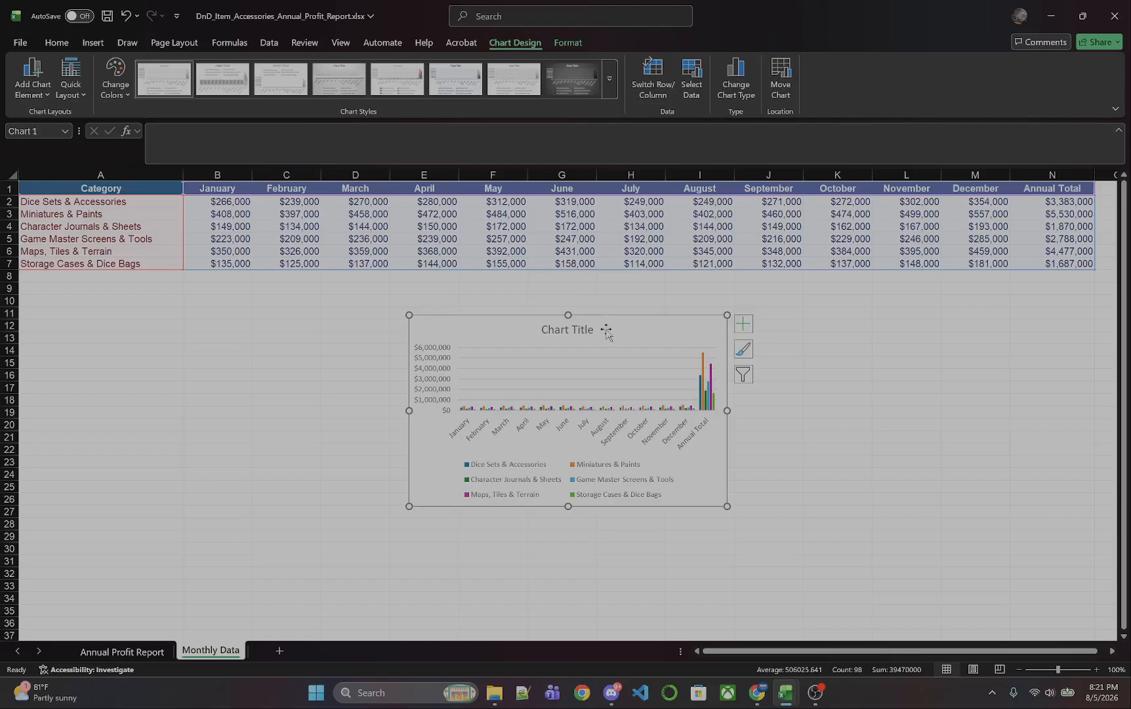
drag(606, 331, 257, 297)
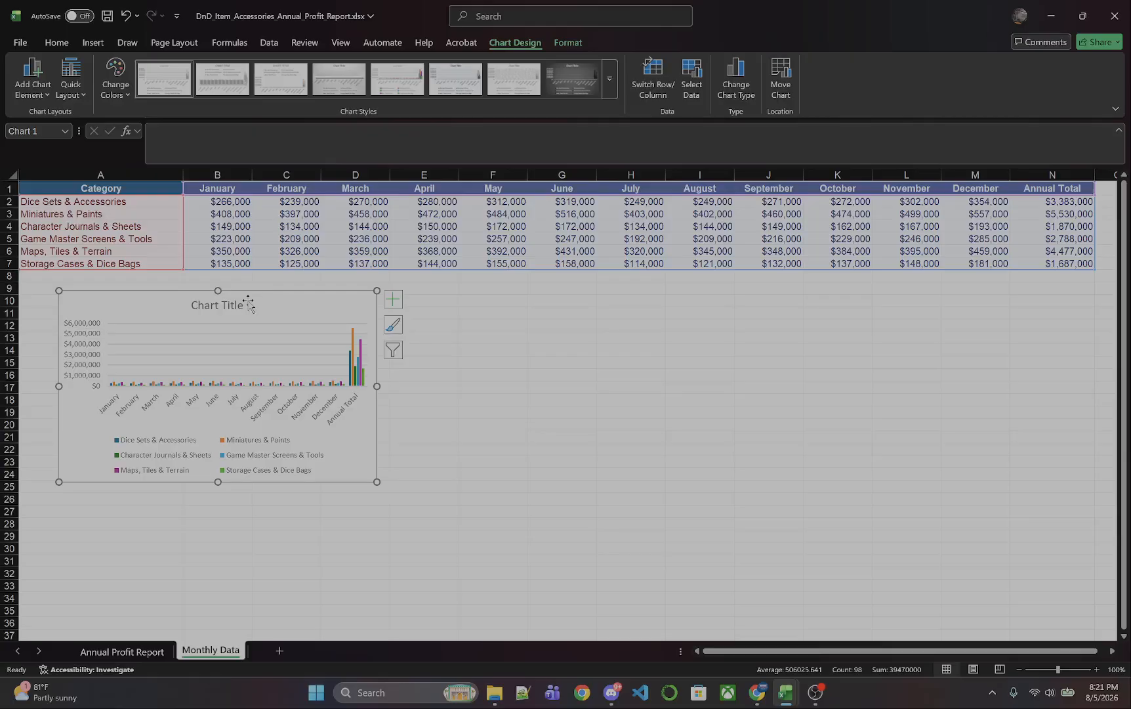
Step: Replace the chart's placeholder title with "TabletopCo Monthly Profit"
double_click(236, 308)
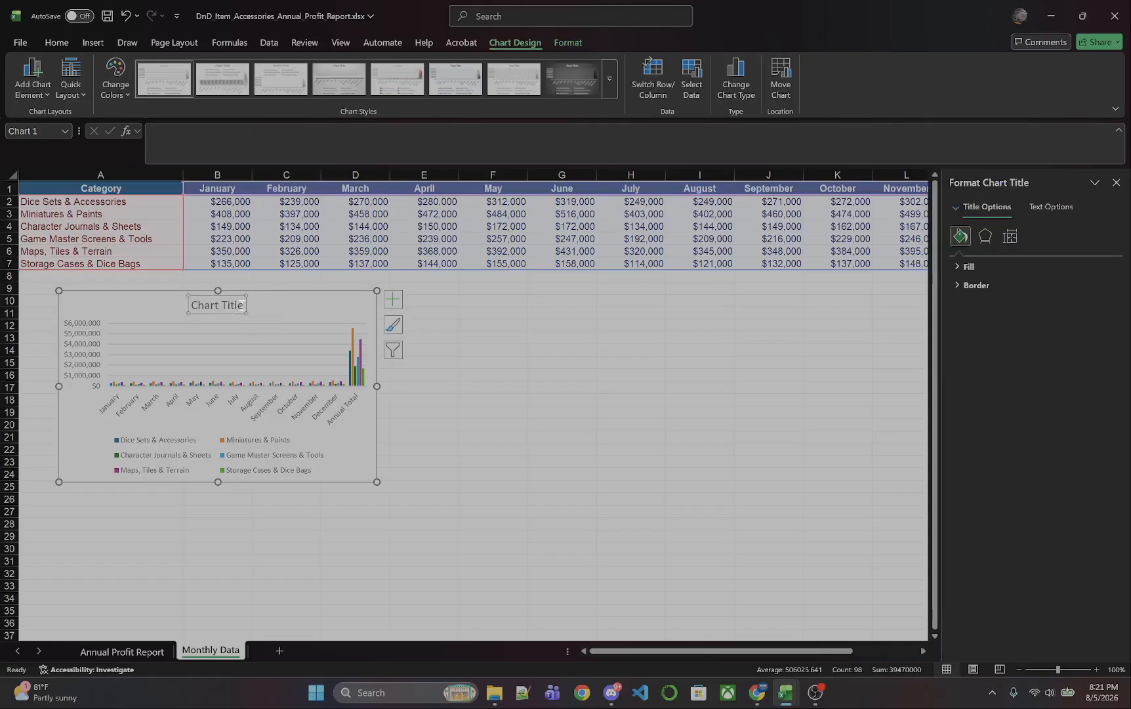
click(247, 304)
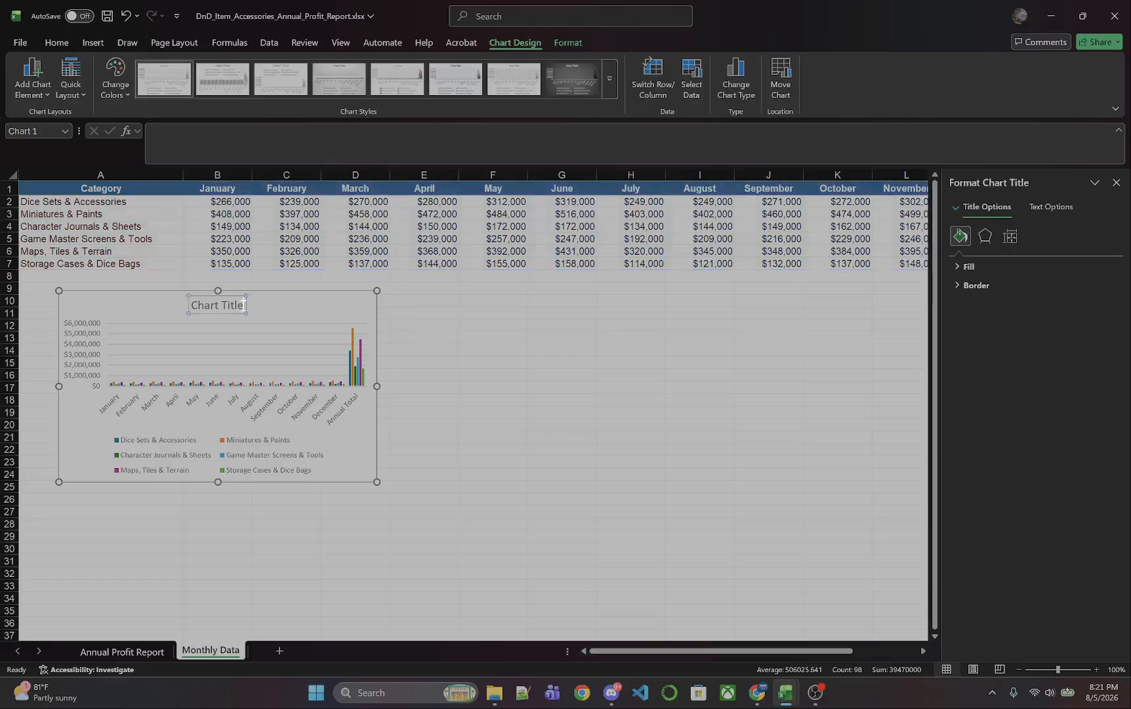
key(BackSpace)
key(BackSpace)
key(BackSpace)
key(BackSpace)
key(BackSpace)
key(BackSpace)
key(BackSpace)
key(BackSpace)
key(BackSpace)
key(BackSpace)
key(BackSpace)
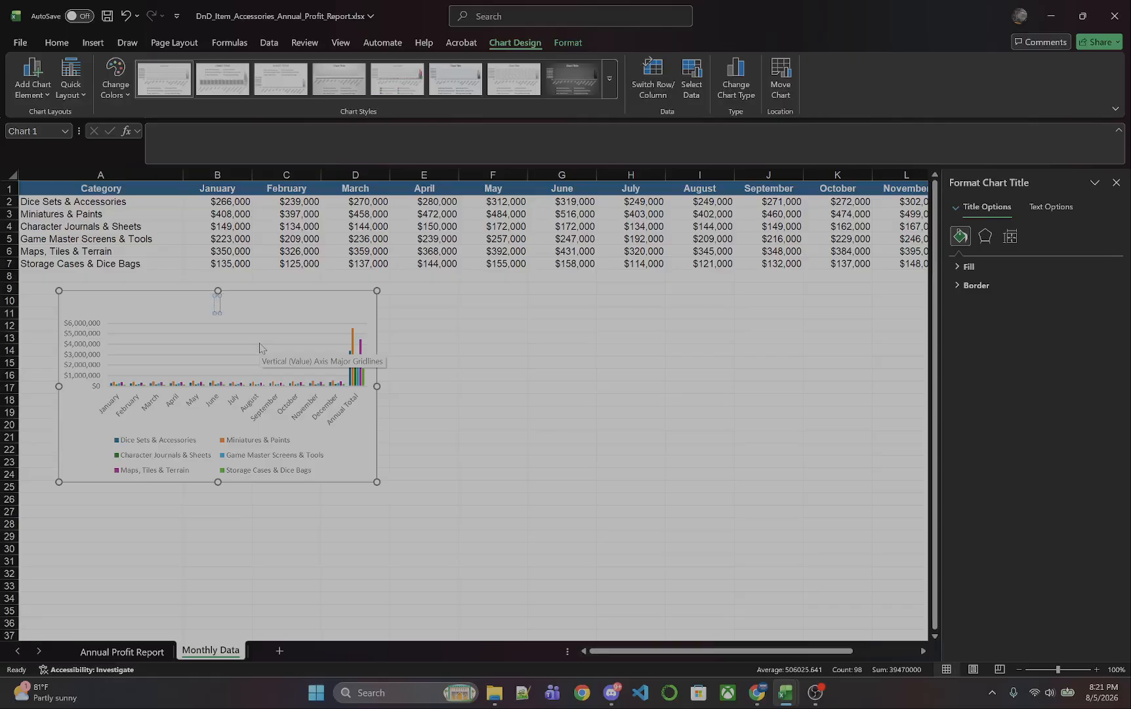
text(TabletopCo)
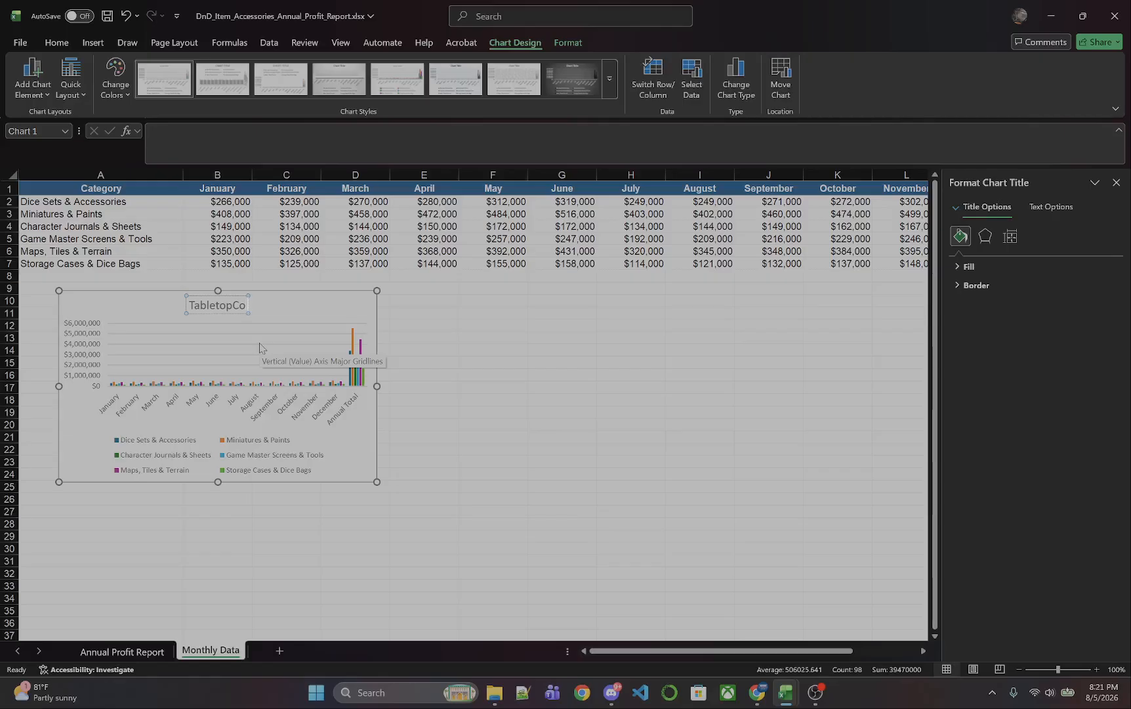
text( Monthly)
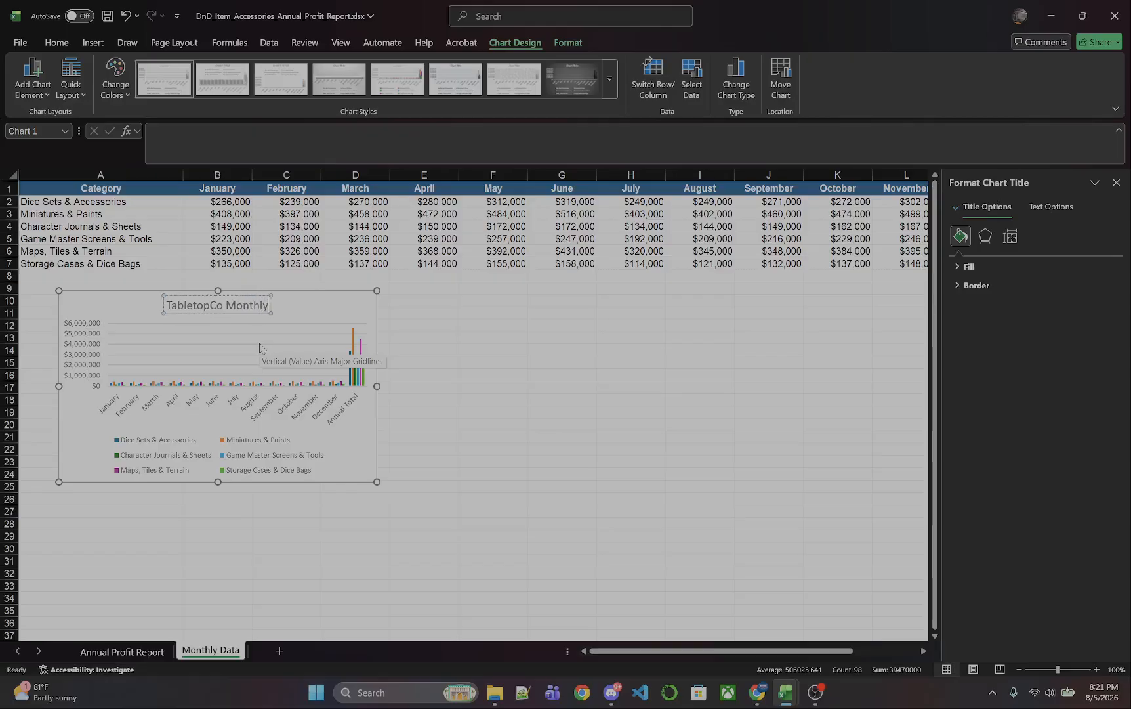
text( Prof)
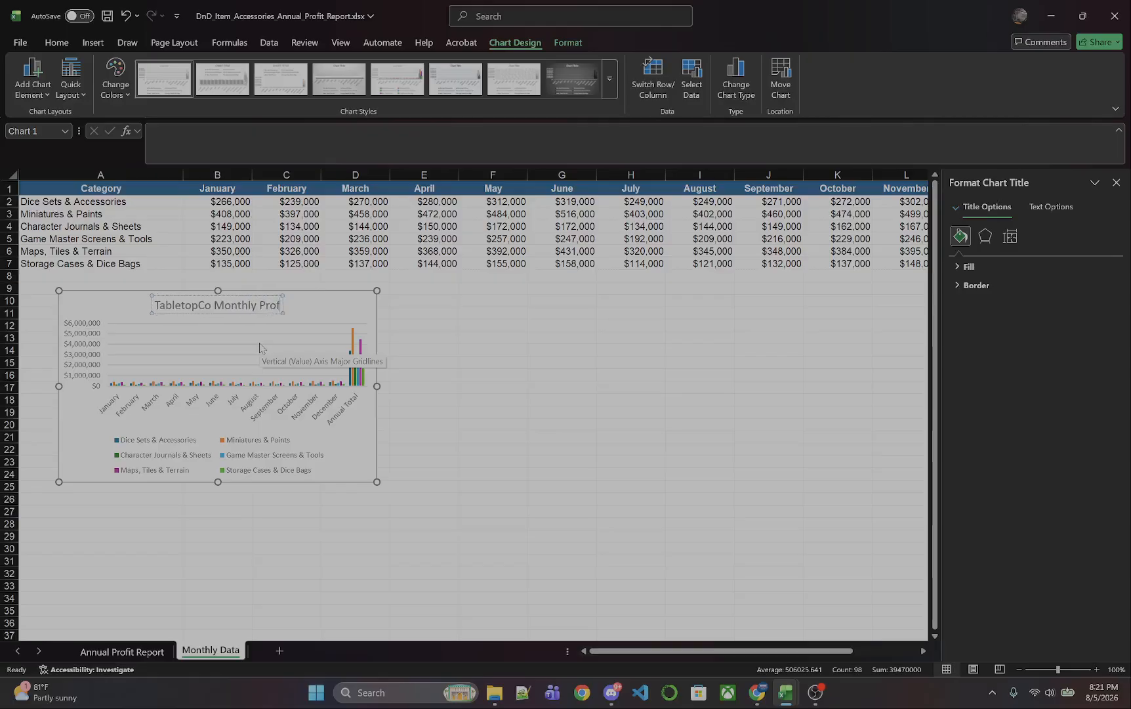
text(it)
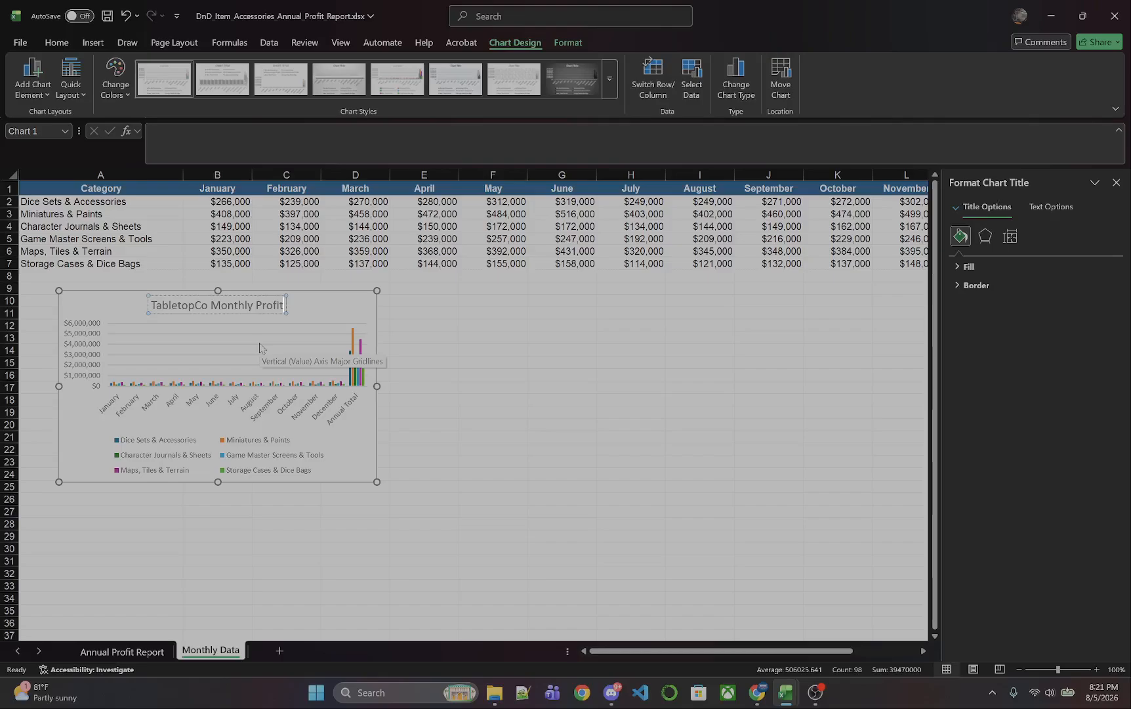
click(362, 419)
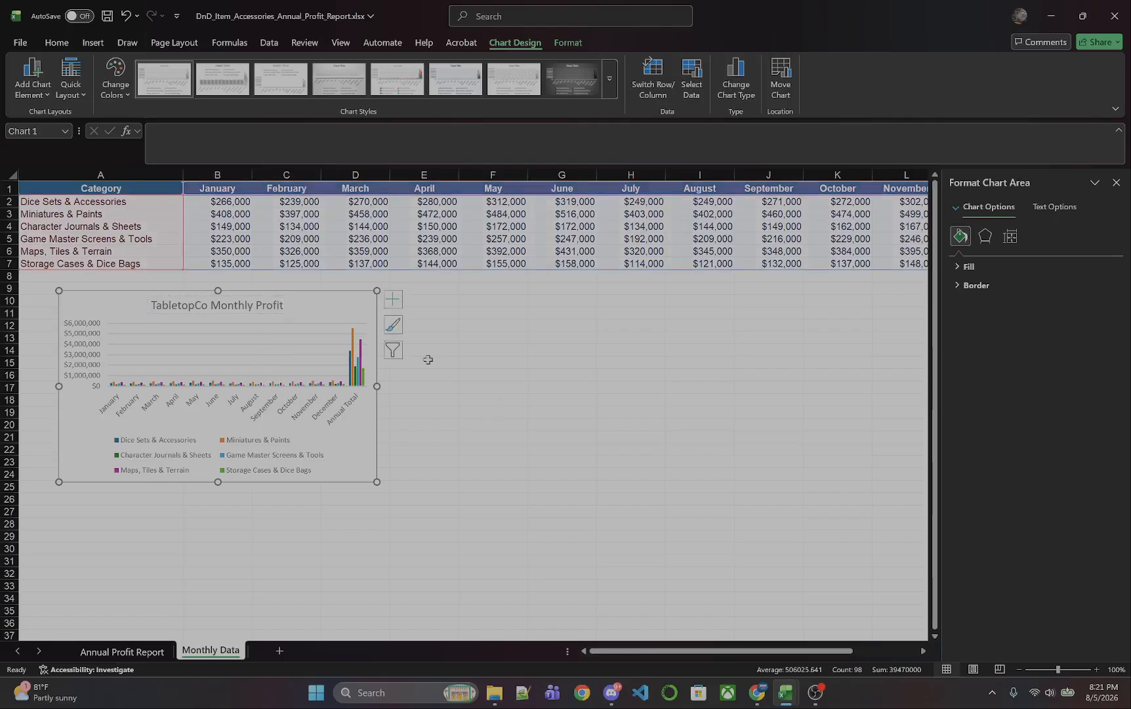
Step: Filter the Annual Total category out of the chart, keeping January through December
click(393, 350)
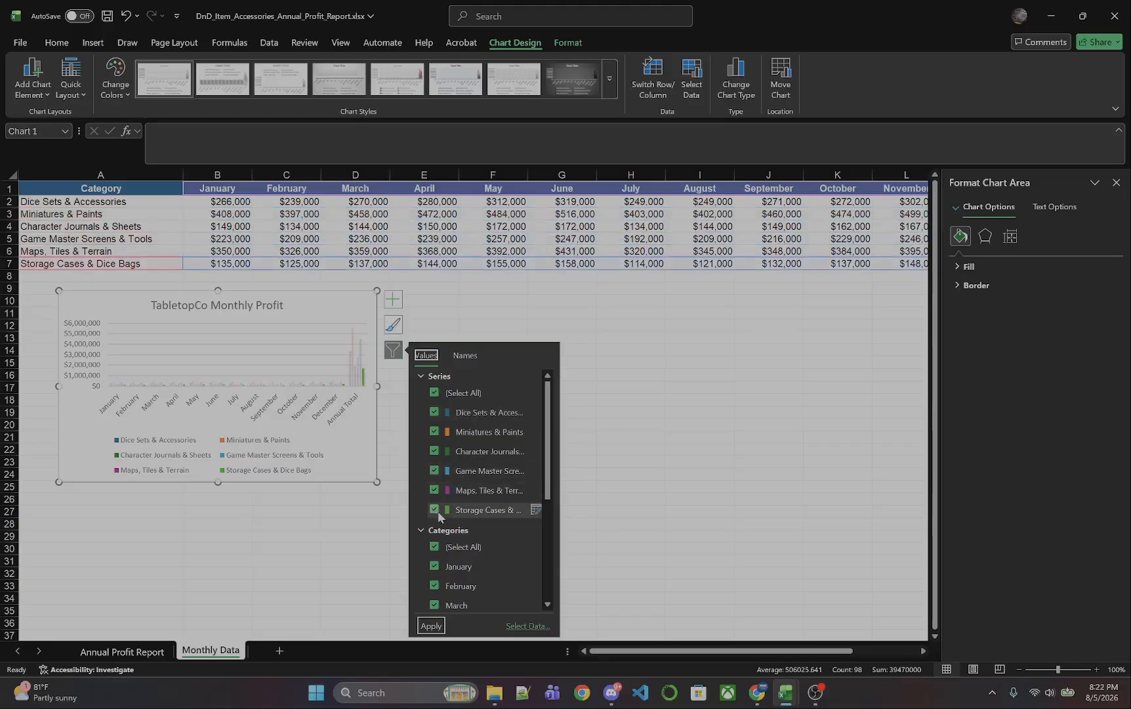
scroll(481, 467, down, 3)
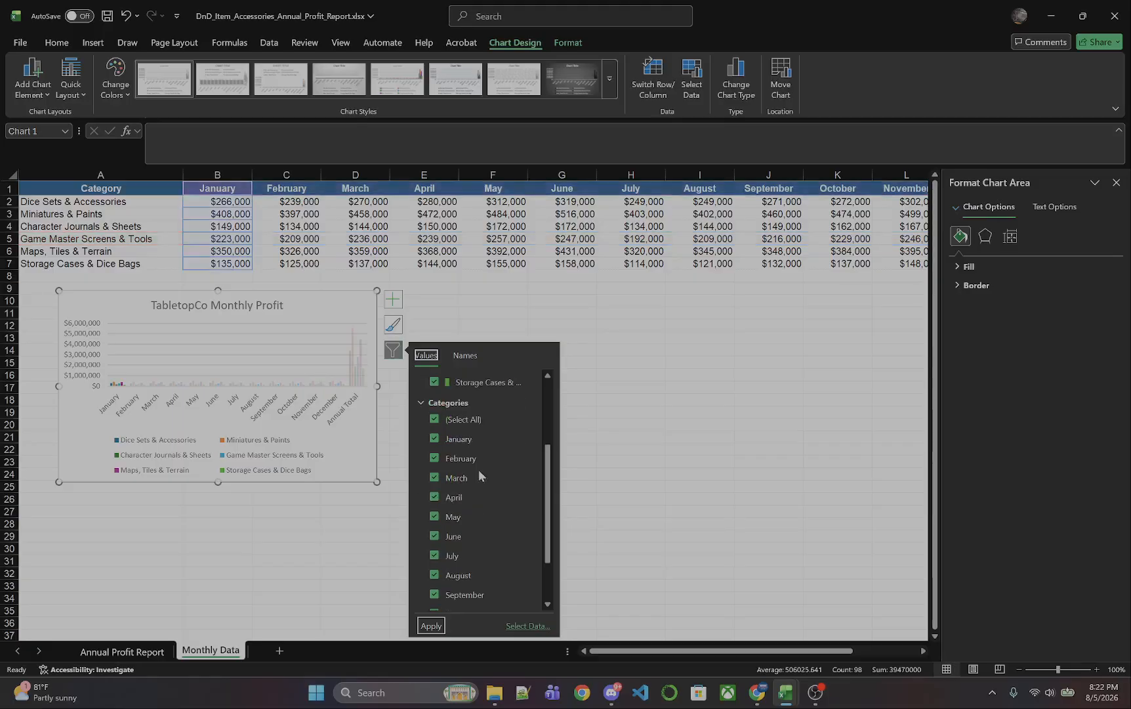
scroll(478, 469, down, 2)
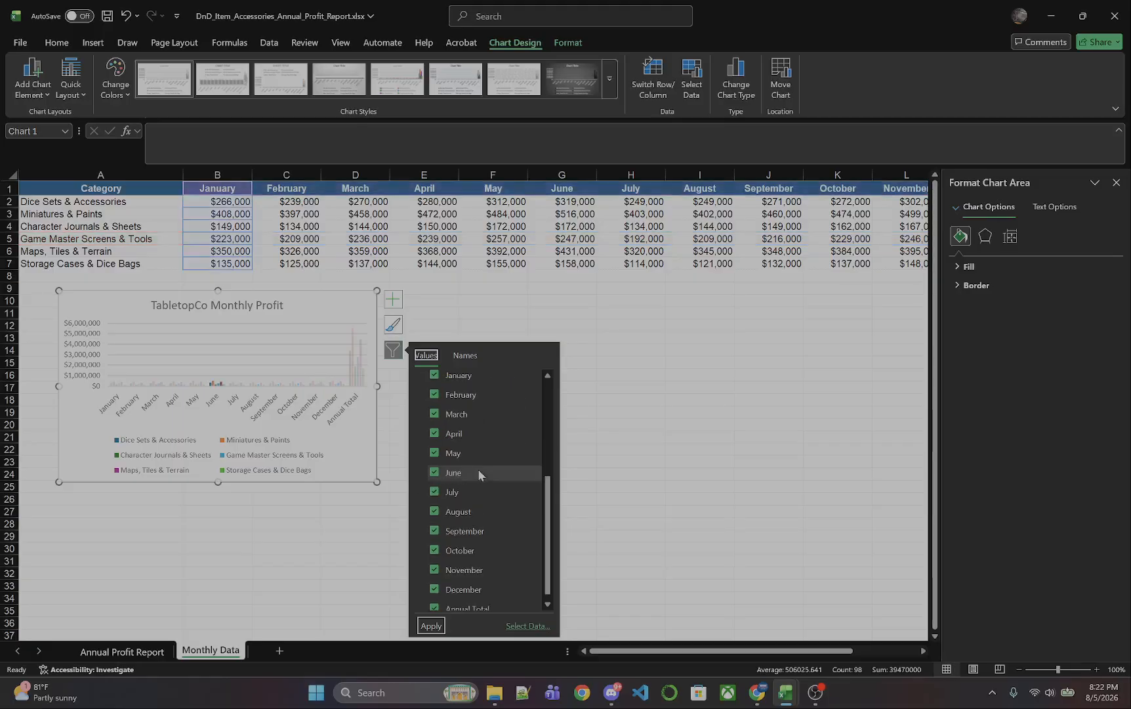
click(434, 600)
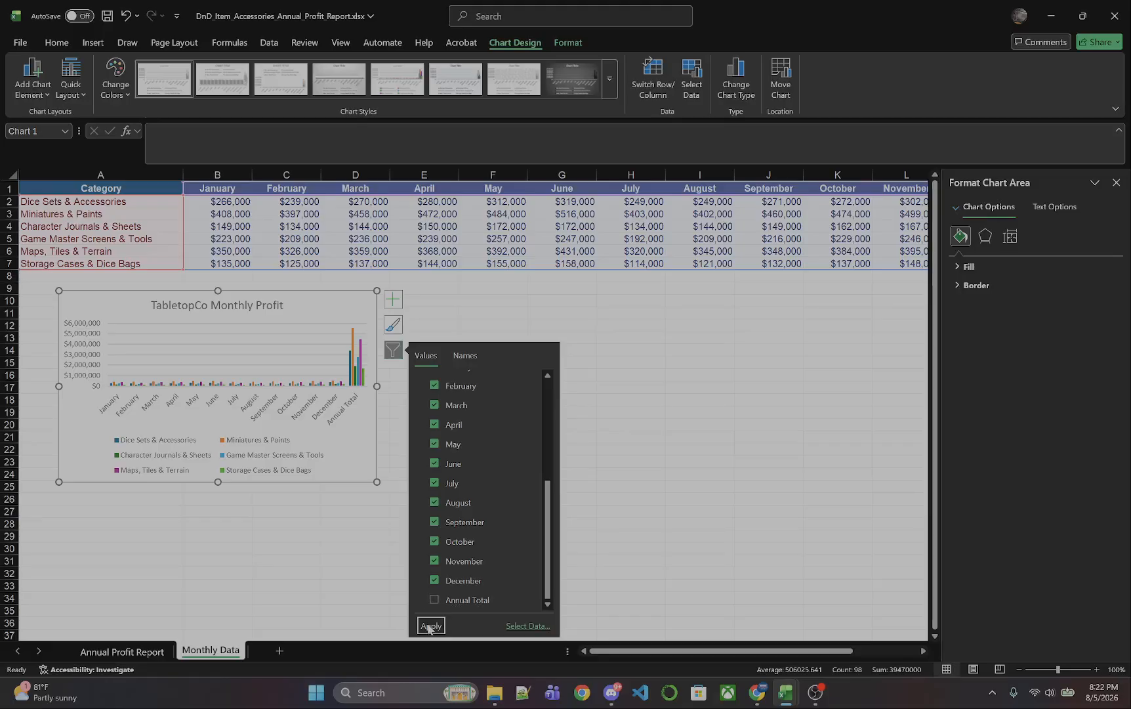
click(429, 626)
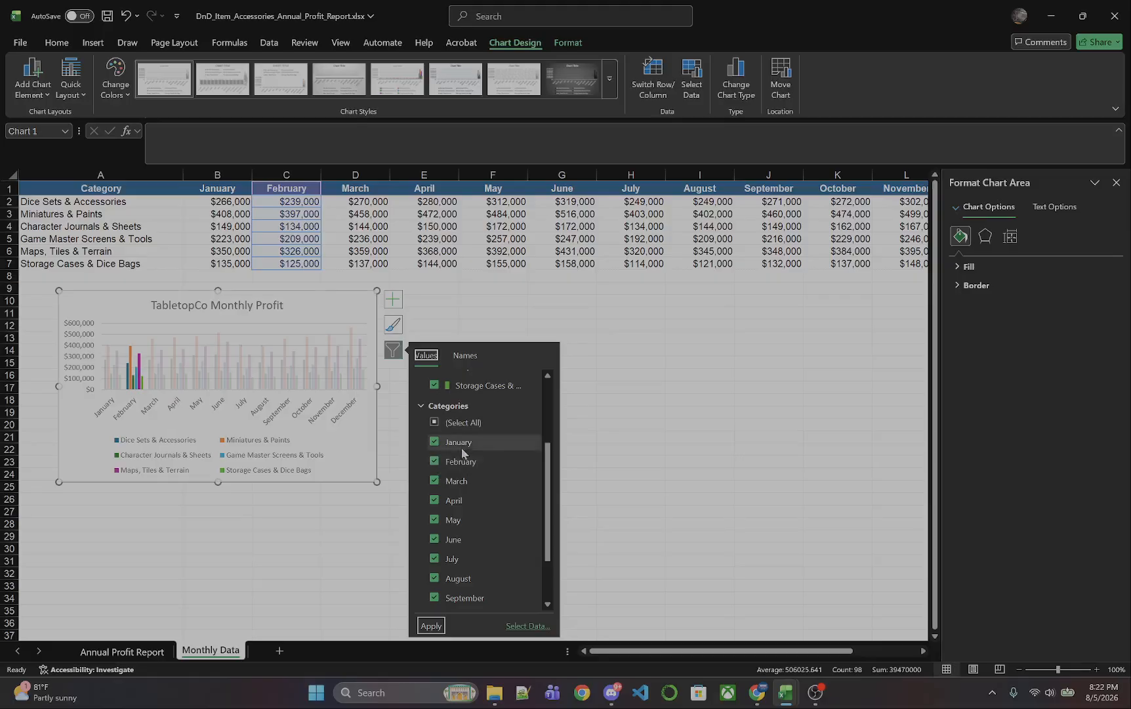
click(679, 360)
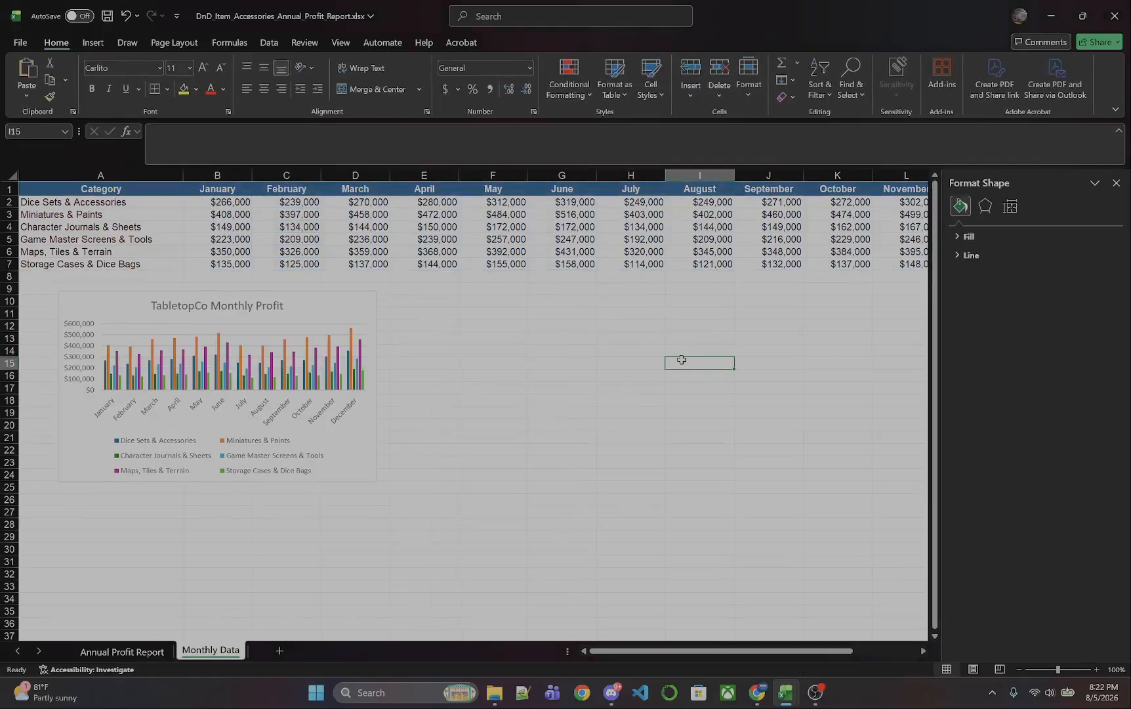
Step: Switch the chart's rows and columns to group the months by product category, and switch them back to grouping by month
click(350, 428)
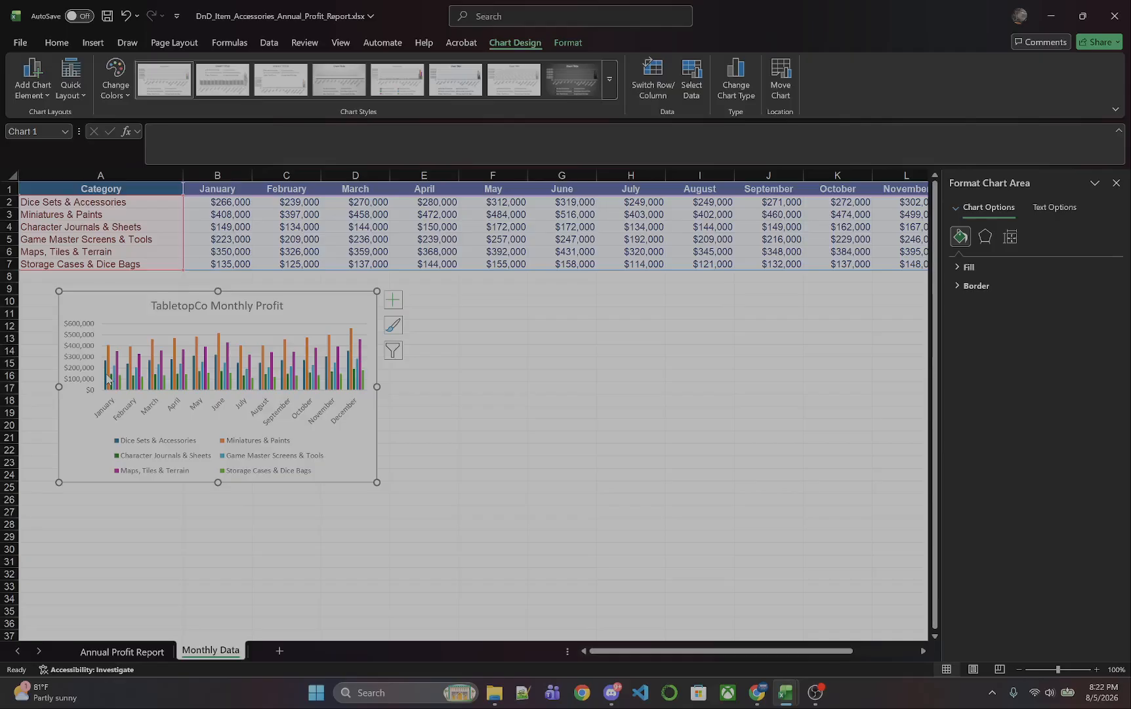
click(658, 87)
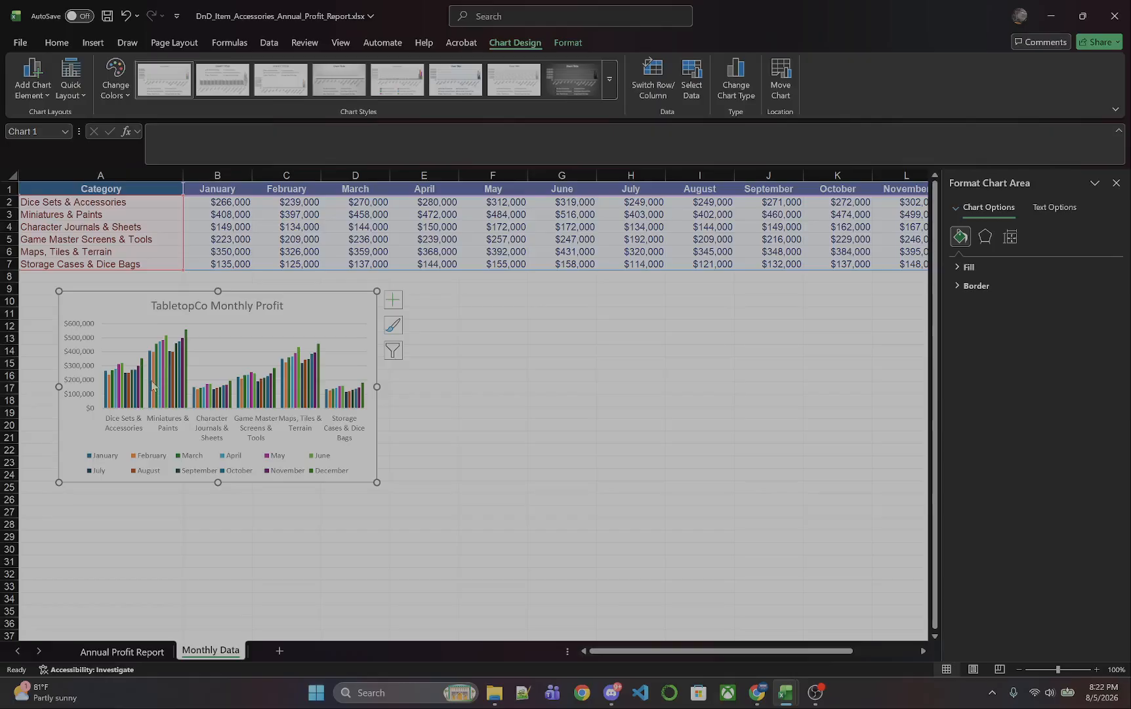
mouse_move(128, 395)
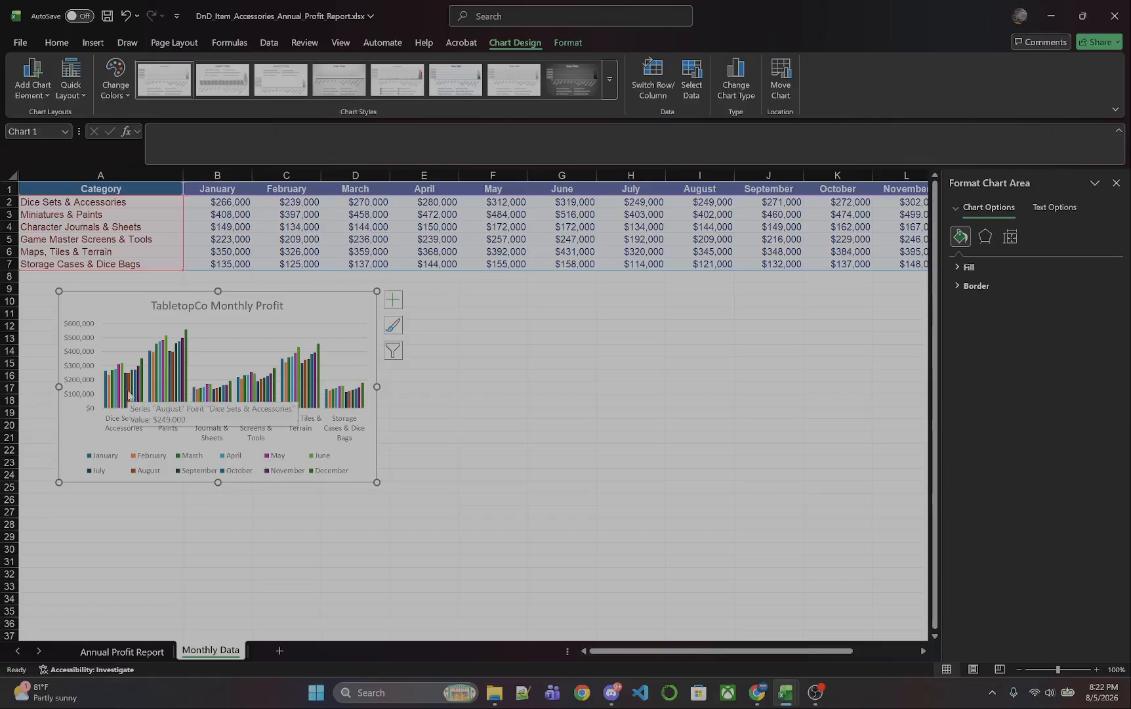
click(653, 84)
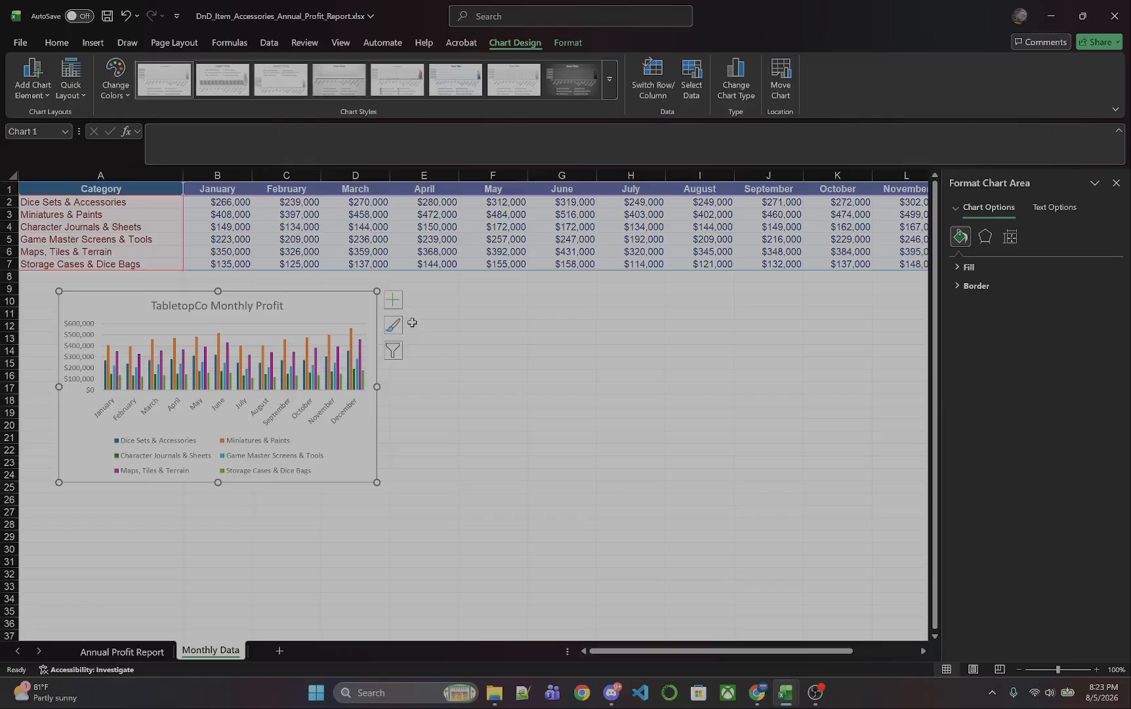
click(480, 355)
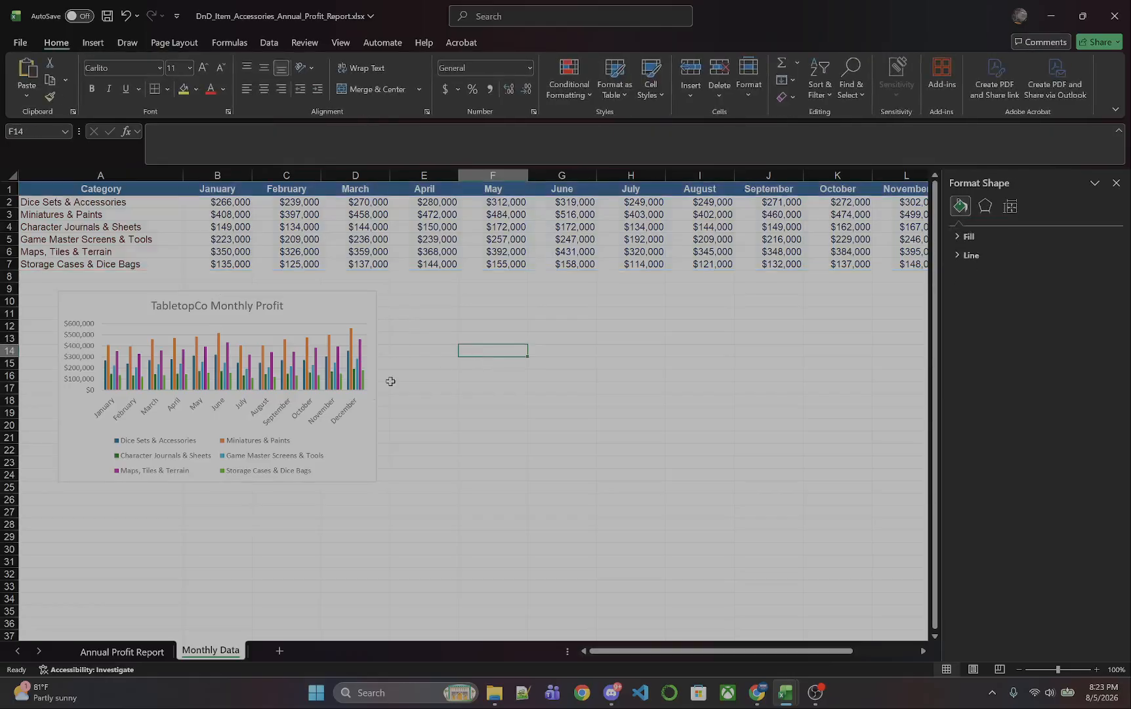
Step: Add a blank worksheet after Monthly Data and return to the Monthly Data sheet
click(240, 418)
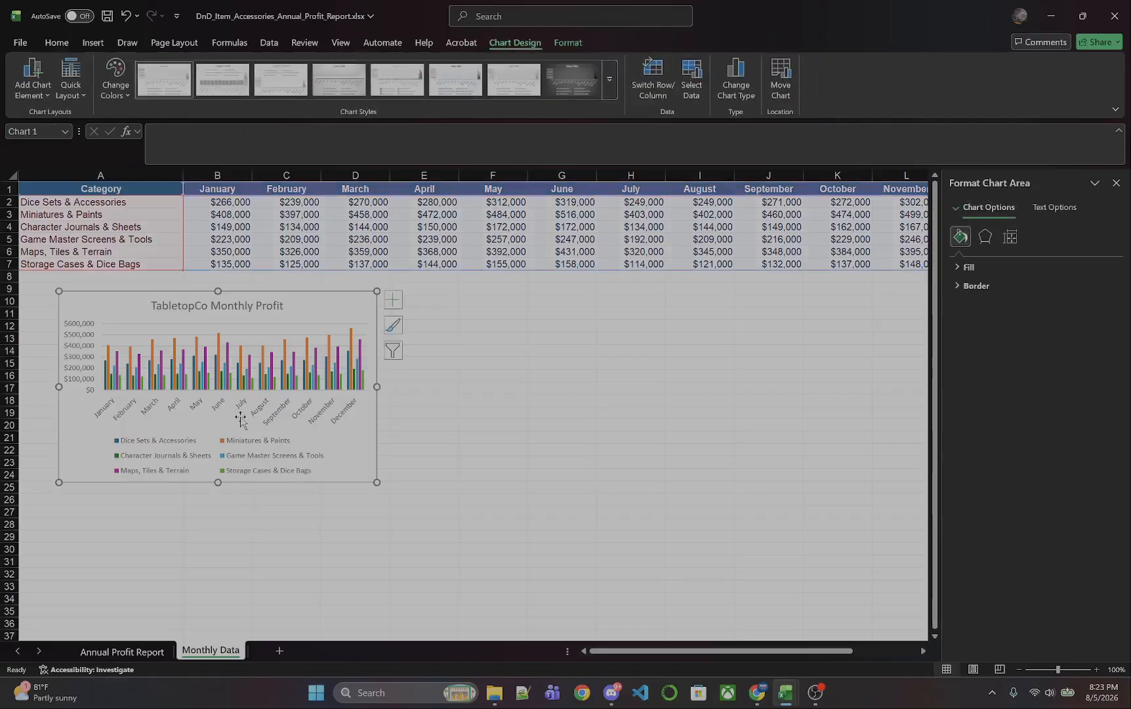
click(279, 650)
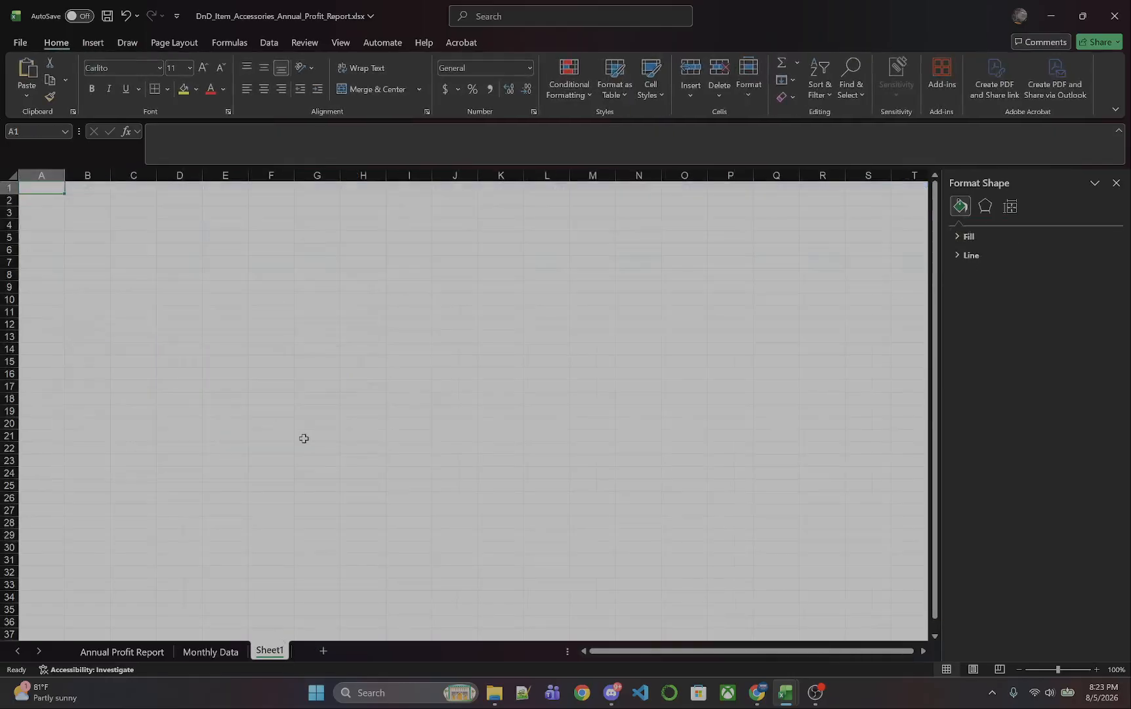
click(215, 652)
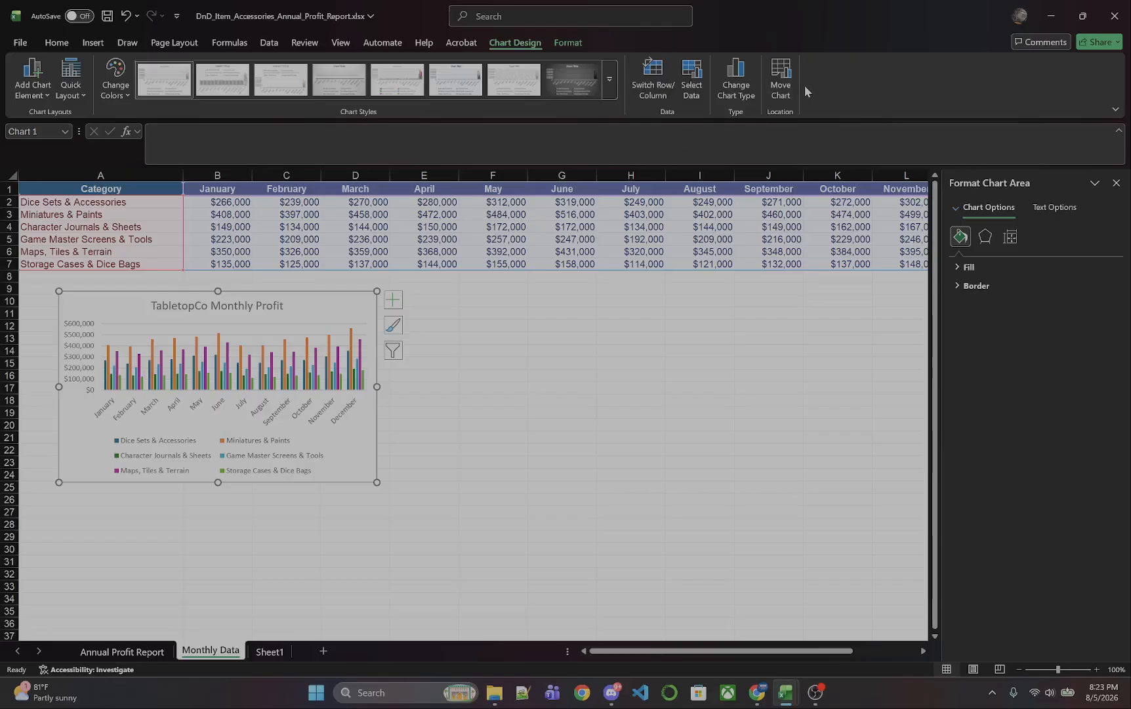
Step: Move the TabletopCo Monthly Profit chart to its own new chart sheet named ChartSheet
click(775, 98)
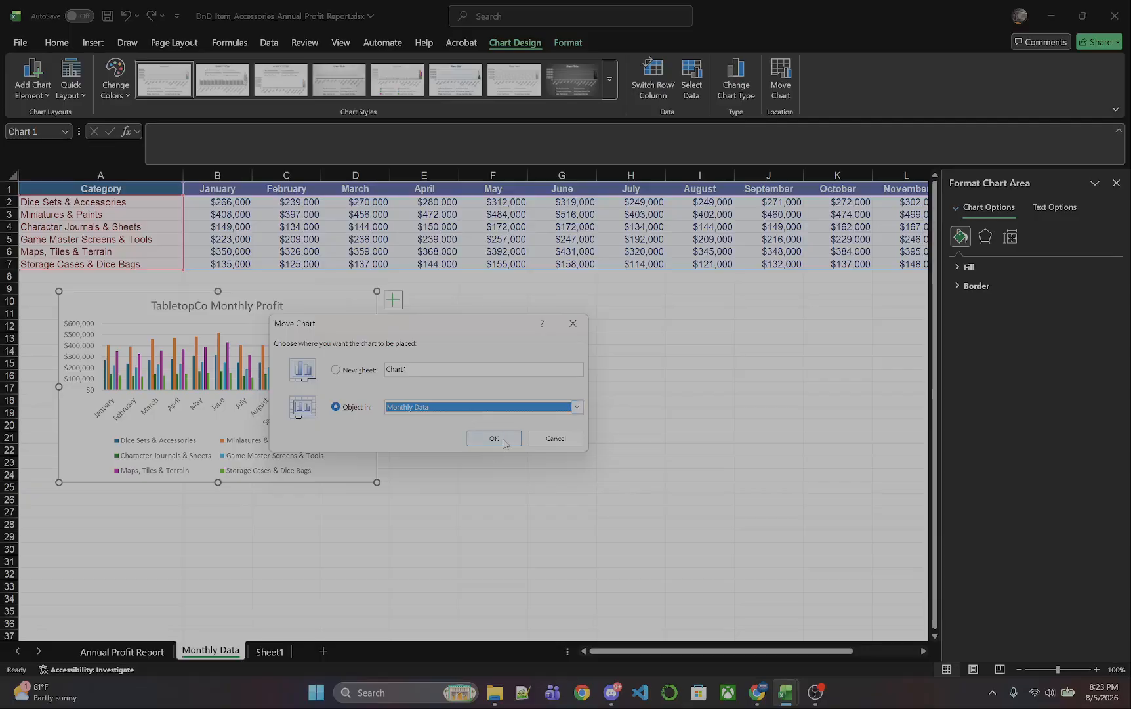
click(348, 371)
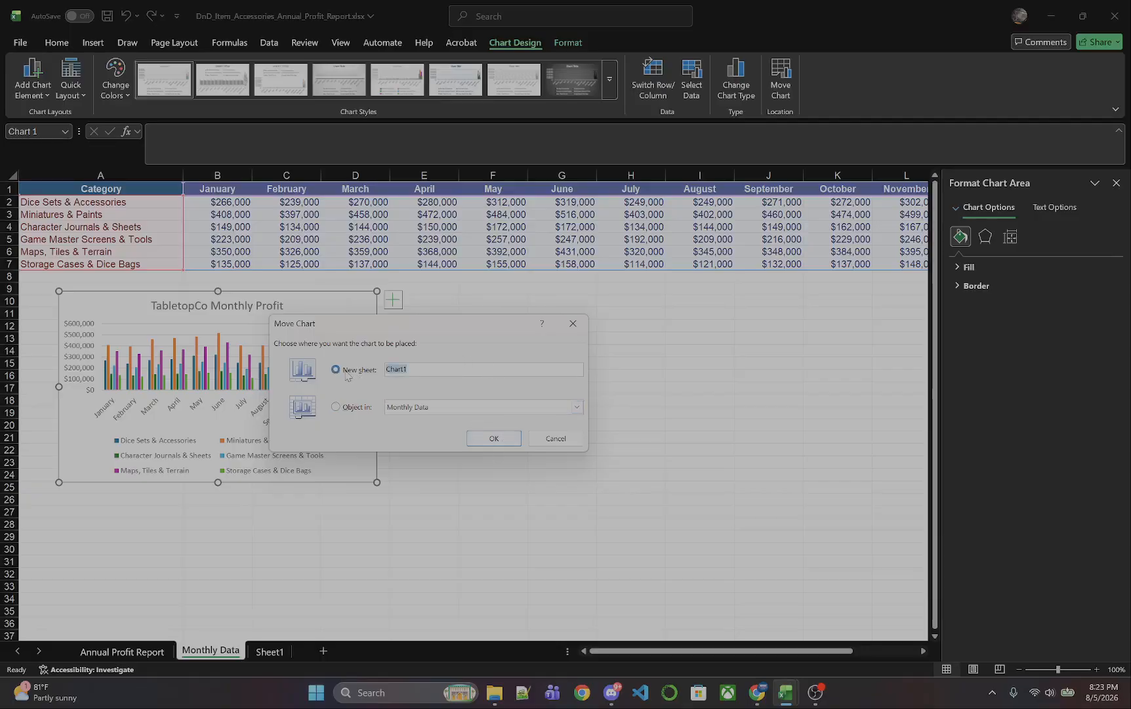
text(Sh)
key(BackSpace)
key(BackSpace)
text(ChartSheet)
click(481, 435)
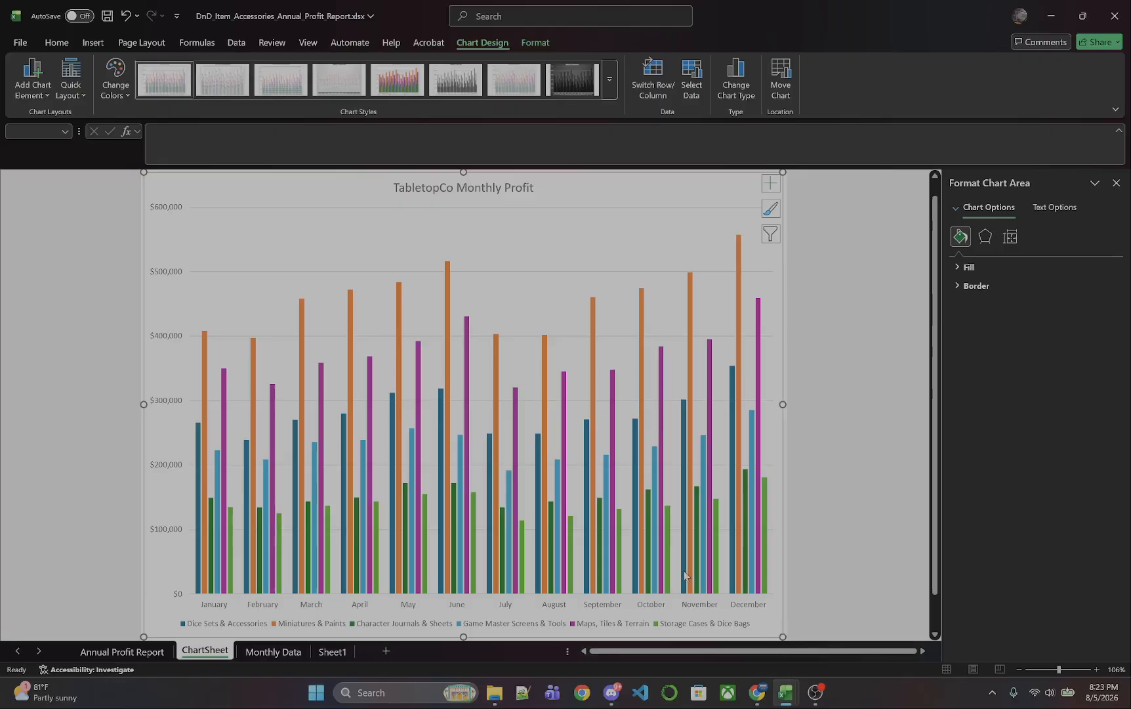
Step: Return to the Monthly Data sheet and select the whole table from the Category header through the Annual Total column, A1:N7
mouse_move(684, 571)
scroll(404, 536, down, 1)
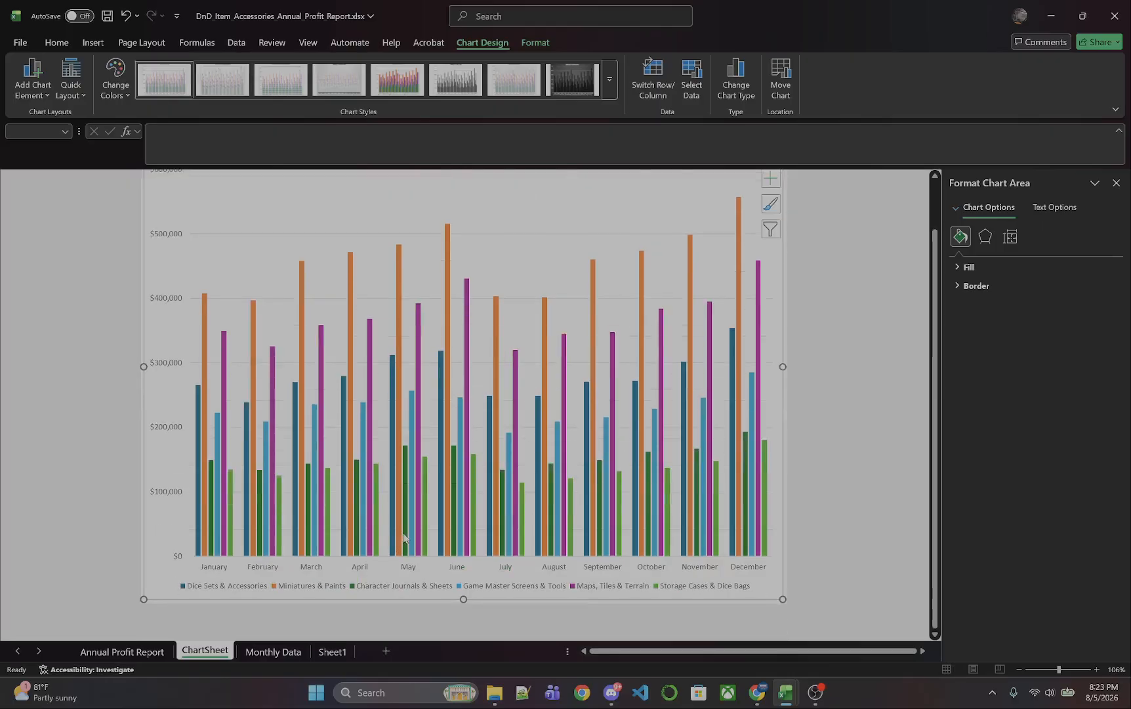
click(284, 651)
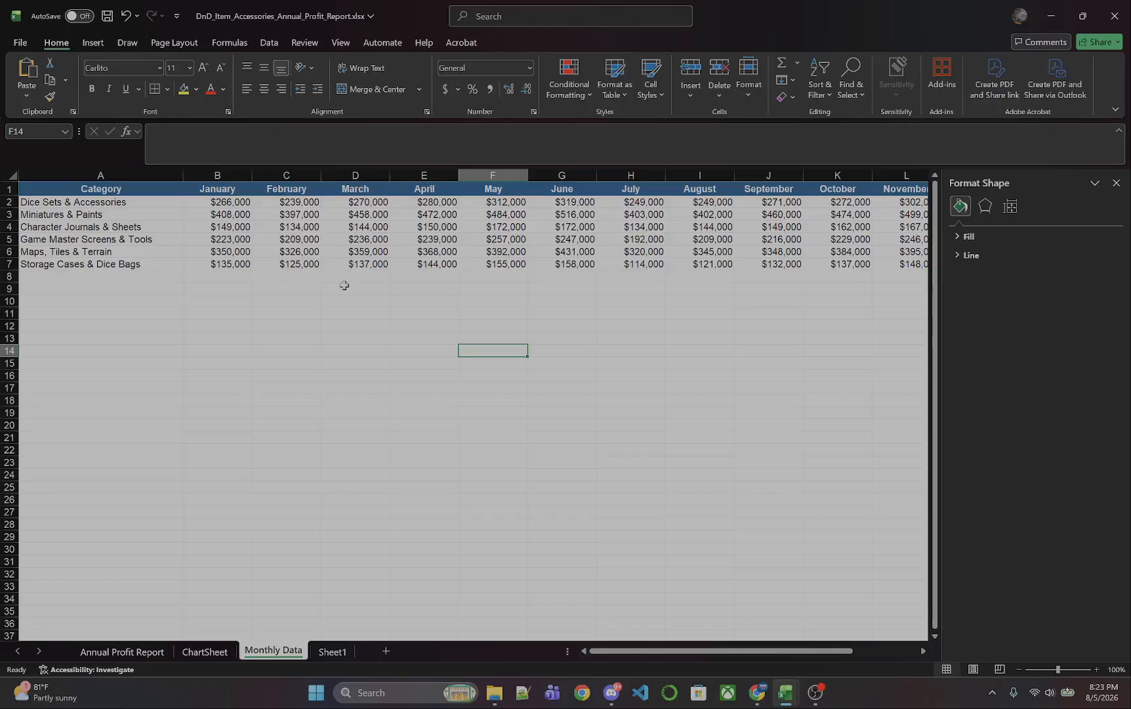
click(79, 188)
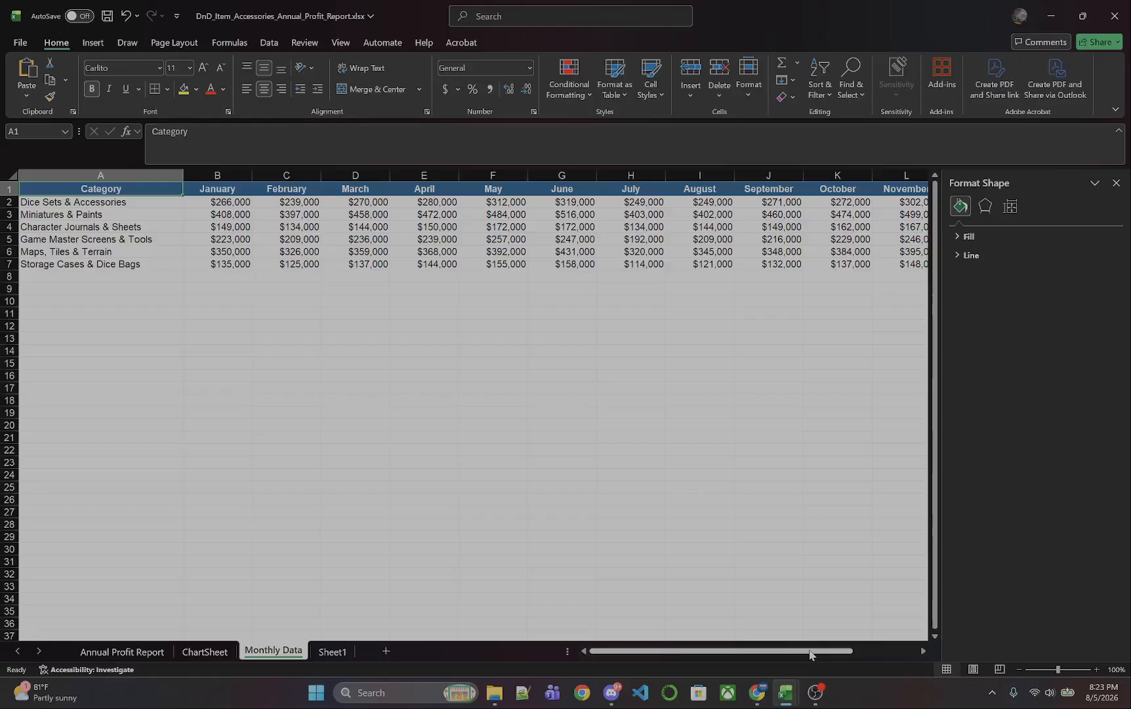
drag(812, 653, 921, 654)
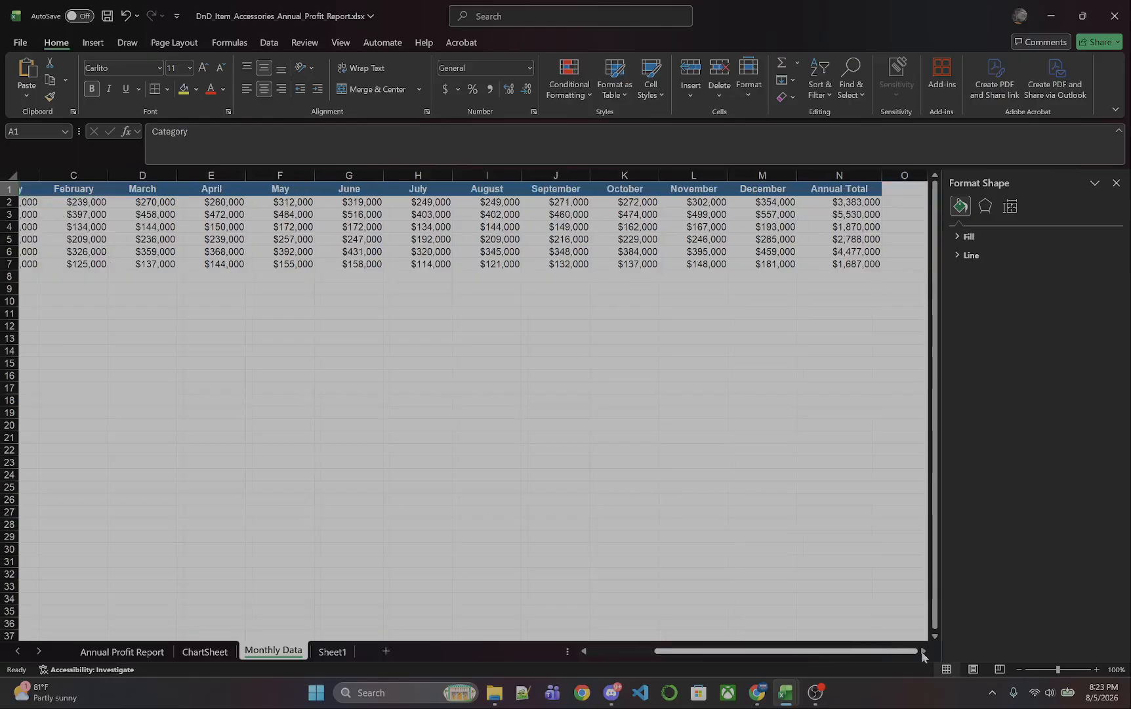
shift+click(856, 266)
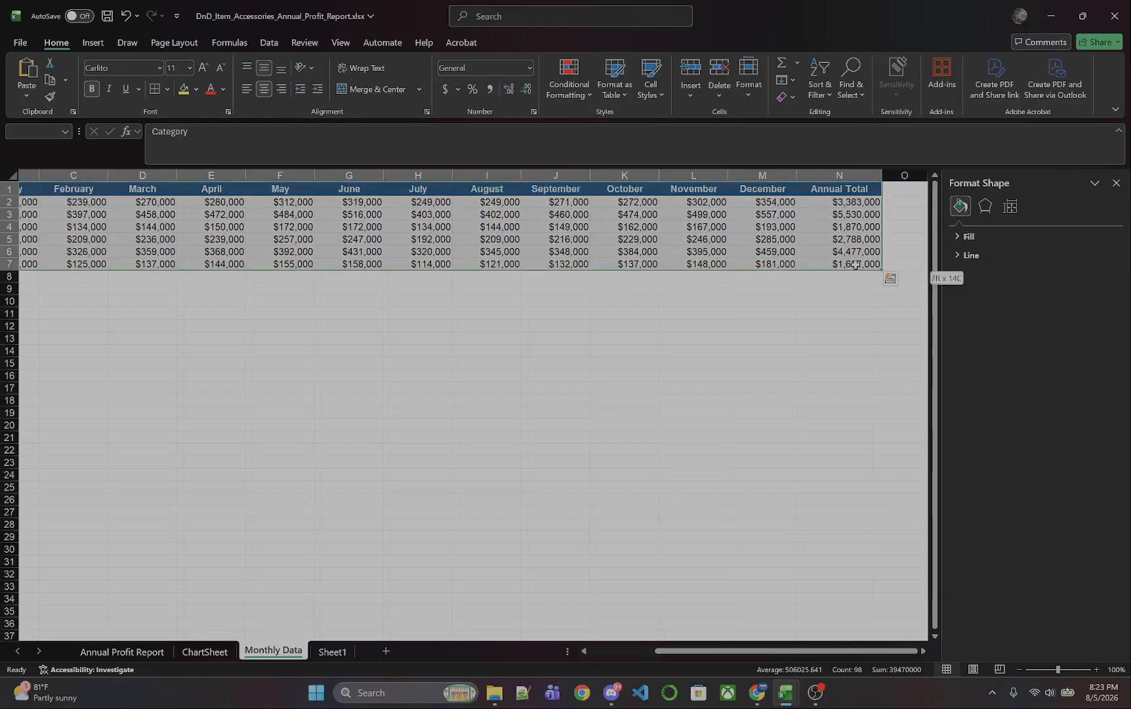
Step: Look through the recommended charts, then insert a basic Line chart with the months along the axis and one line per product category
click(91, 43)
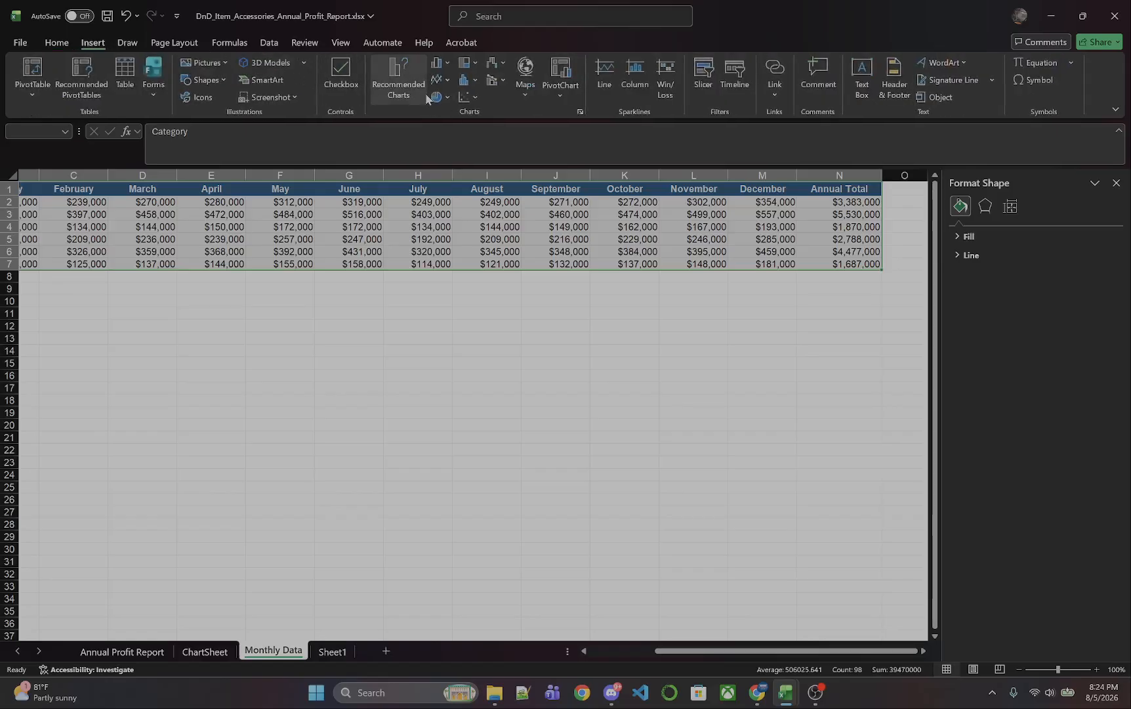
click(407, 66)
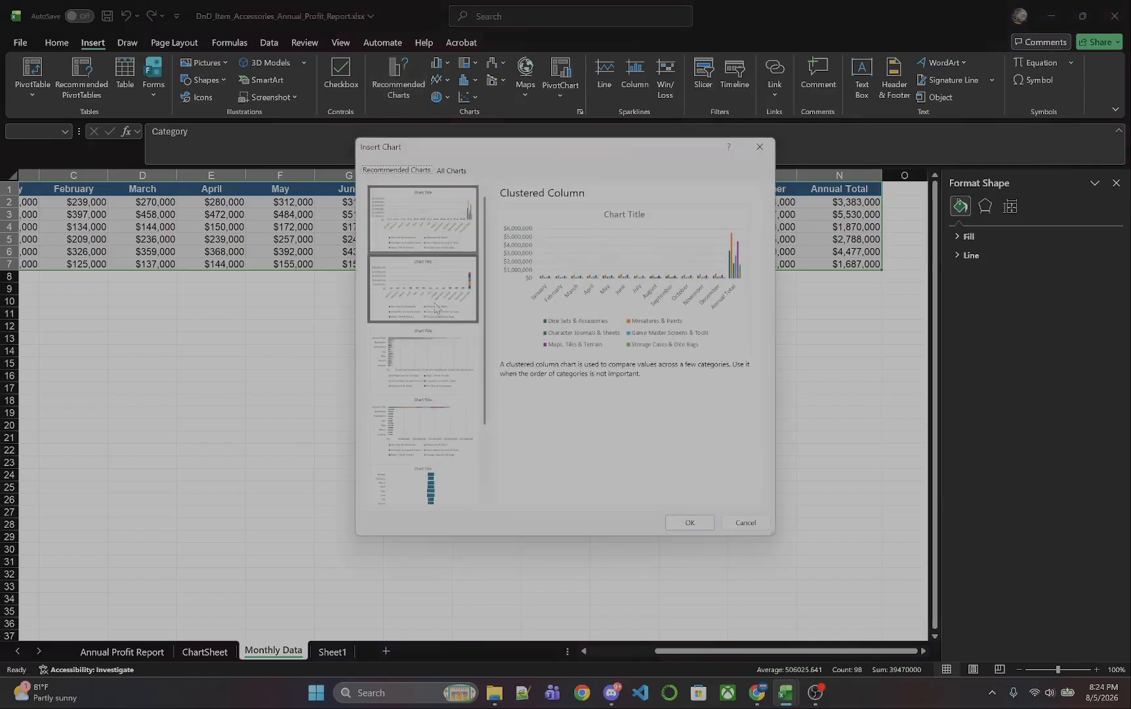
scroll(436, 310, down, 3)
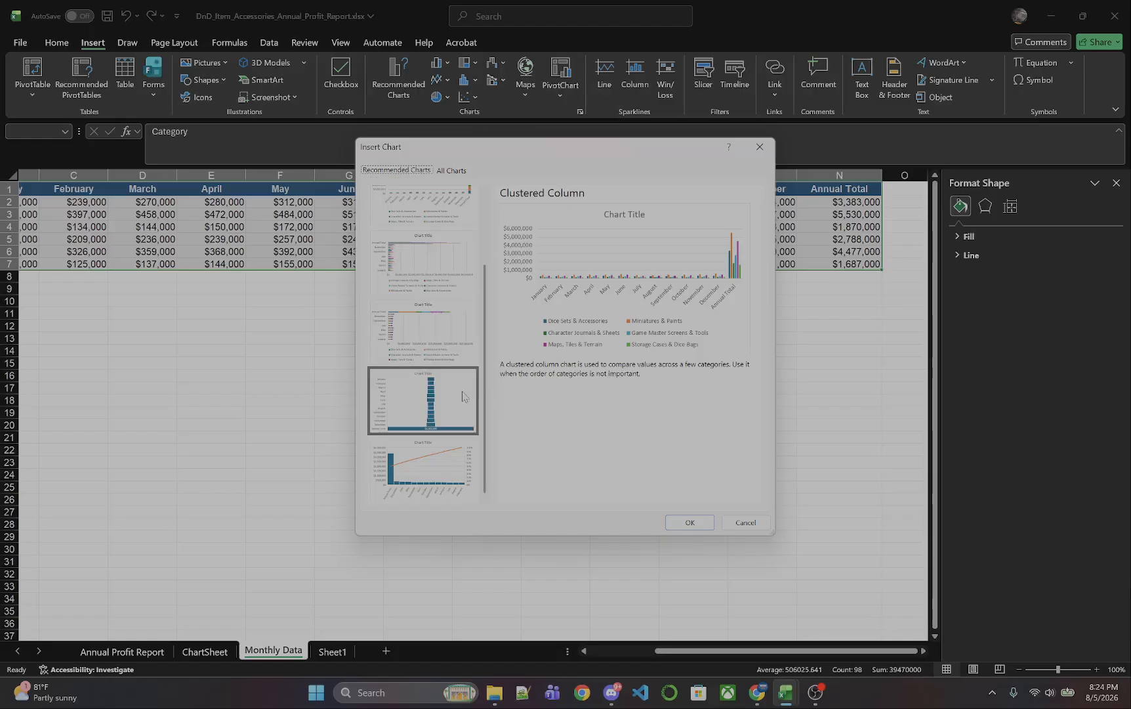
click(422, 420)
click(435, 354)
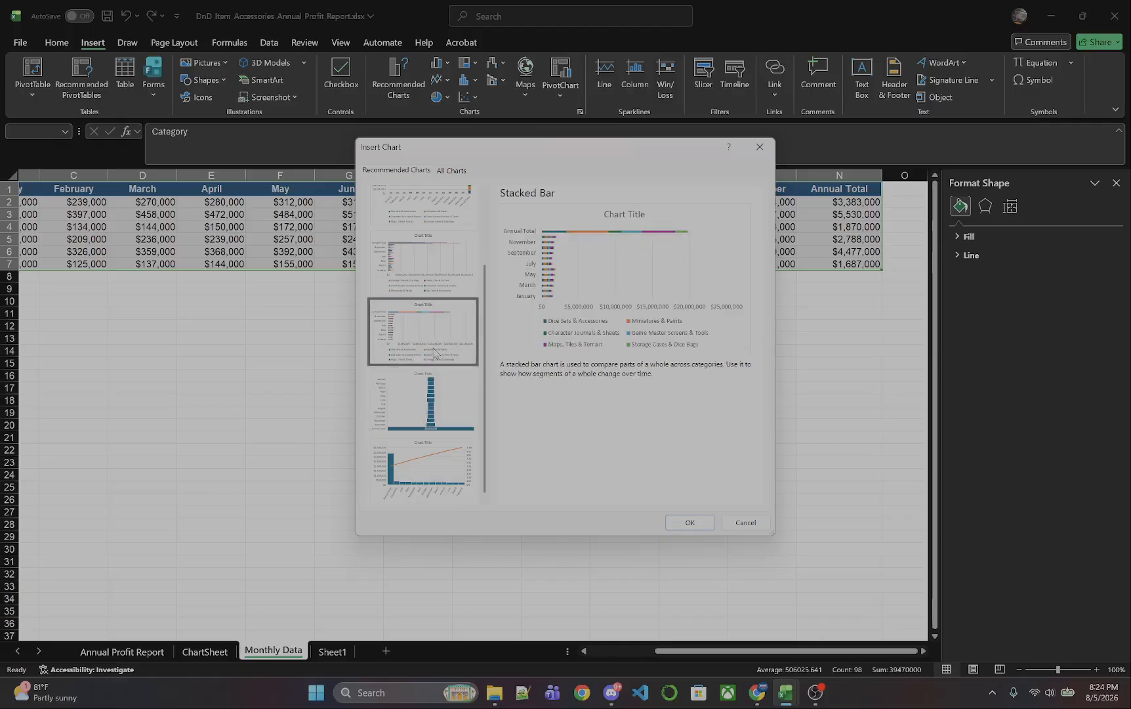
click(446, 258)
scroll(446, 257, up, 2)
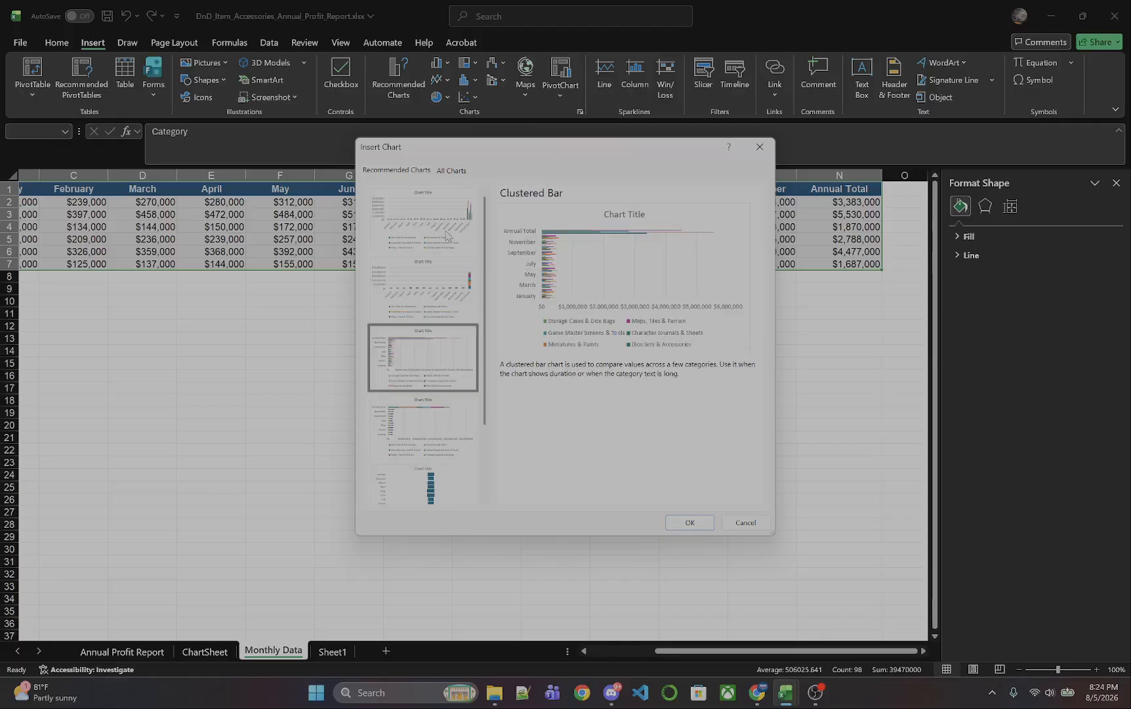
click(446, 167)
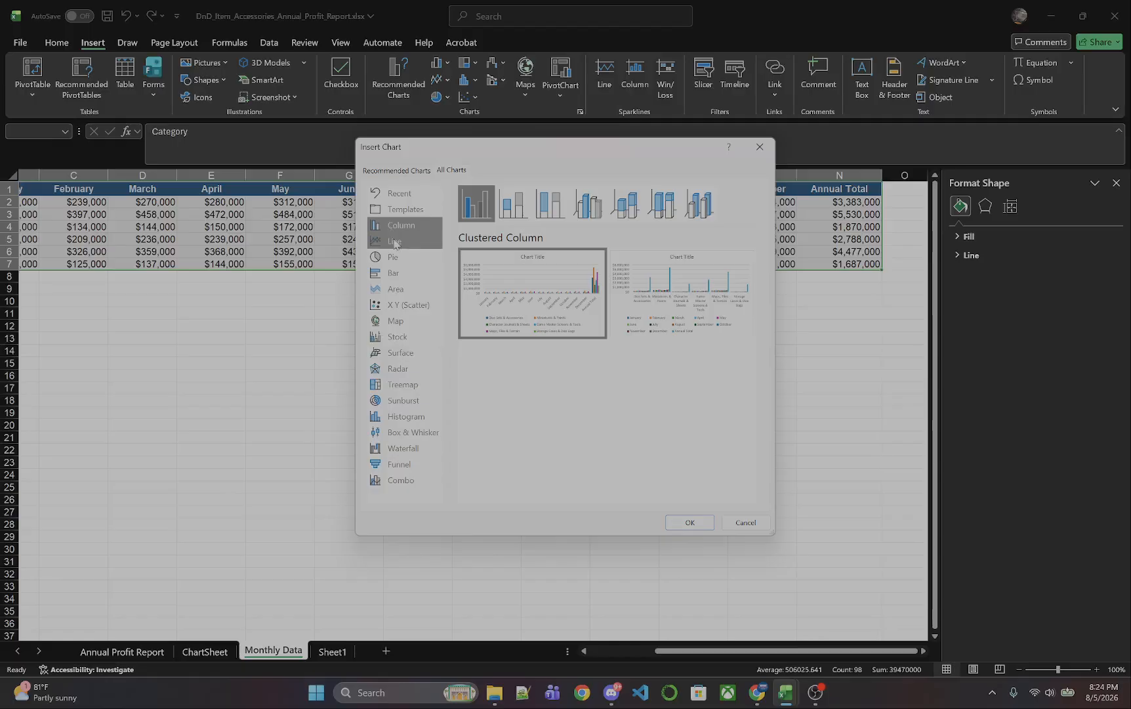
click(395, 244)
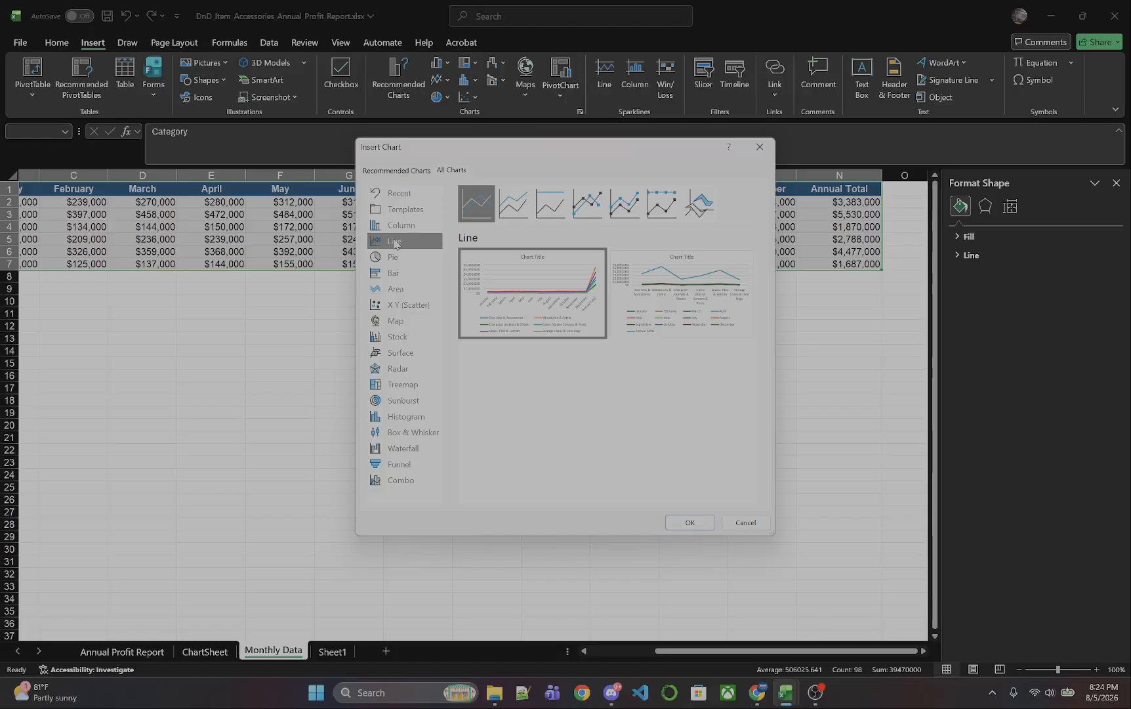
mouse_move(683, 302)
click(690, 522)
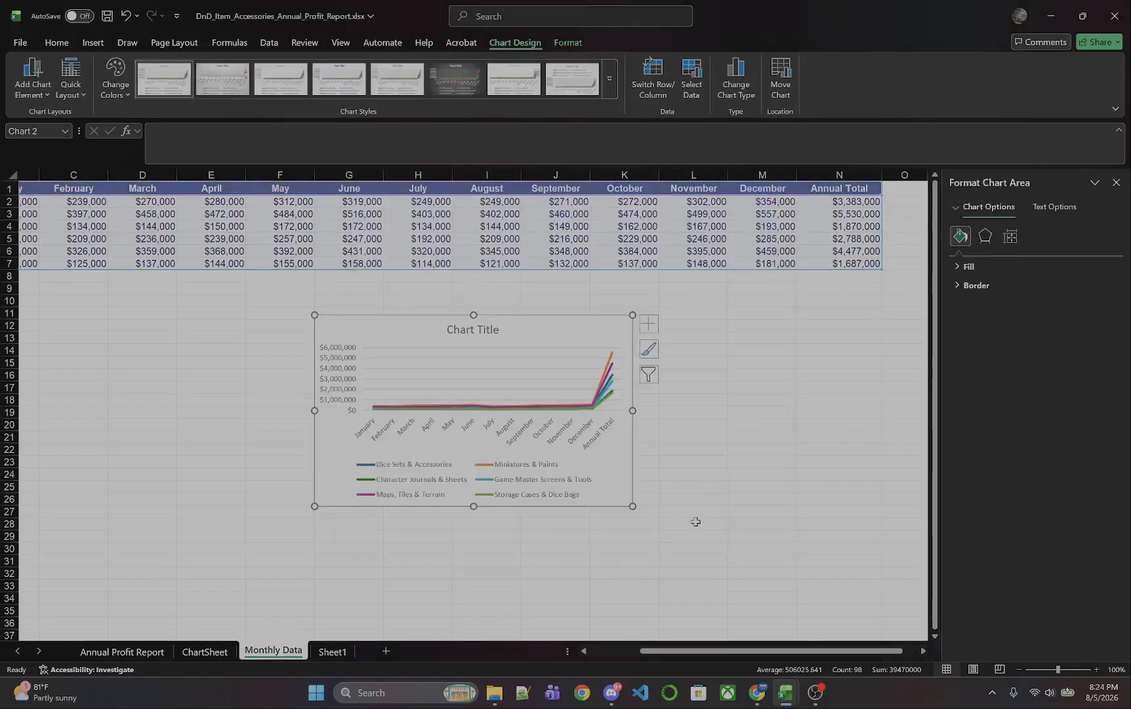
Step: Filter the Annual Total category out of the line chart and add data labels to its lines
click(647, 375)
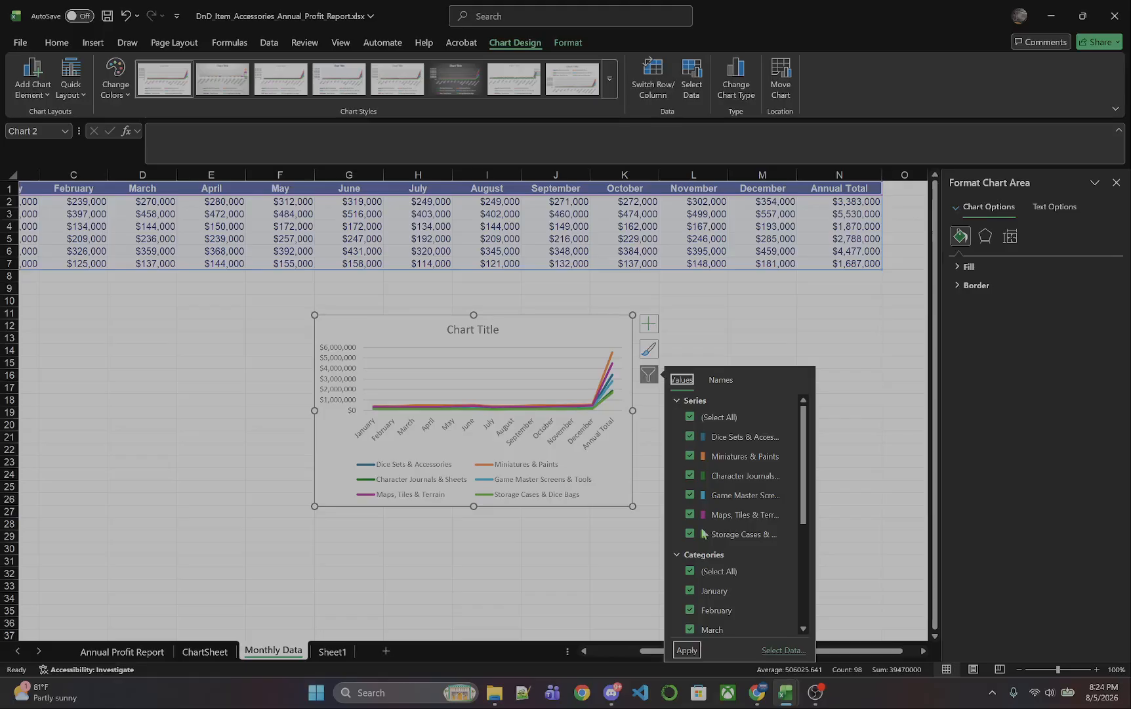
scroll(709, 535, down, 5)
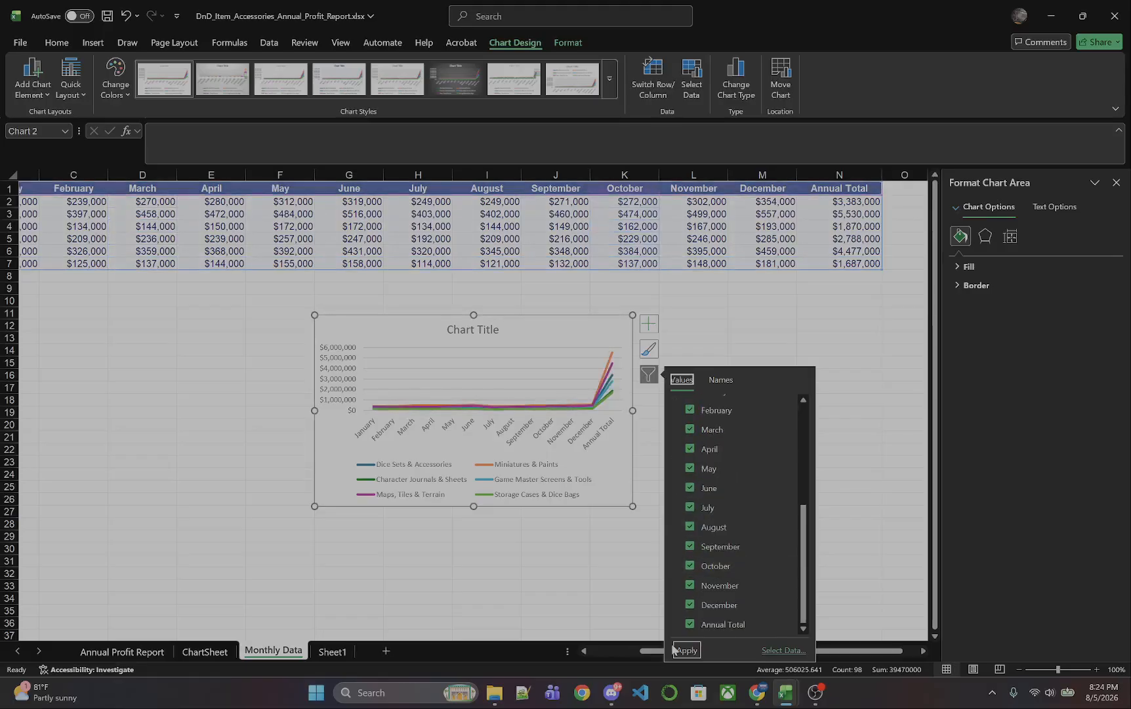
click(690, 625)
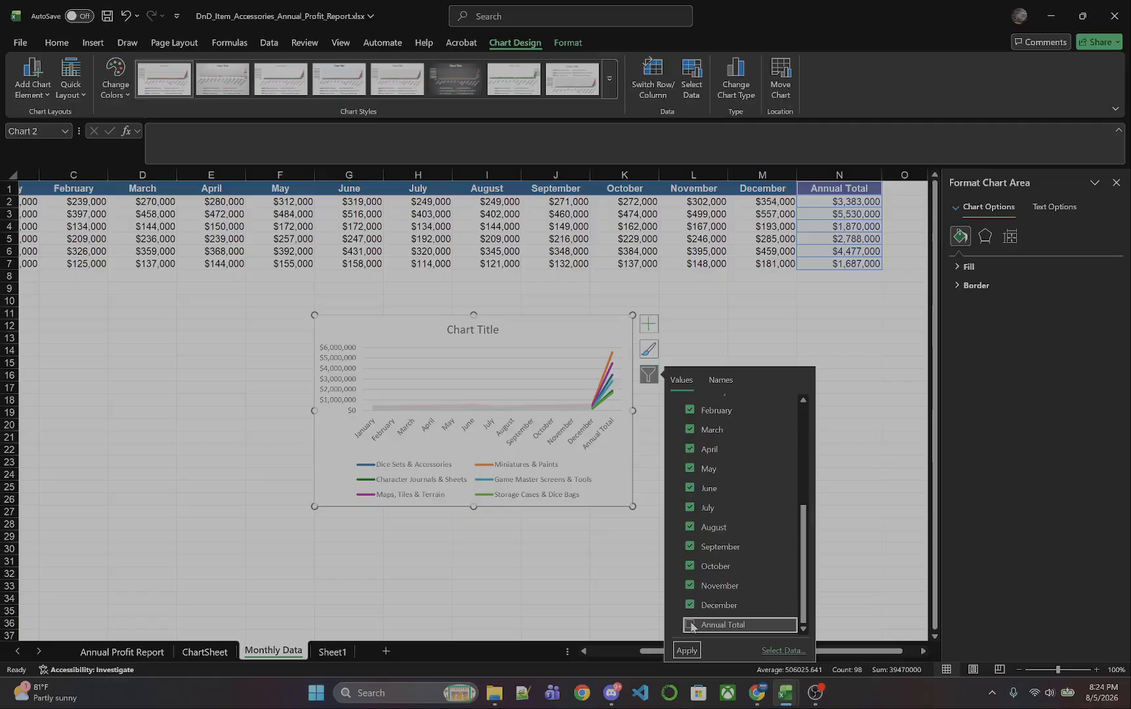
click(687, 650)
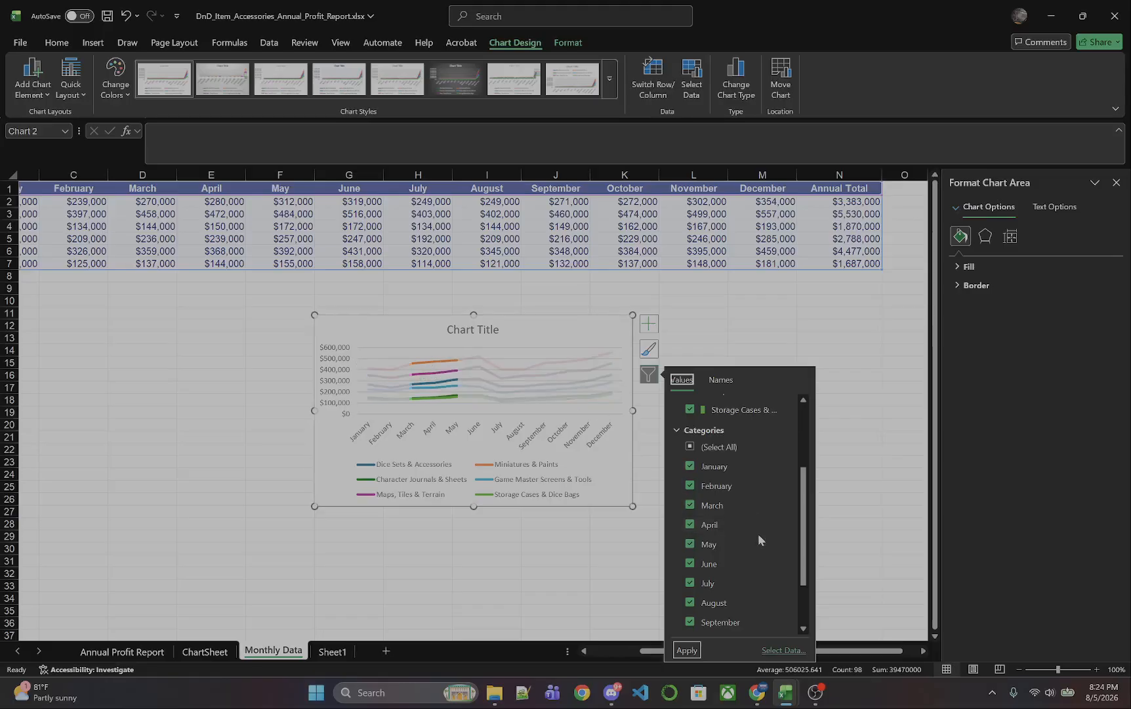
scroll(759, 539, up, 3)
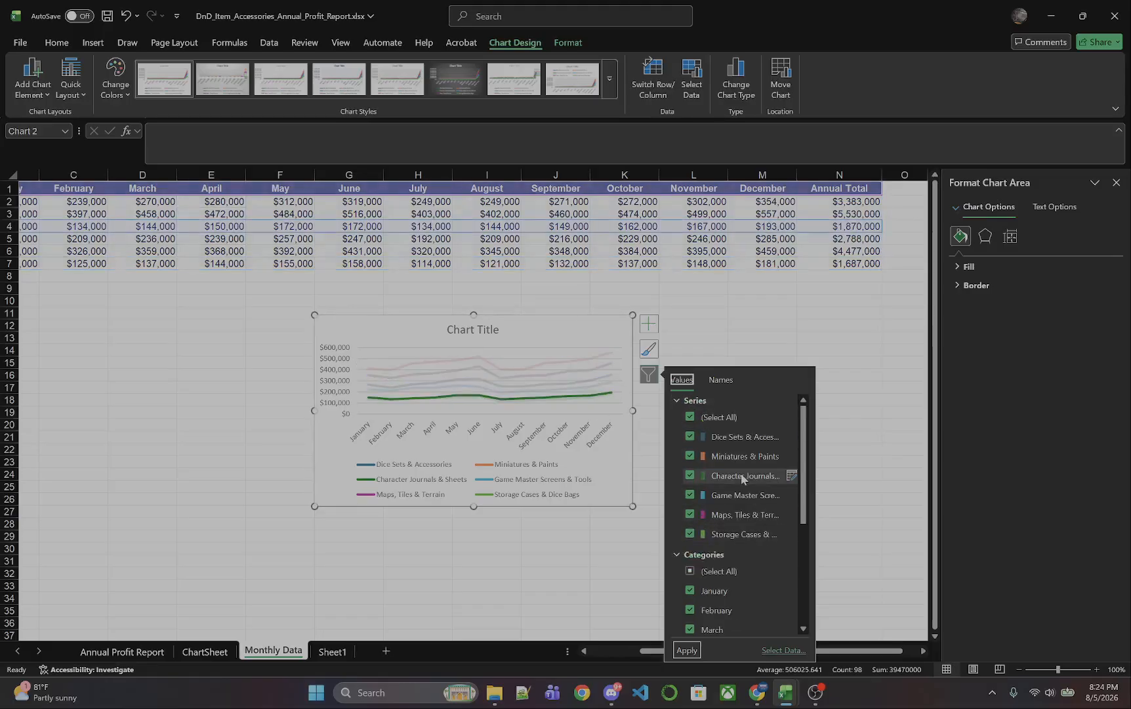
click(647, 327)
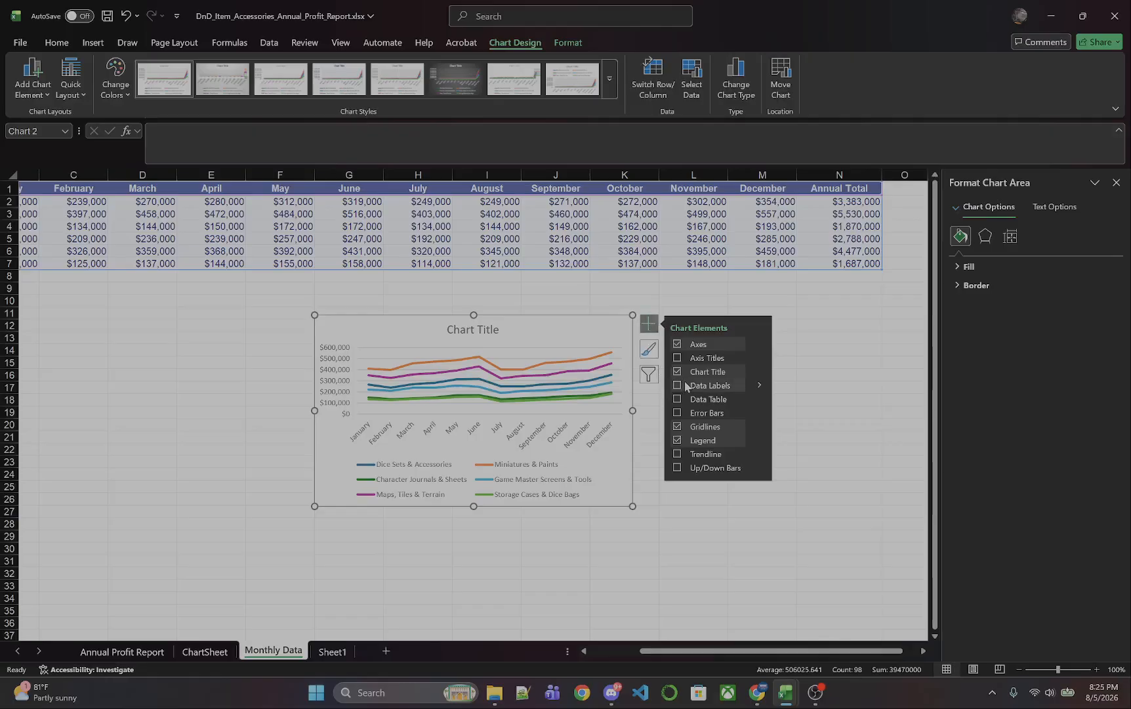
click(678, 386)
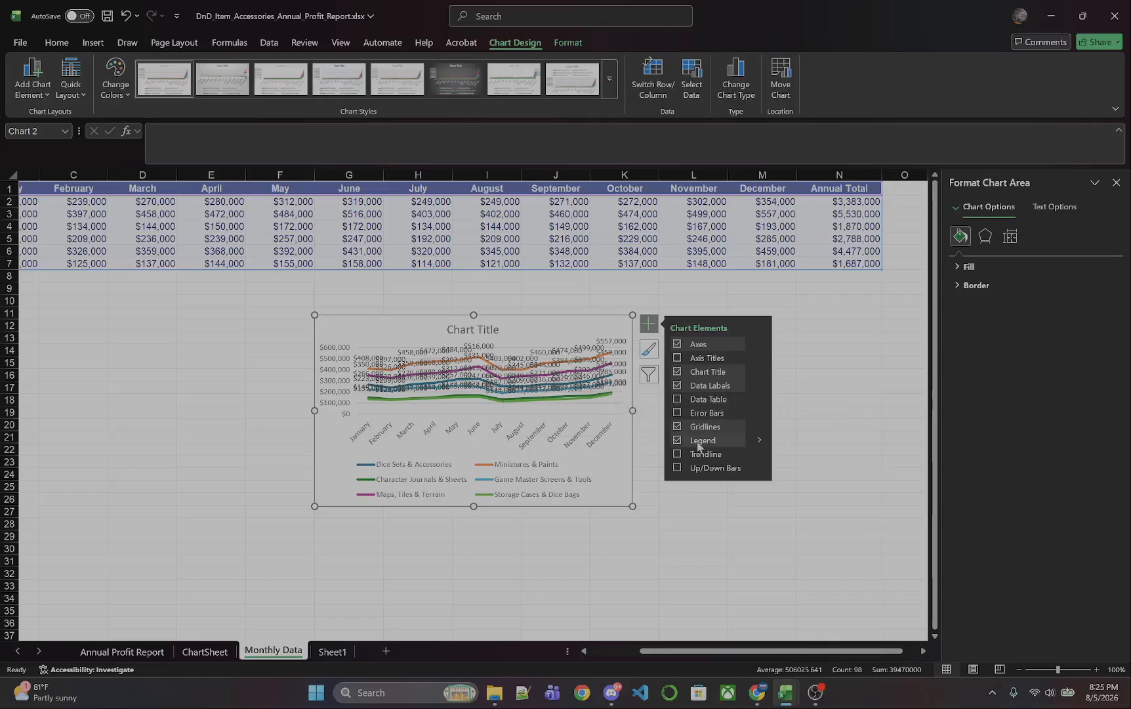
Step: Filter the line chart's series to only Dice Sets & Accessories and Miniatures & Paints
click(649, 374)
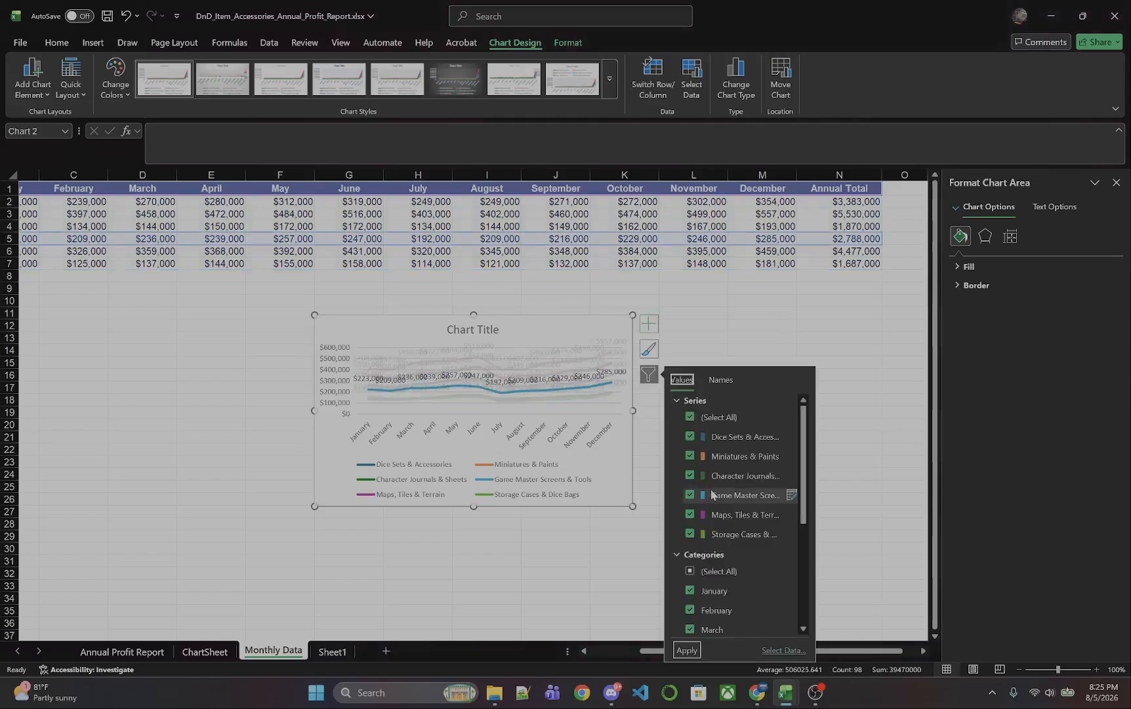
click(690, 534)
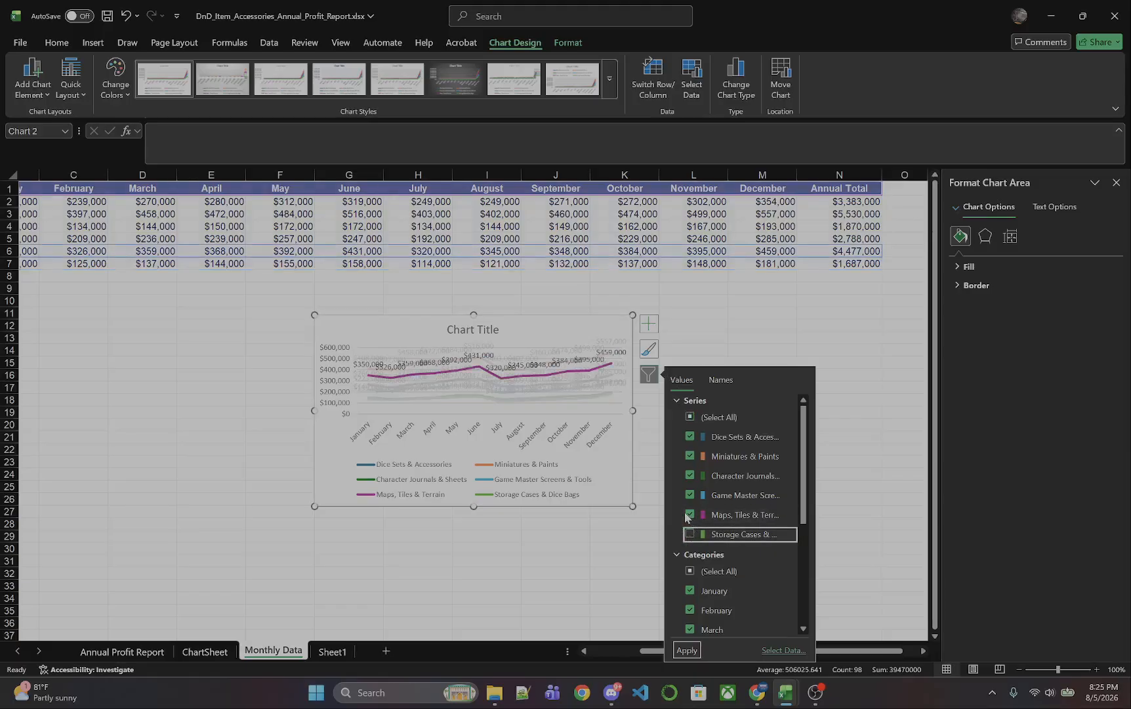
click(689, 515)
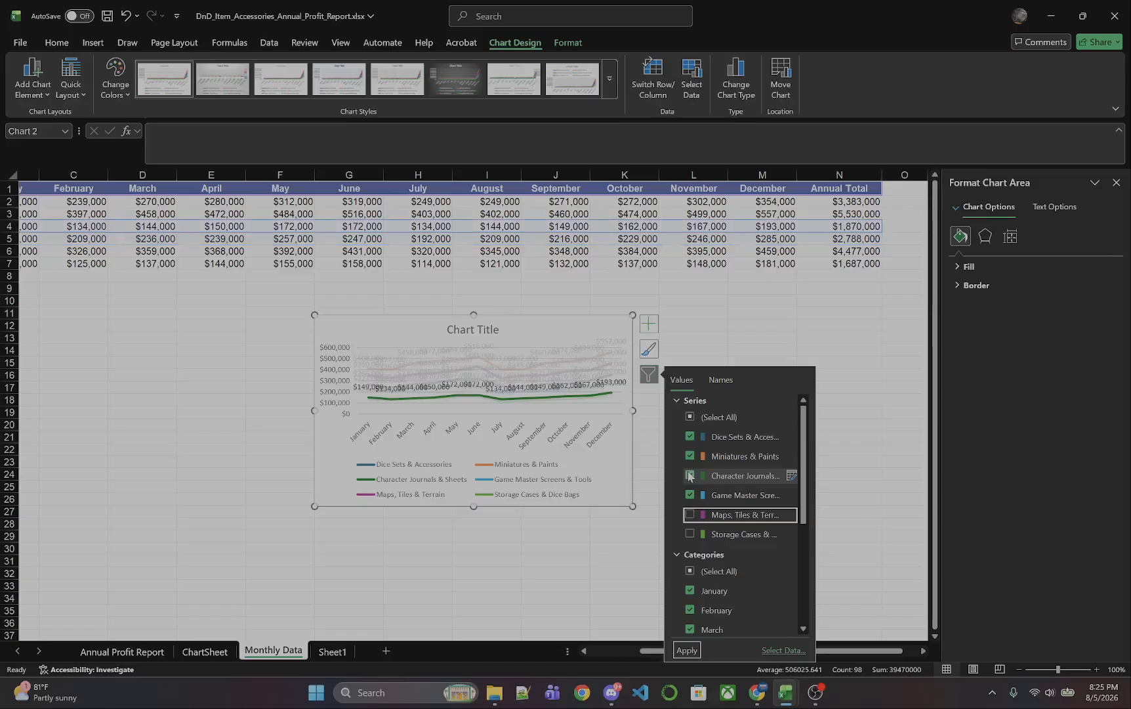
click(689, 476)
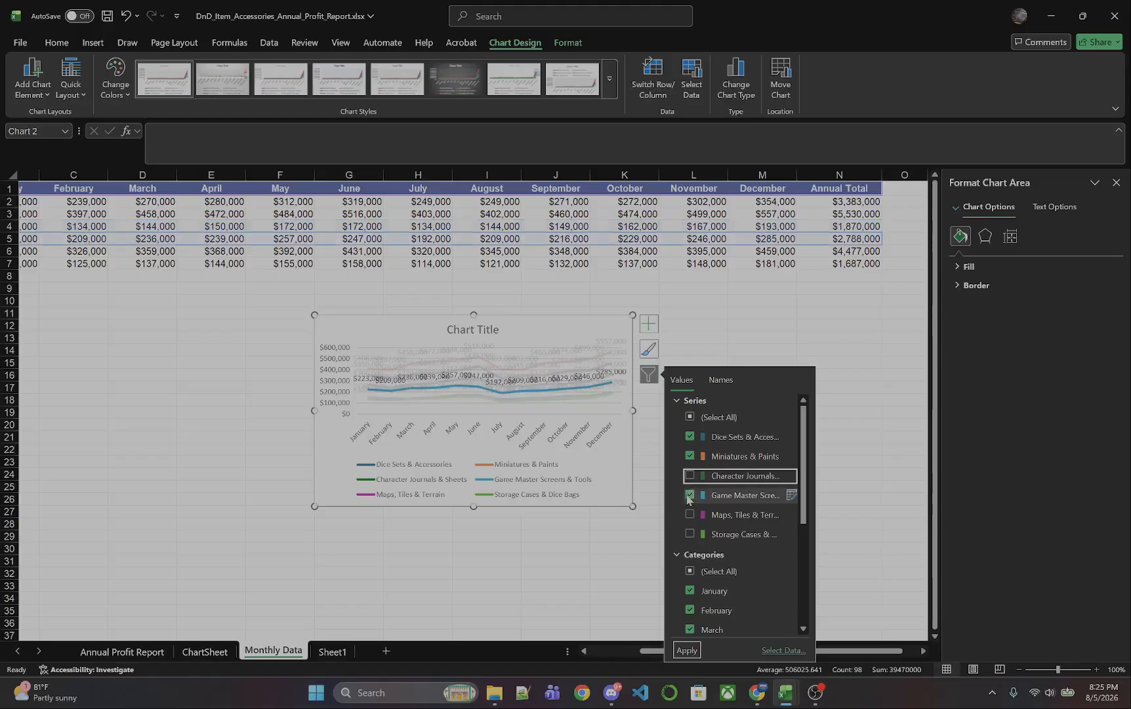
click(689, 496)
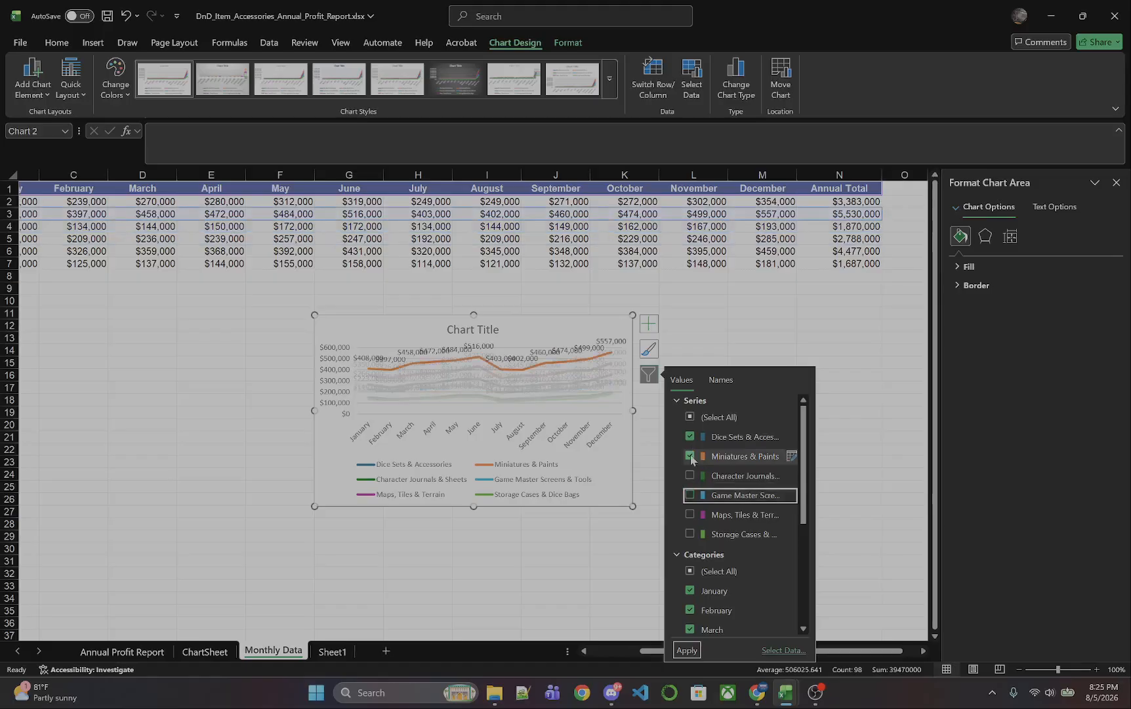
click(686, 650)
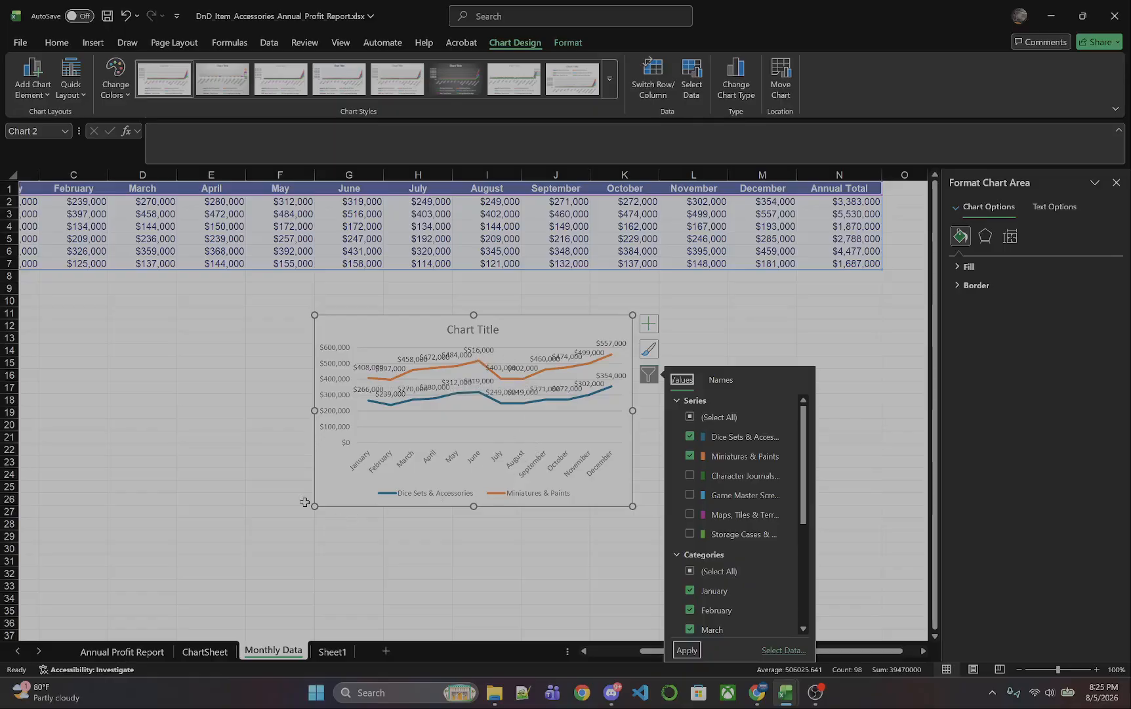
Step: Enlarge the line chart and move it directly below the data table, starting around row 9
drag(313, 505, 199, 552)
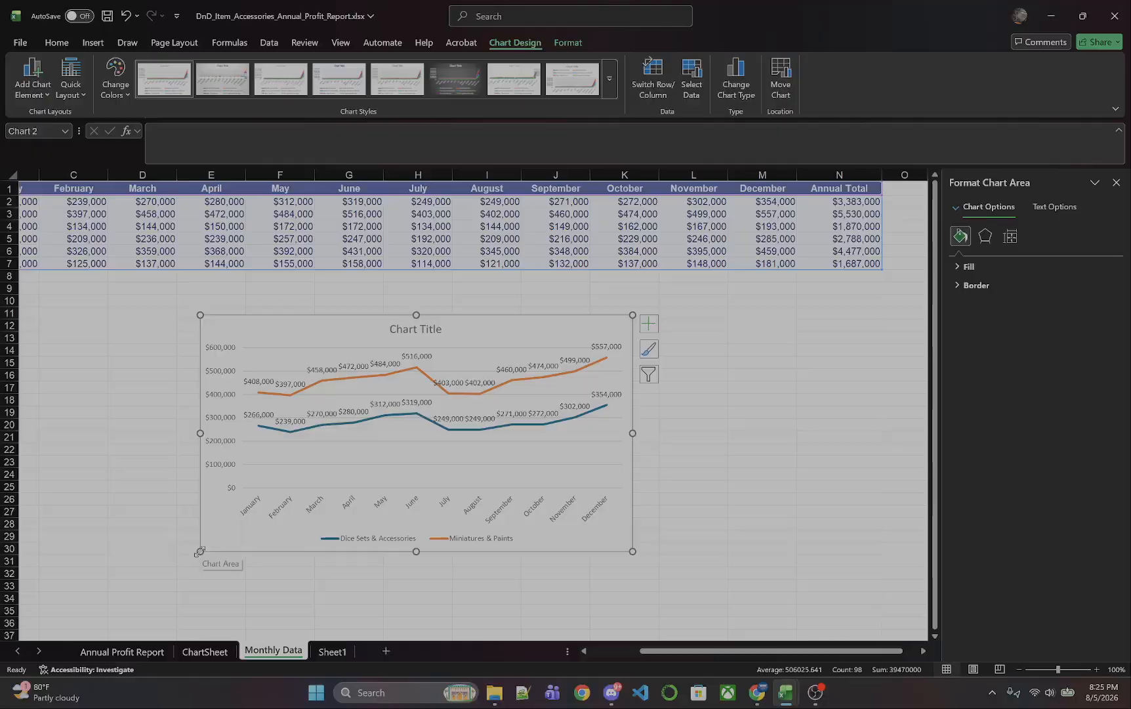
drag(315, 320, 159, 286)
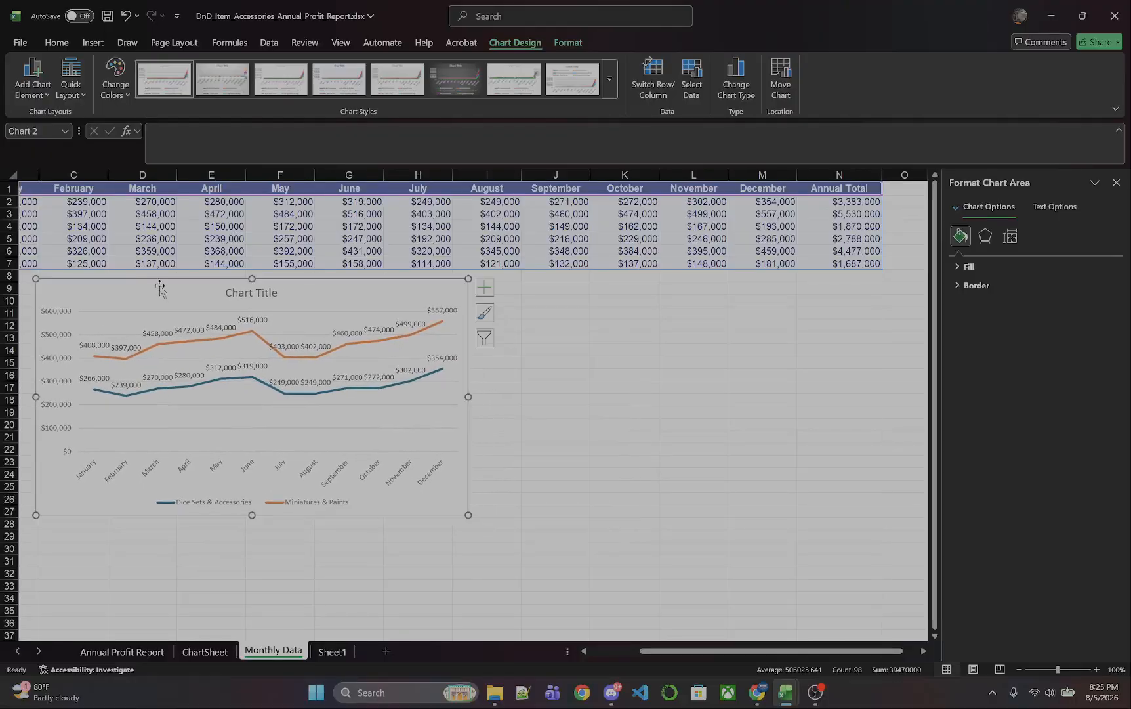
click(484, 338)
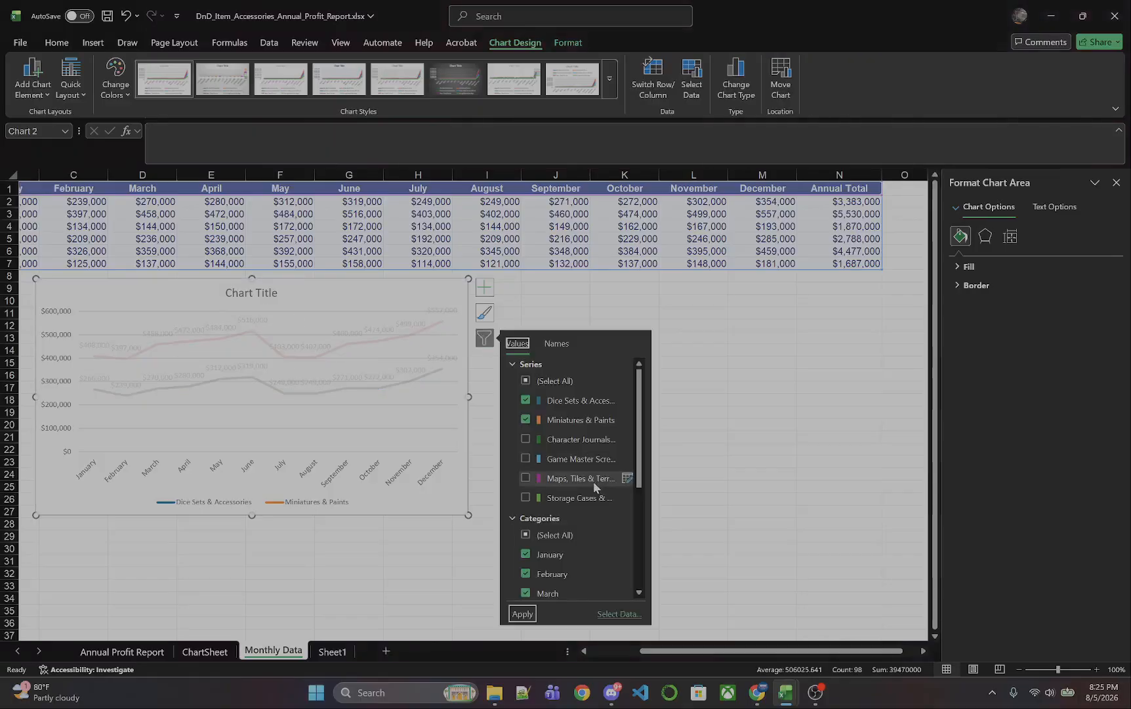
scroll(593, 486, down, 4)
scroll(593, 483, up, 2)
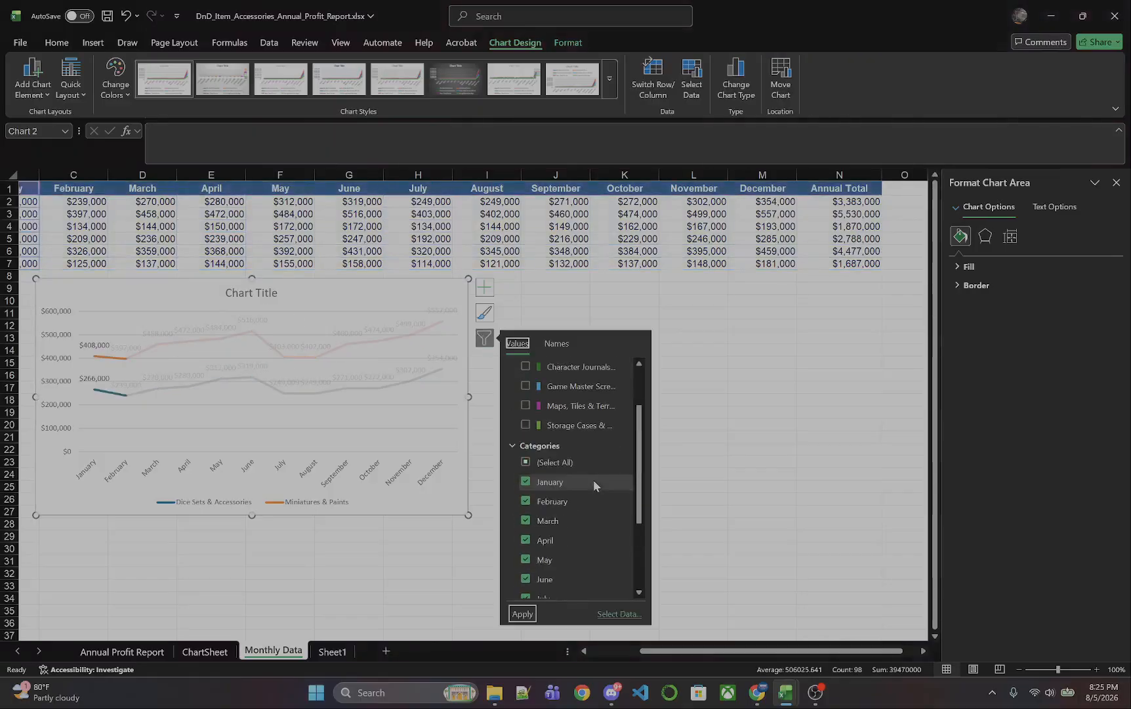
scroll(594, 484, up, 2)
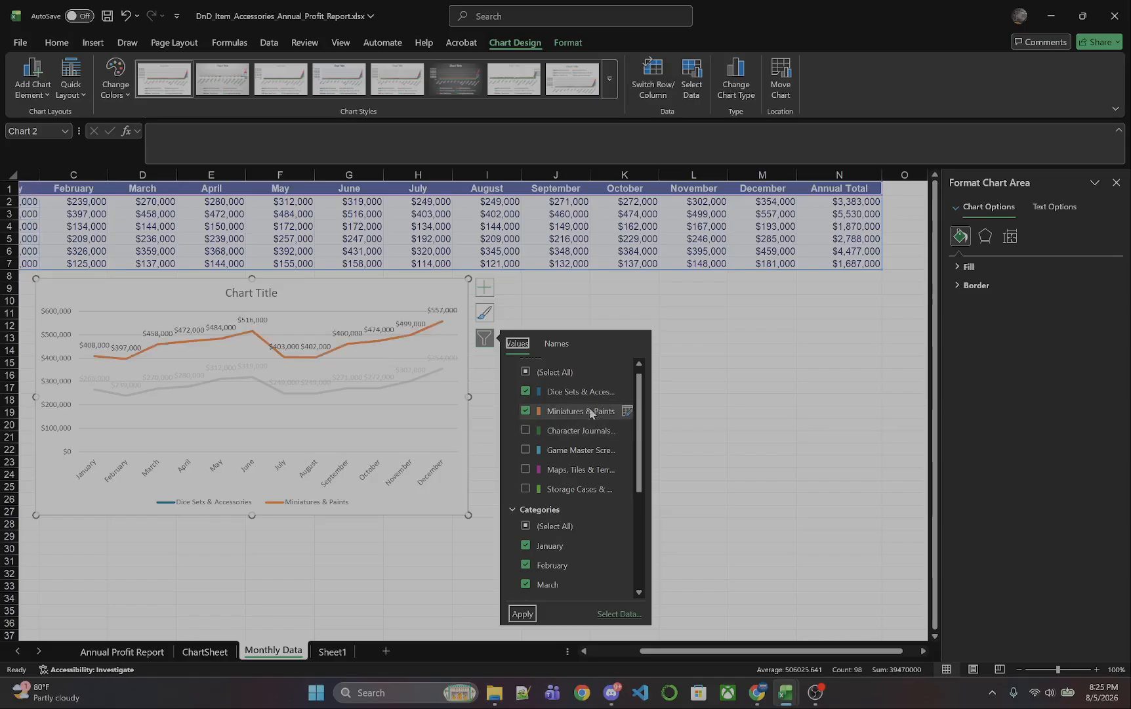
Step: Preview the available chart styles and apply the last one, with a bold title and shadowed lines, to the line chart
click(484, 313)
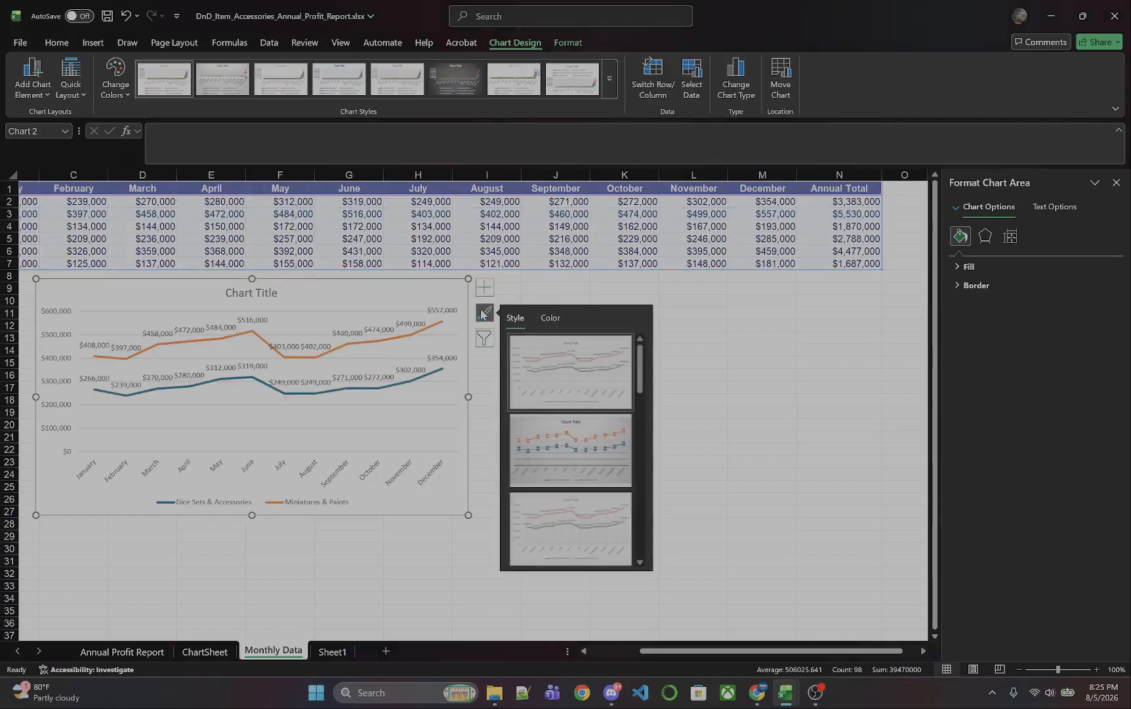
scroll(574, 443, down, 3)
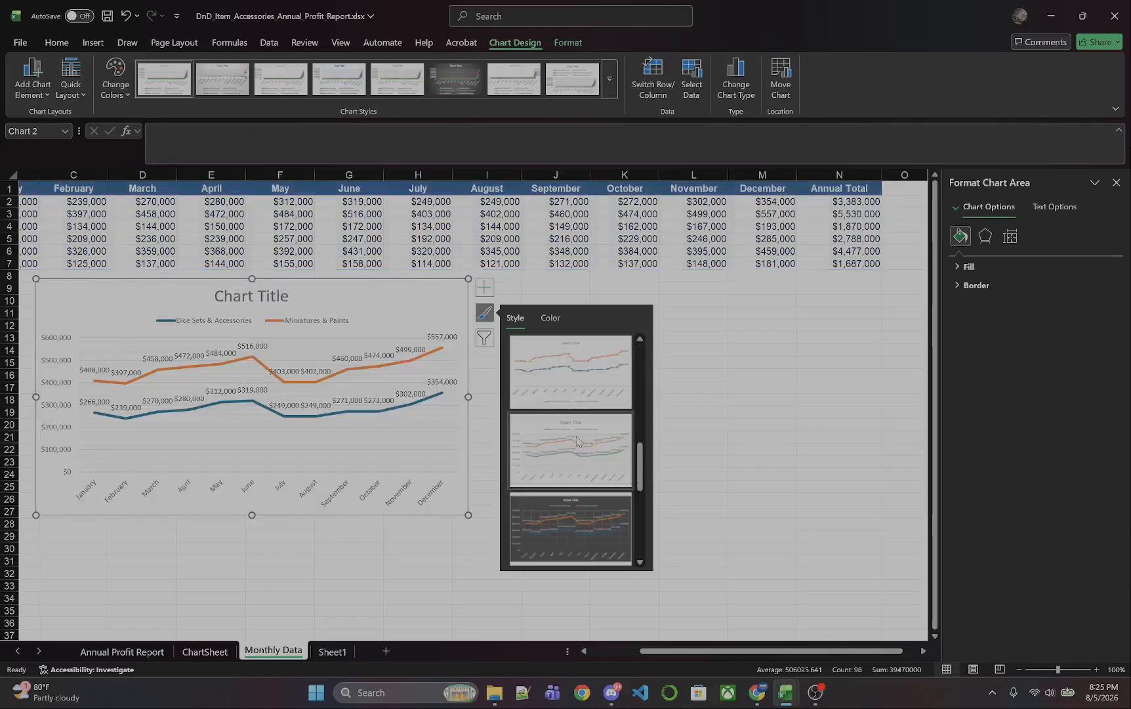
scroll(576, 441, down, 2)
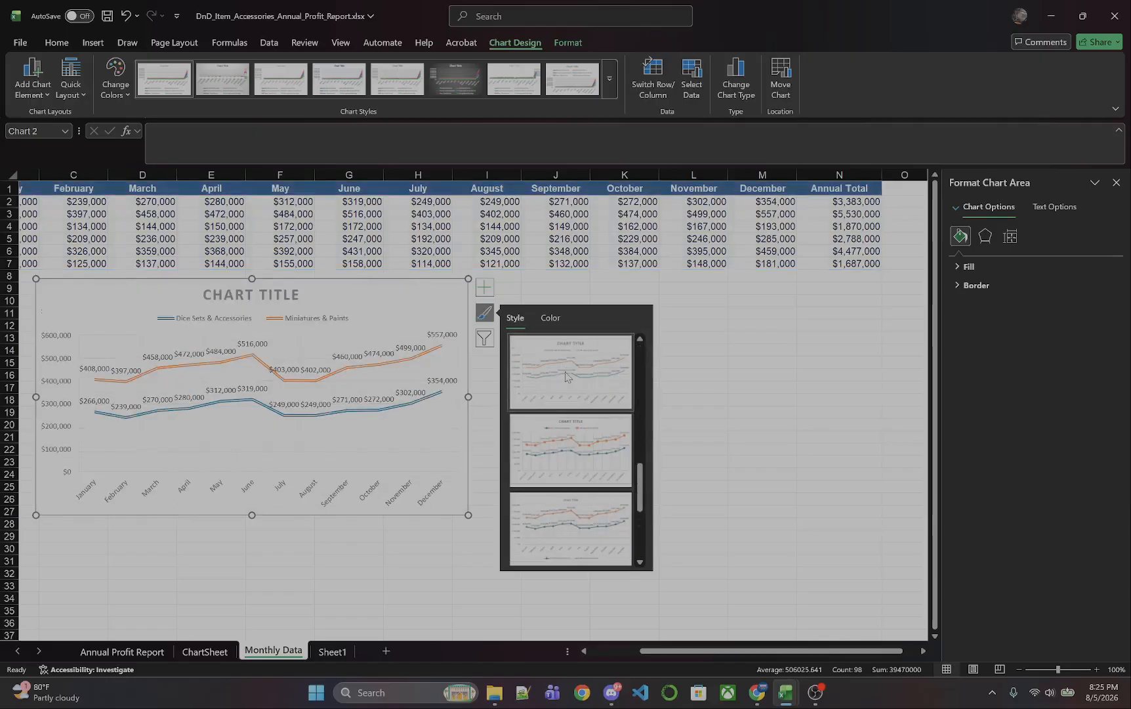
scroll(570, 420, down, 2)
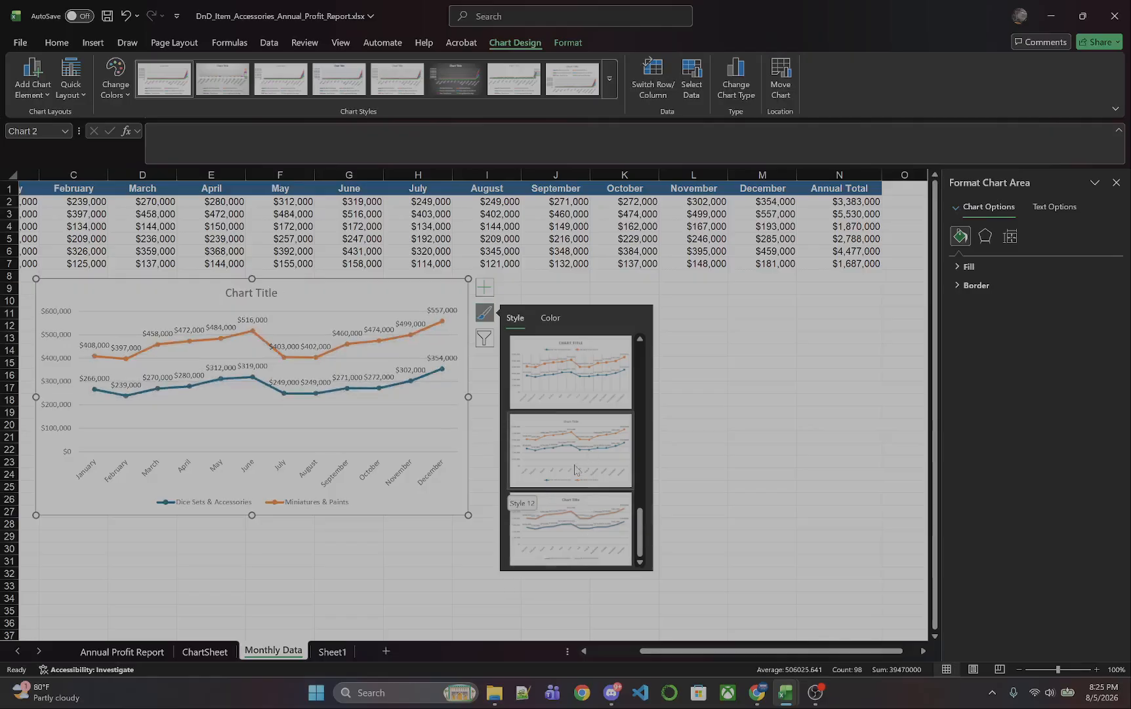
scroll(566, 453, up, 2)
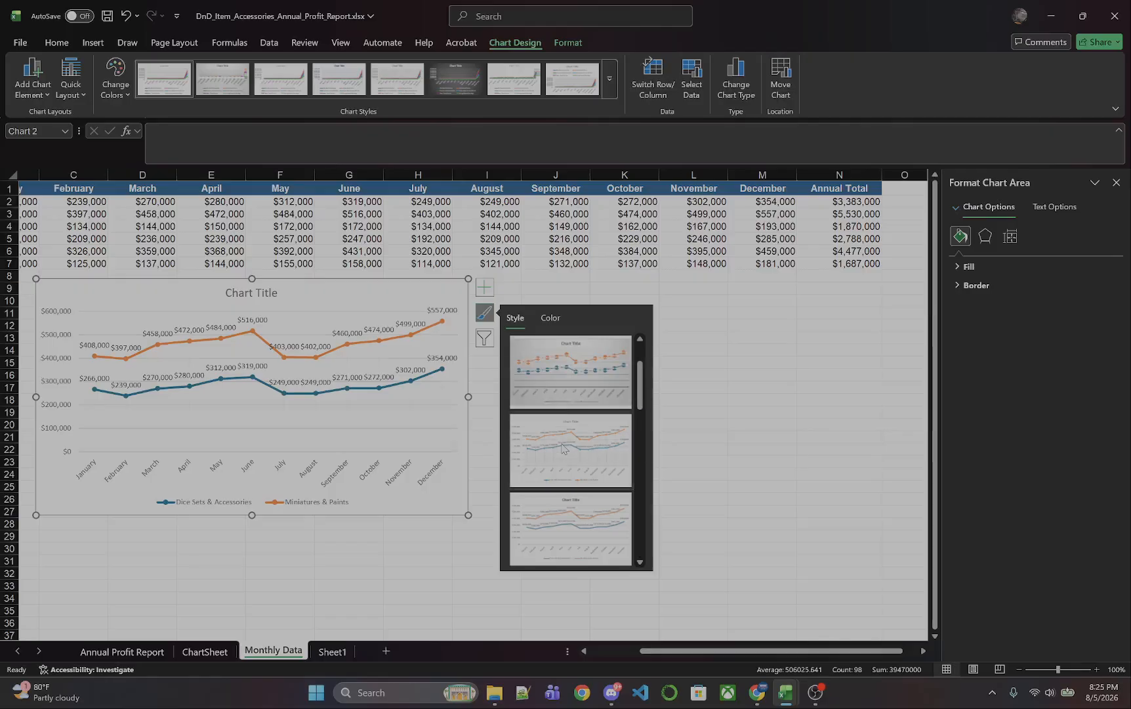
scroll(574, 512, down, 2)
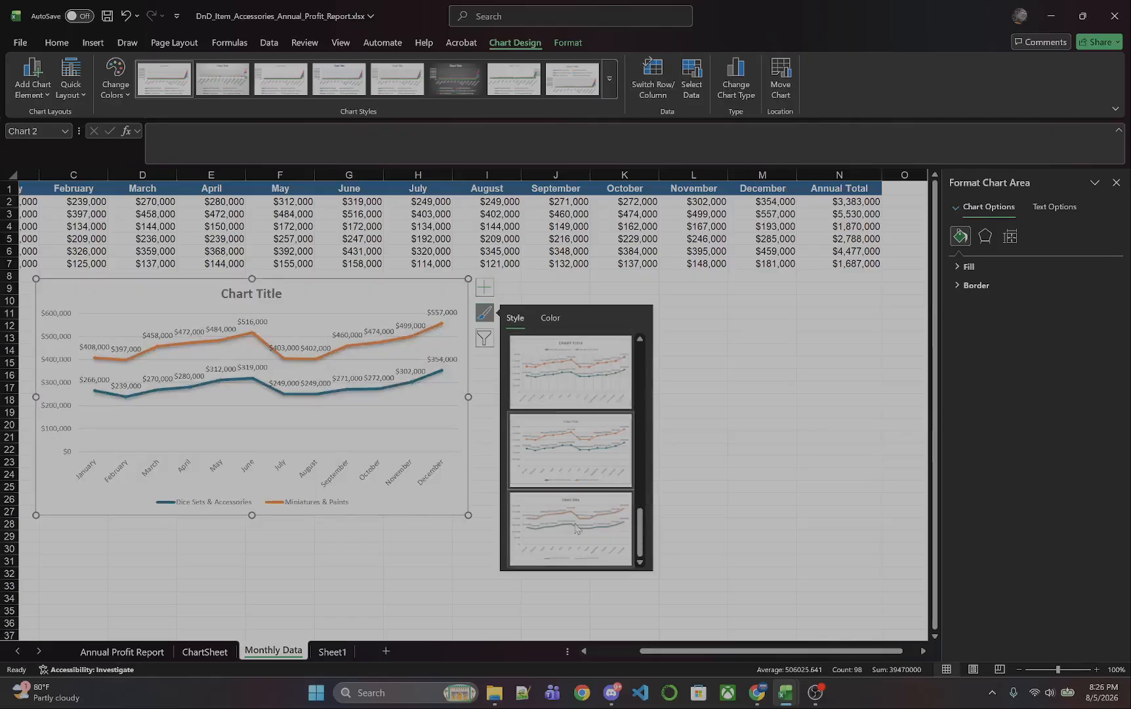
scroll(568, 433, up, 1)
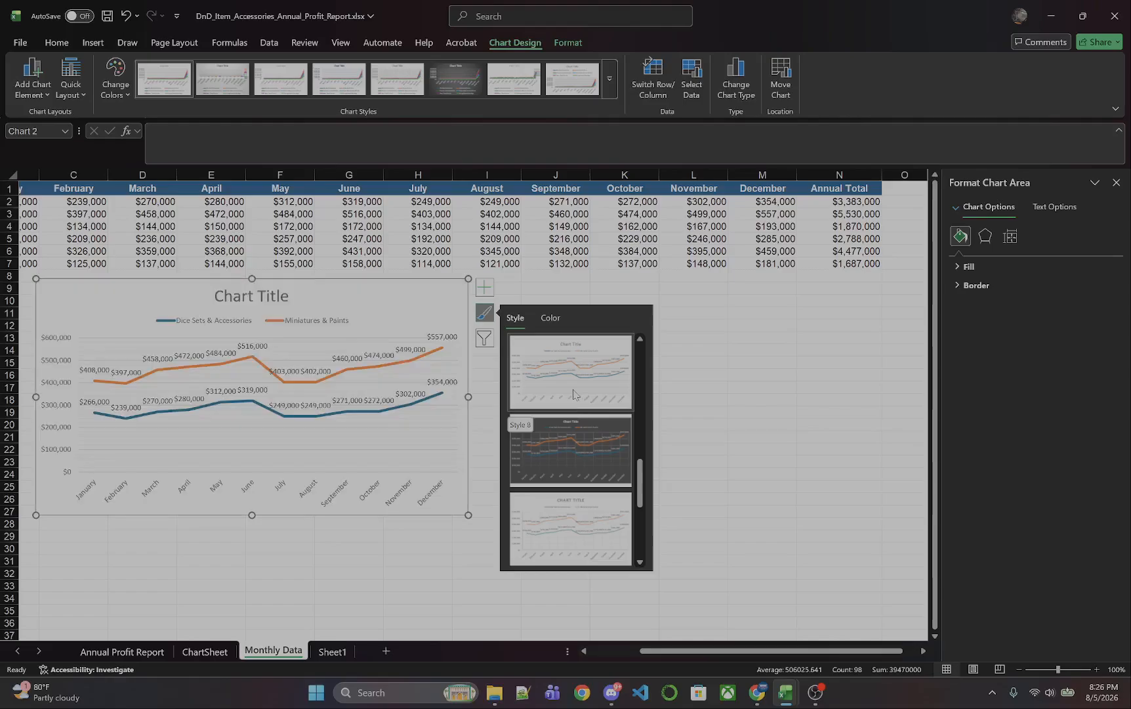
scroll(578, 399, down, 2)
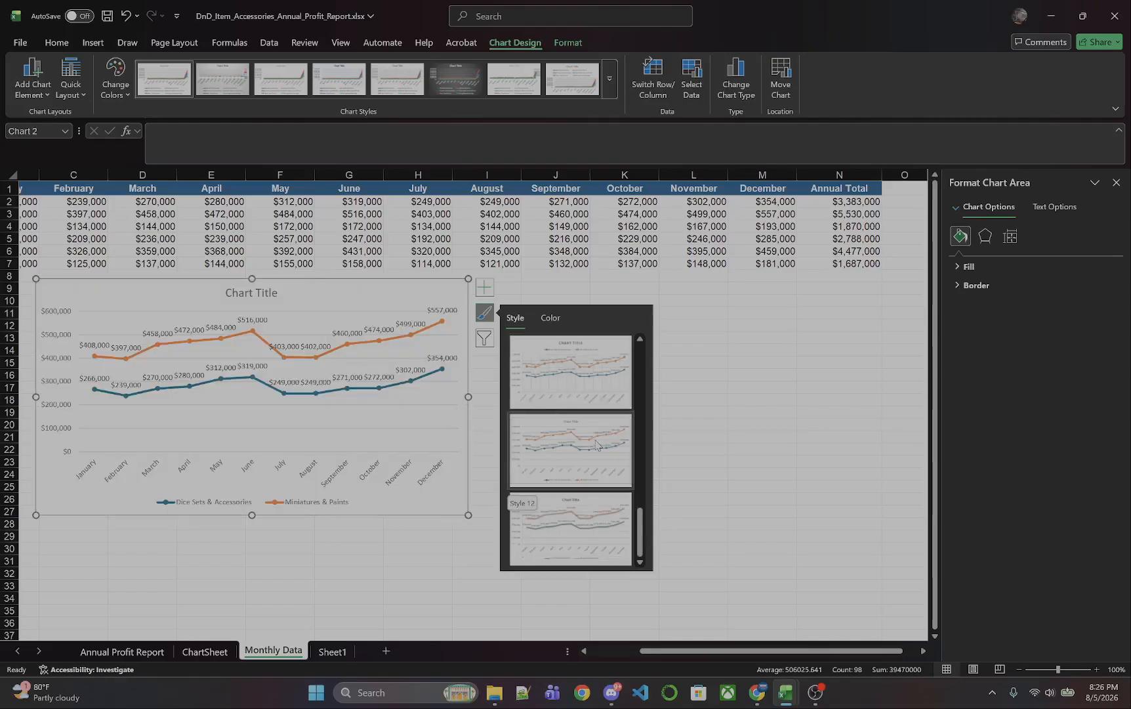
click(584, 534)
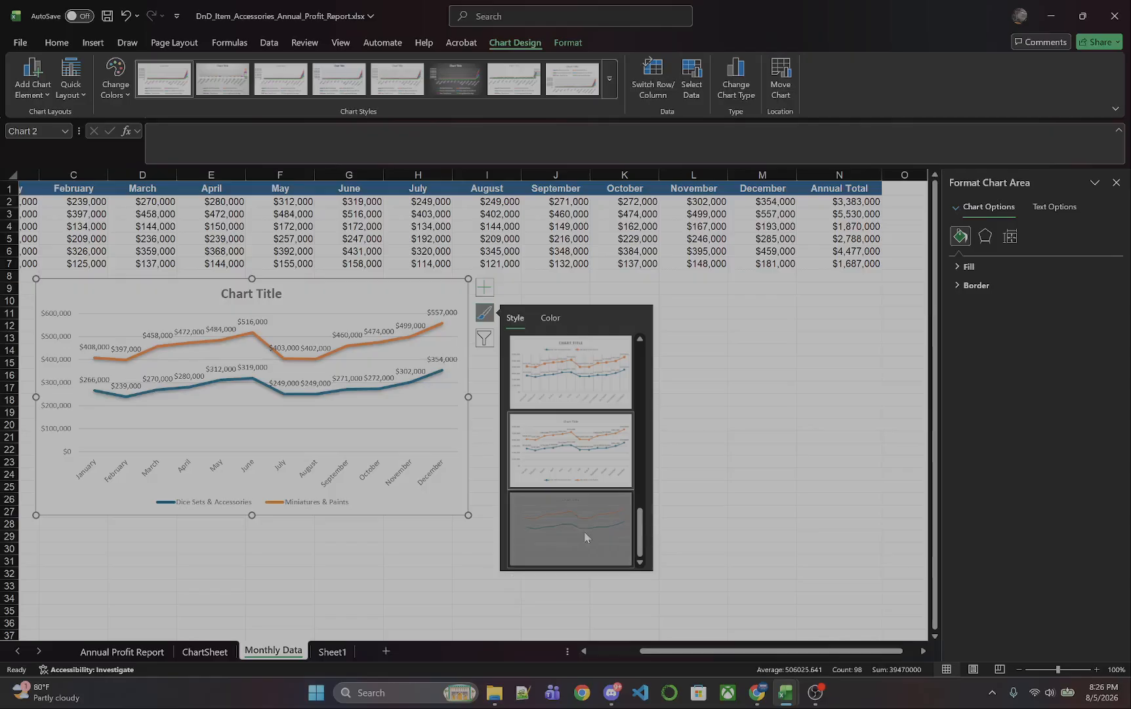
Step: Try the blue monochromatic palette on the line chart, browse the other palettes, and reapply the first colorful palette
click(553, 323)
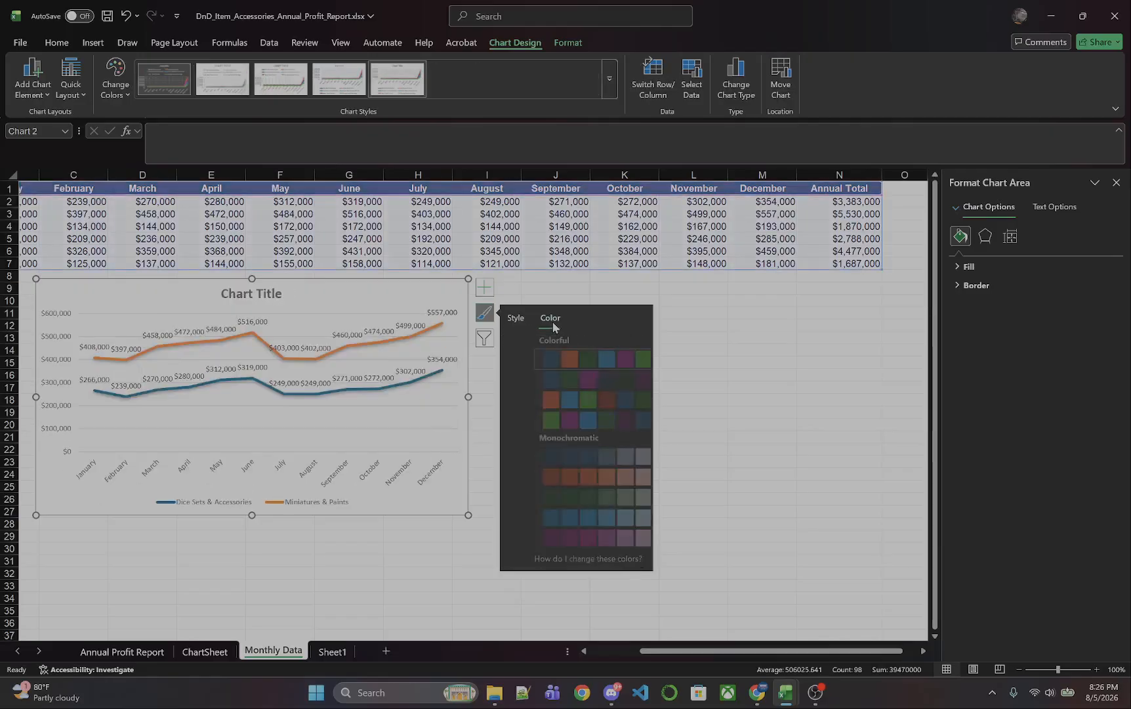
click(551, 456)
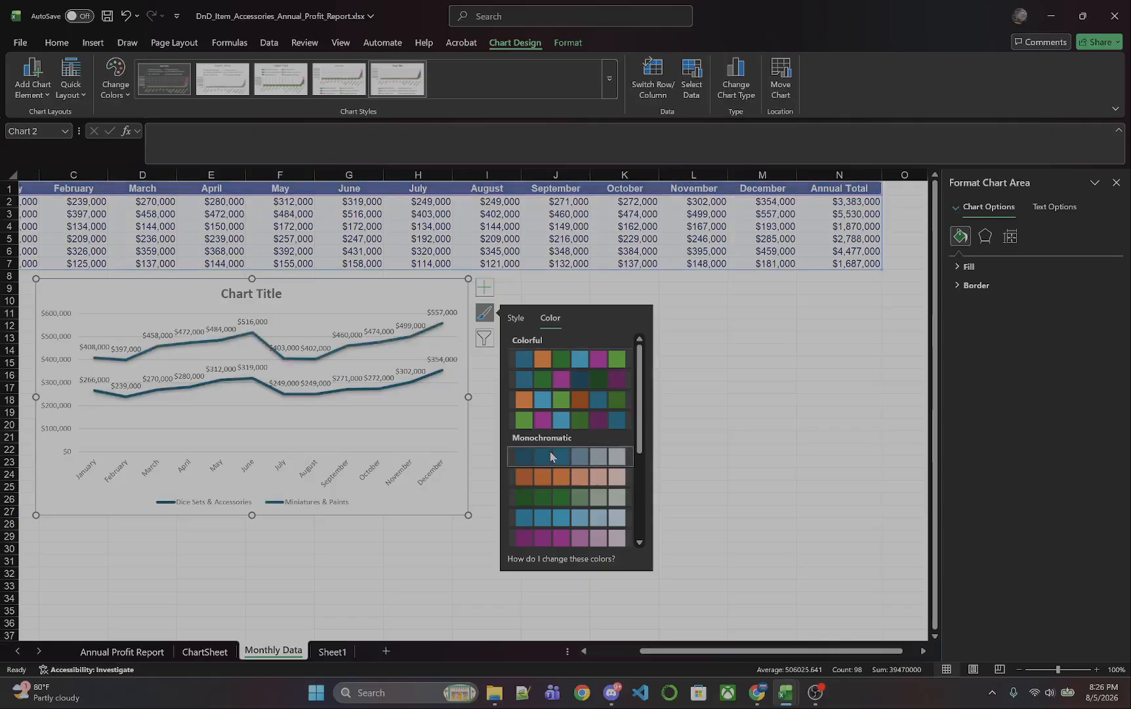
scroll(576, 505, down, 3)
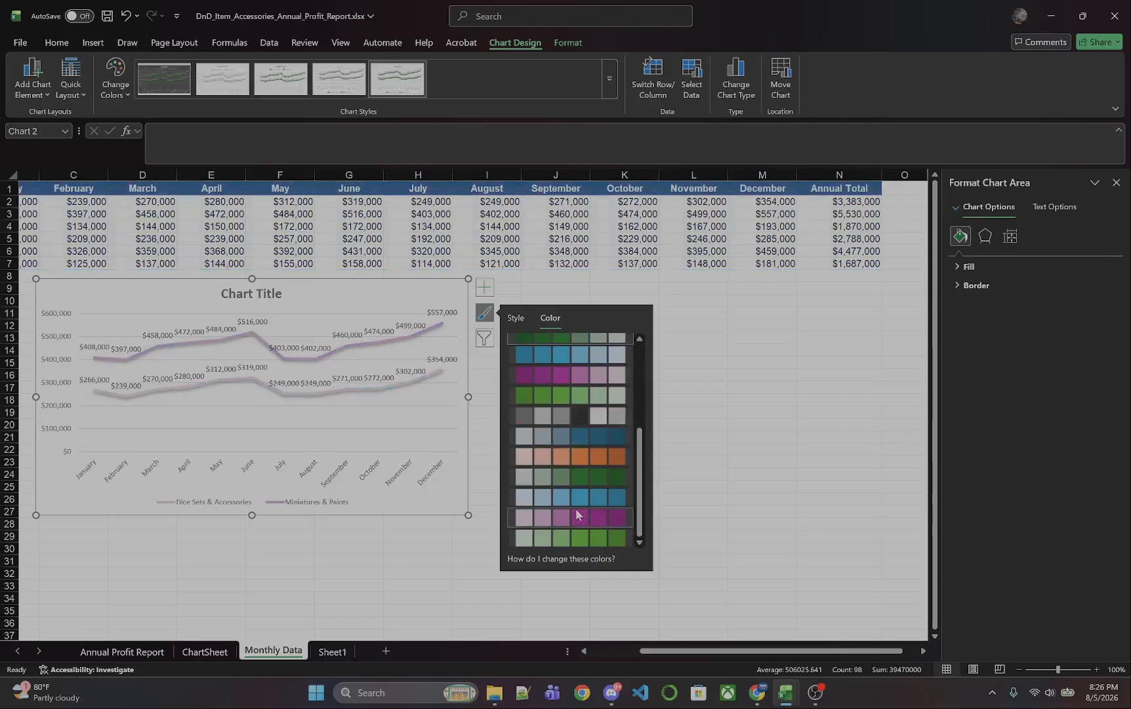
scroll(578, 515, up, 3)
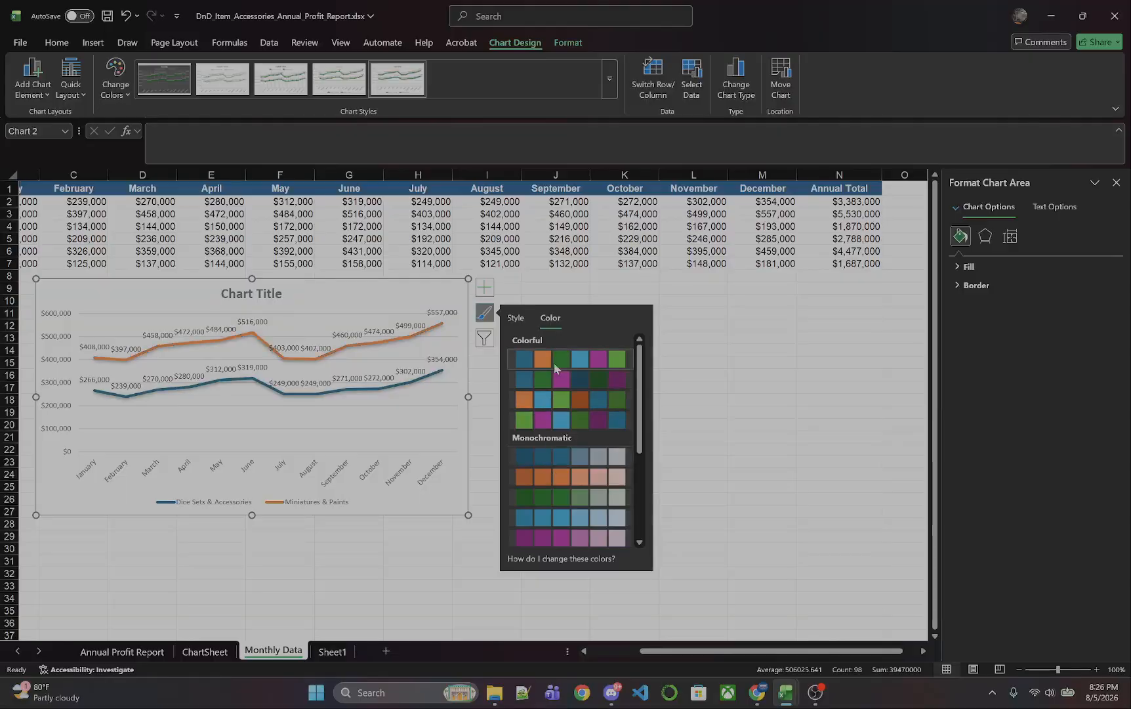
click(555, 367)
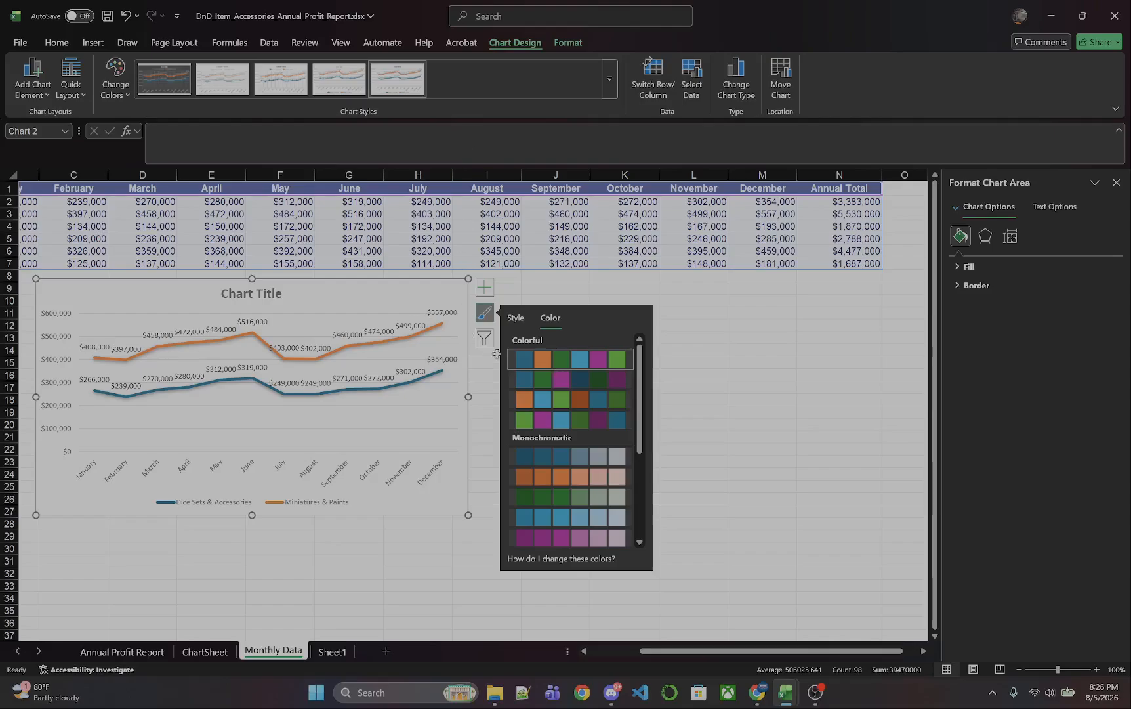
Step: Turn the line chart's legend off and back on, and add a data table beneath the plot
click(483, 313)
click(485, 338)
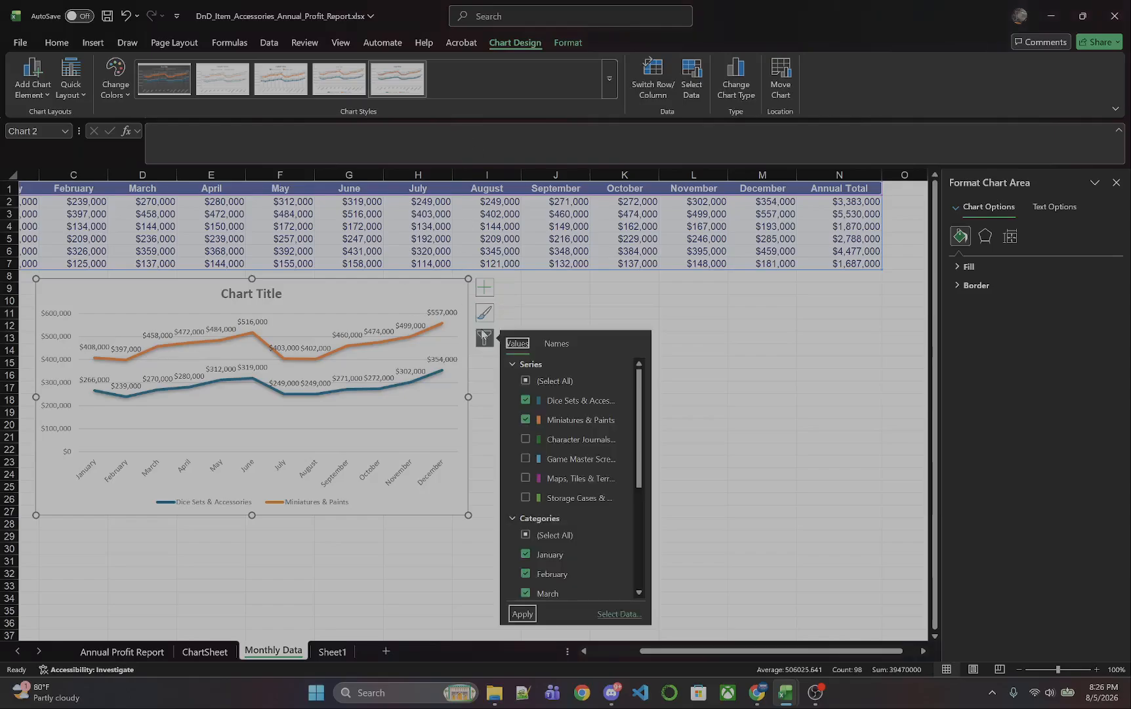
click(479, 291)
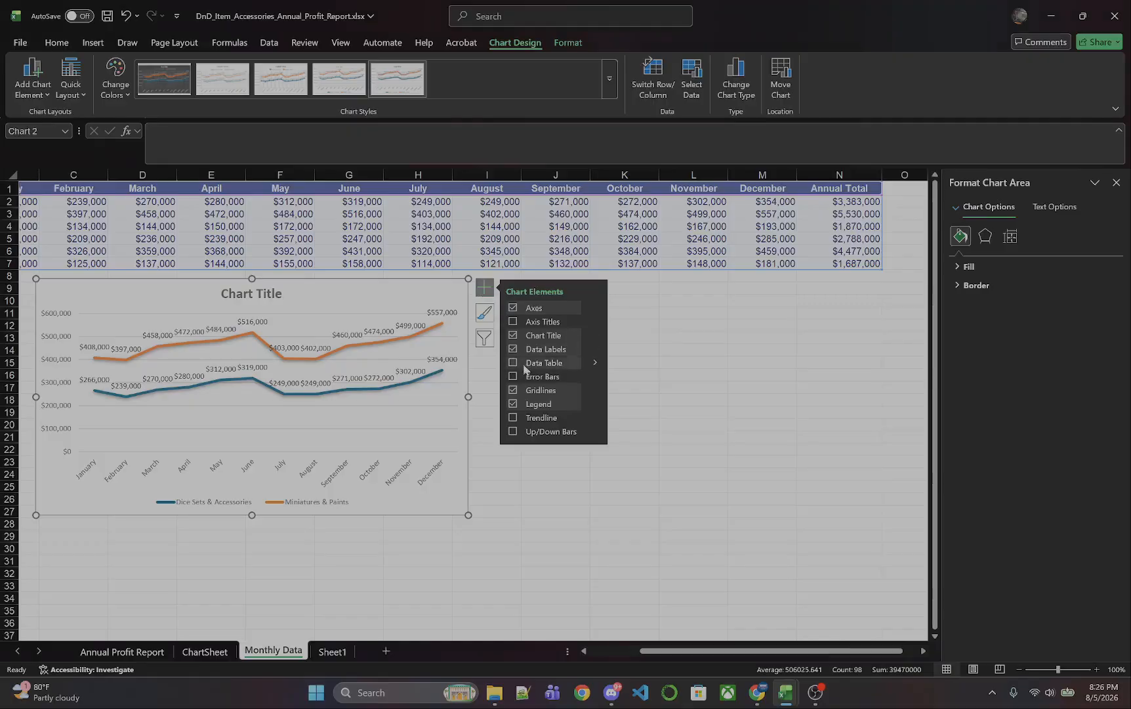
click(513, 404)
click(513, 404)
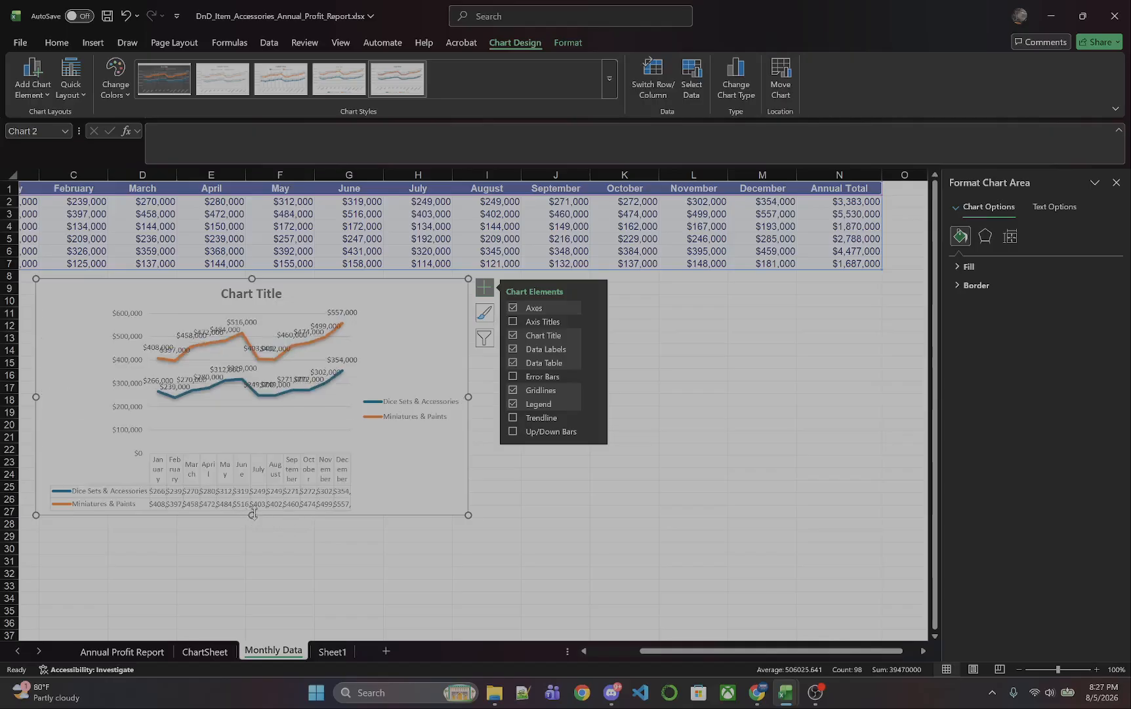
Step: Enlarge the line chart so its lower corner reaches about the right edge of column J in row 33
drag(253, 515, 260, 576)
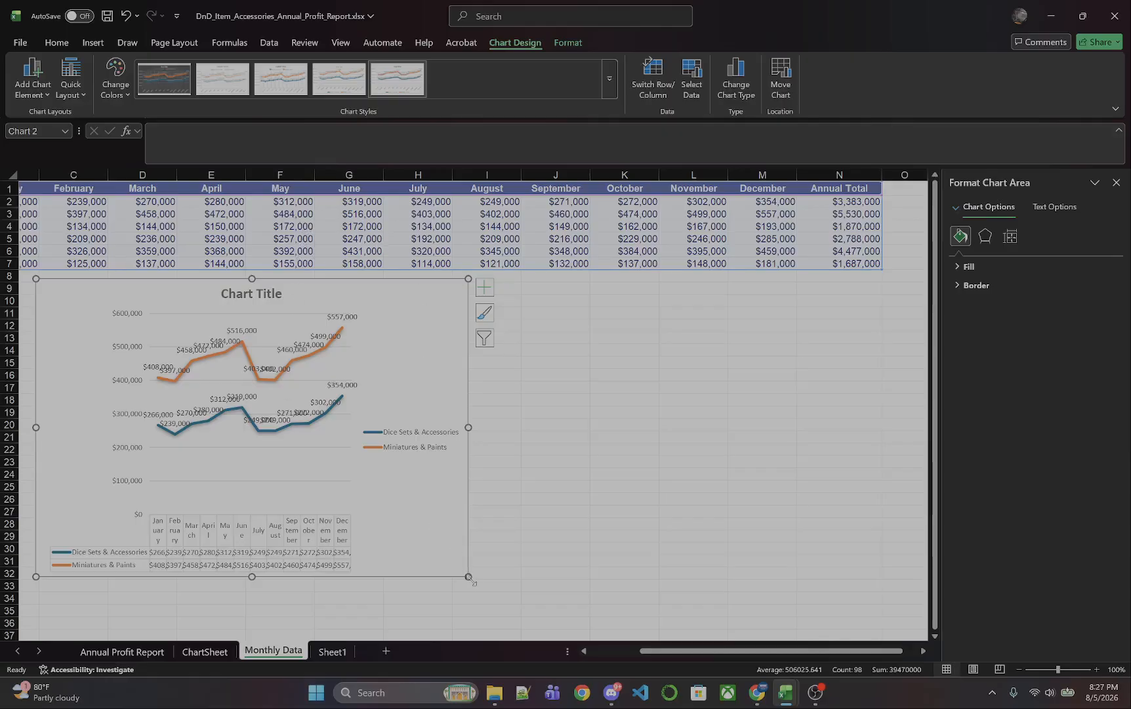
drag(470, 582, 532, 598)
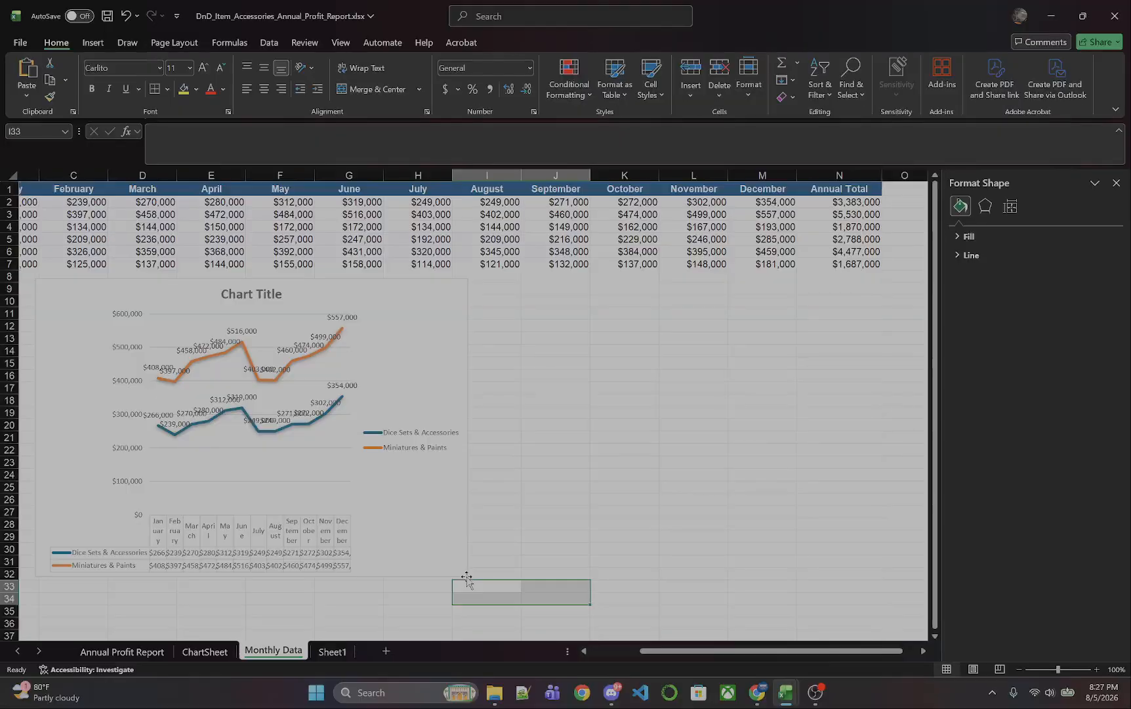
click(463, 575)
drag(463, 575, 595, 585)
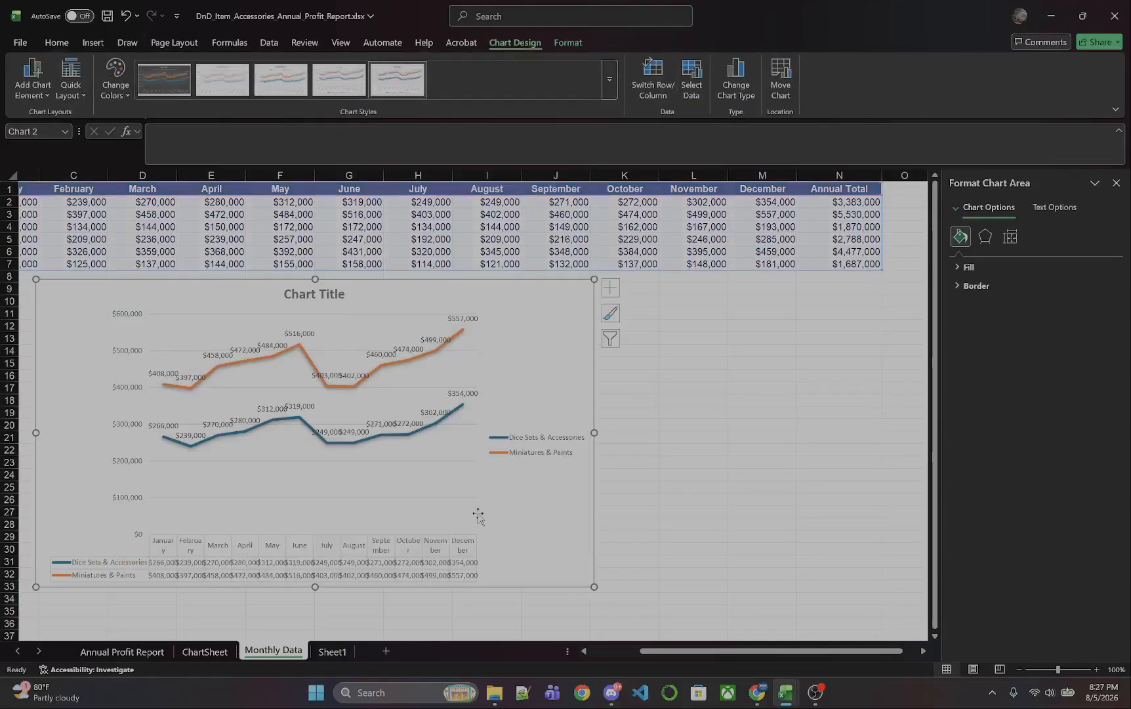
Step: Try to move the plot area and its data table up and to the right within the chart, and undo the move
click(377, 551)
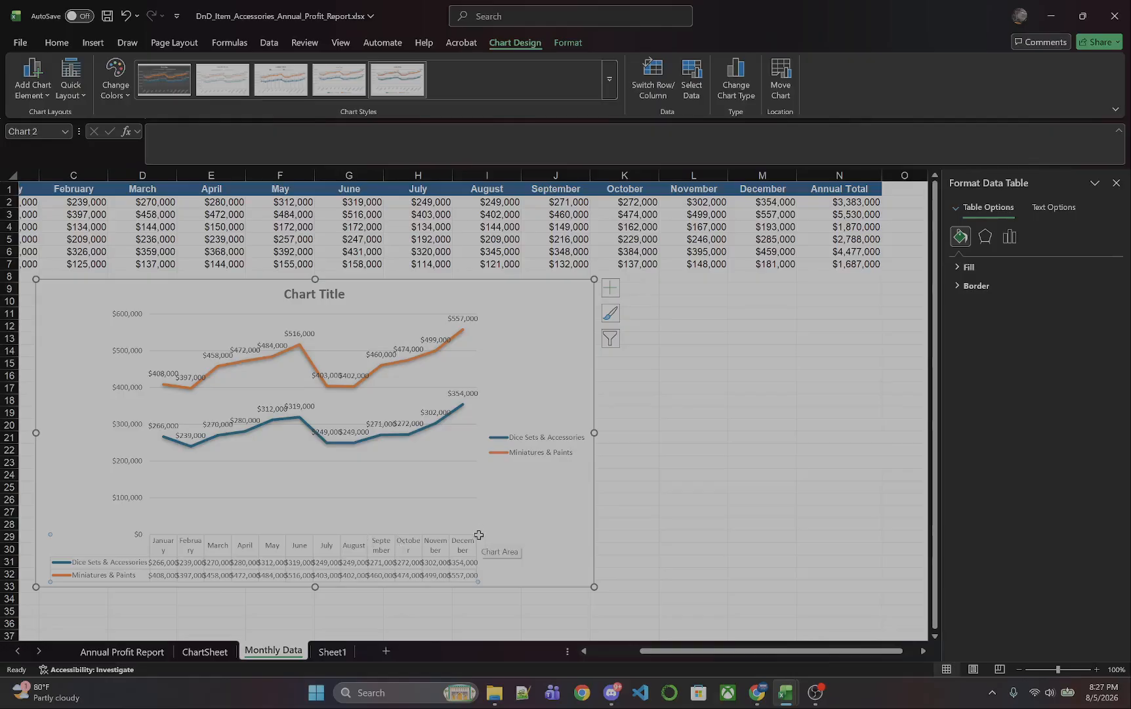
drag(472, 531, 525, 516)
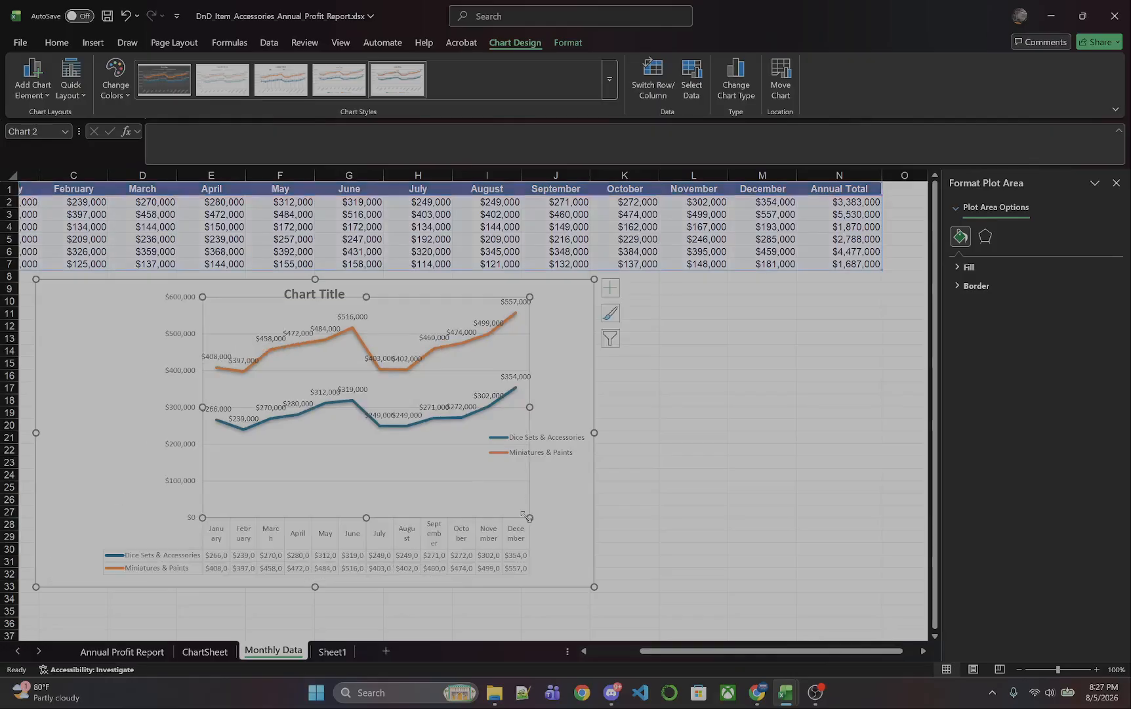
click(127, 16)
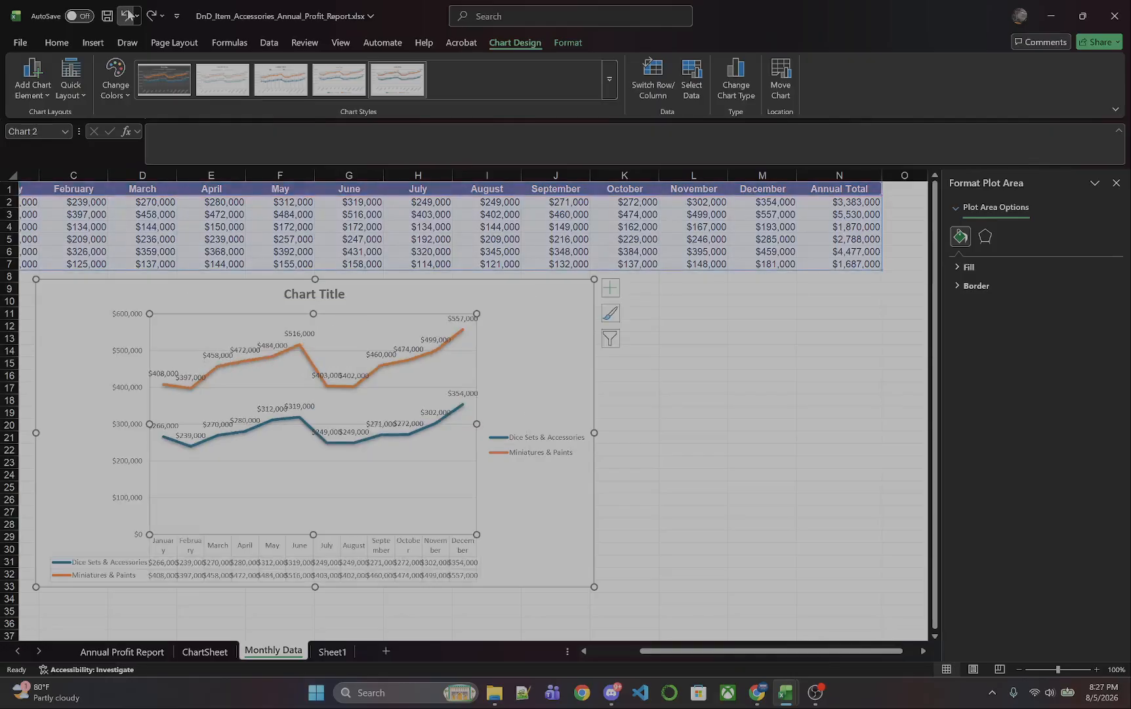
Step: Add a trendline based on the Dice Sets & Accessories series to the line chart, and remove it again
click(610, 292)
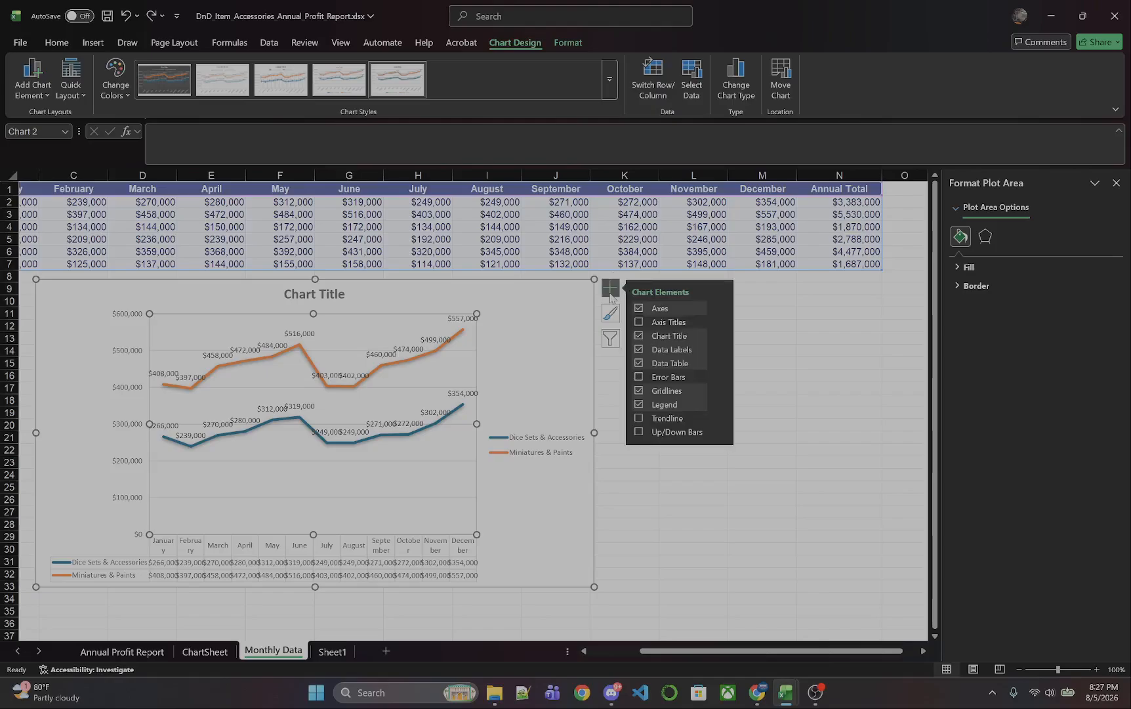
click(639, 418)
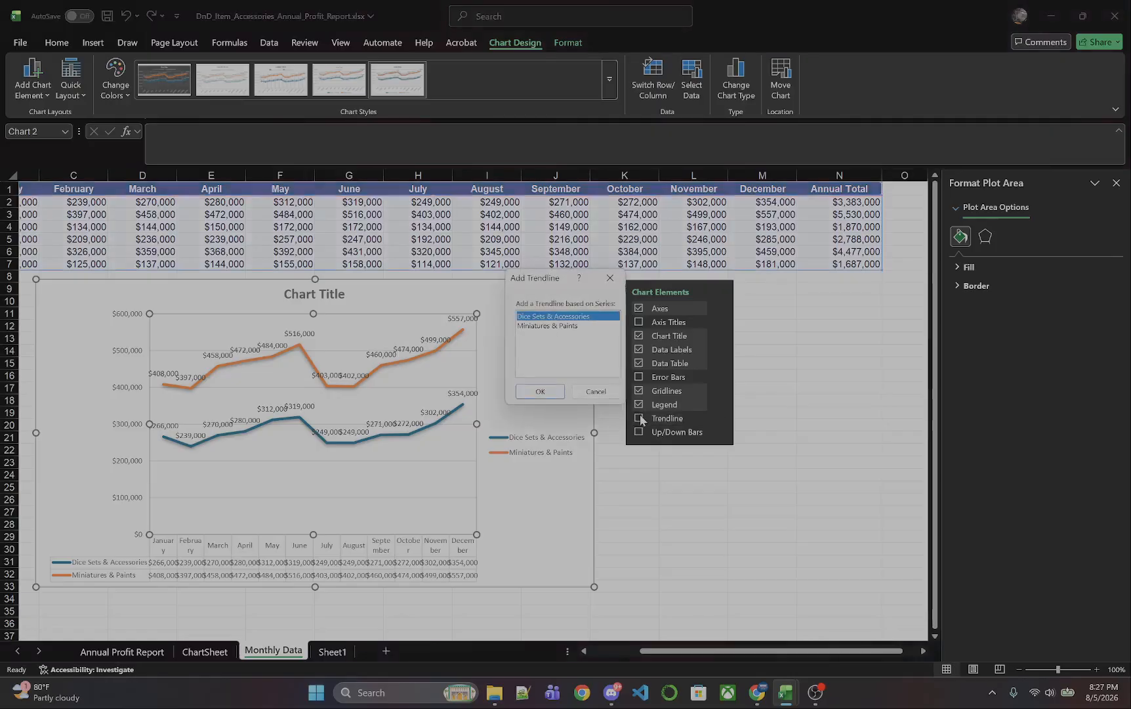
click(536, 393)
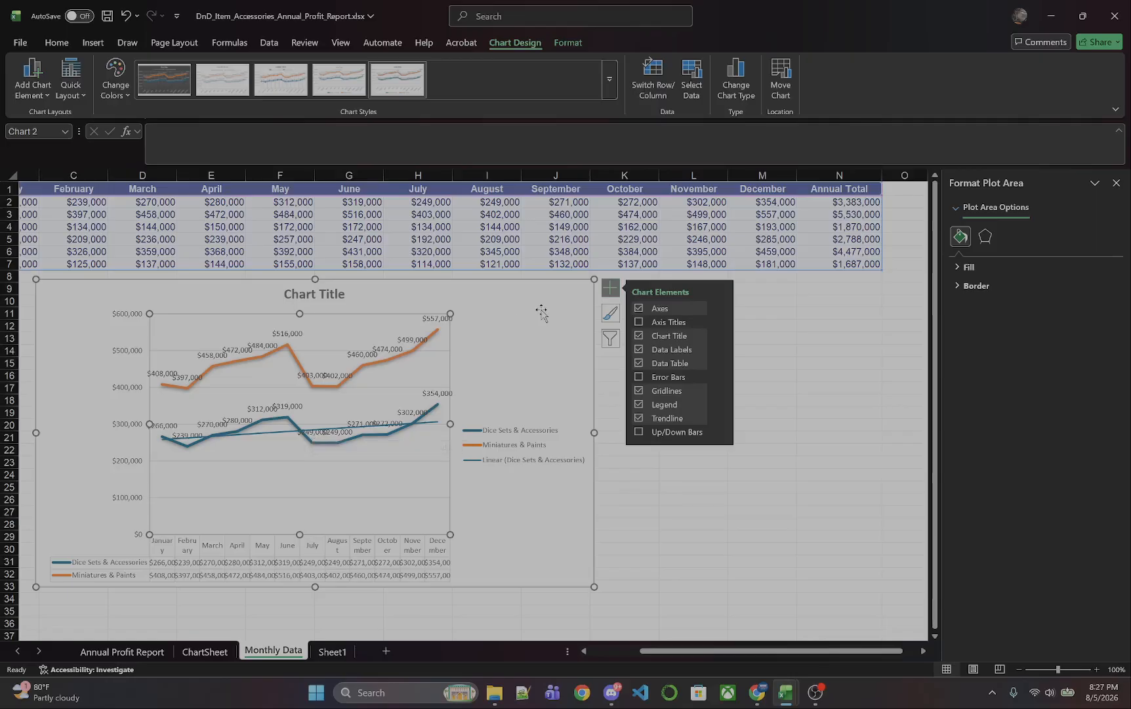
click(639, 419)
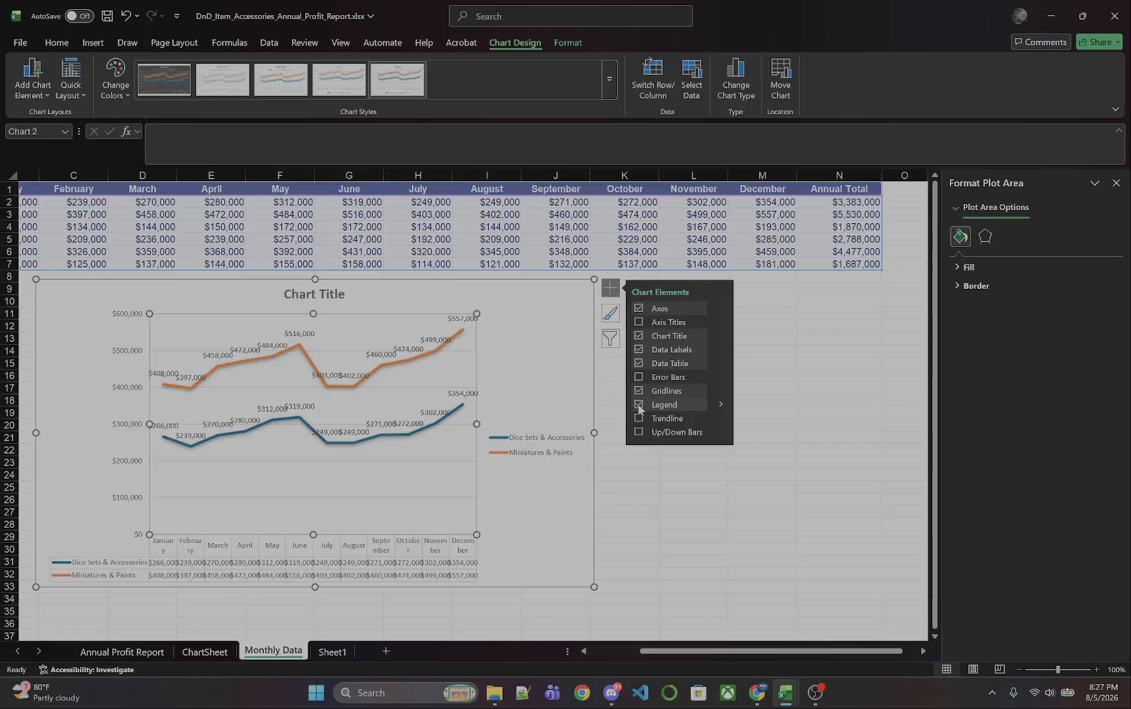
Step: Remove the data table from the line chart and select the Category header in cell A1
click(639, 364)
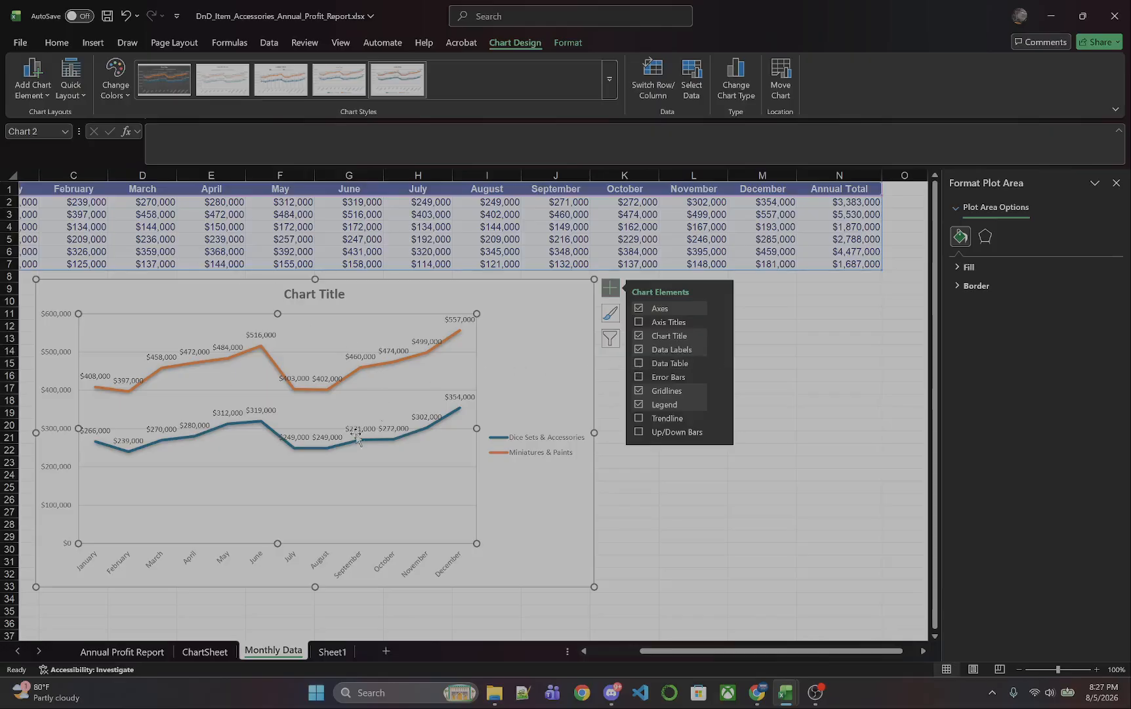
click(681, 585)
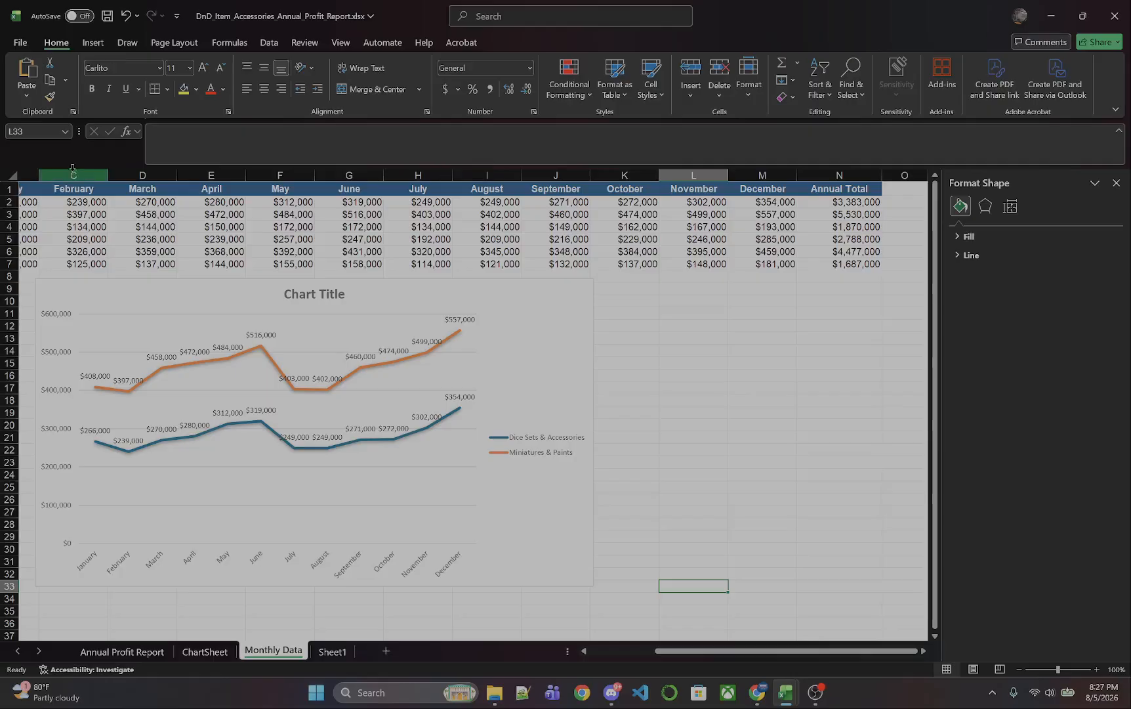
click(24, 188)
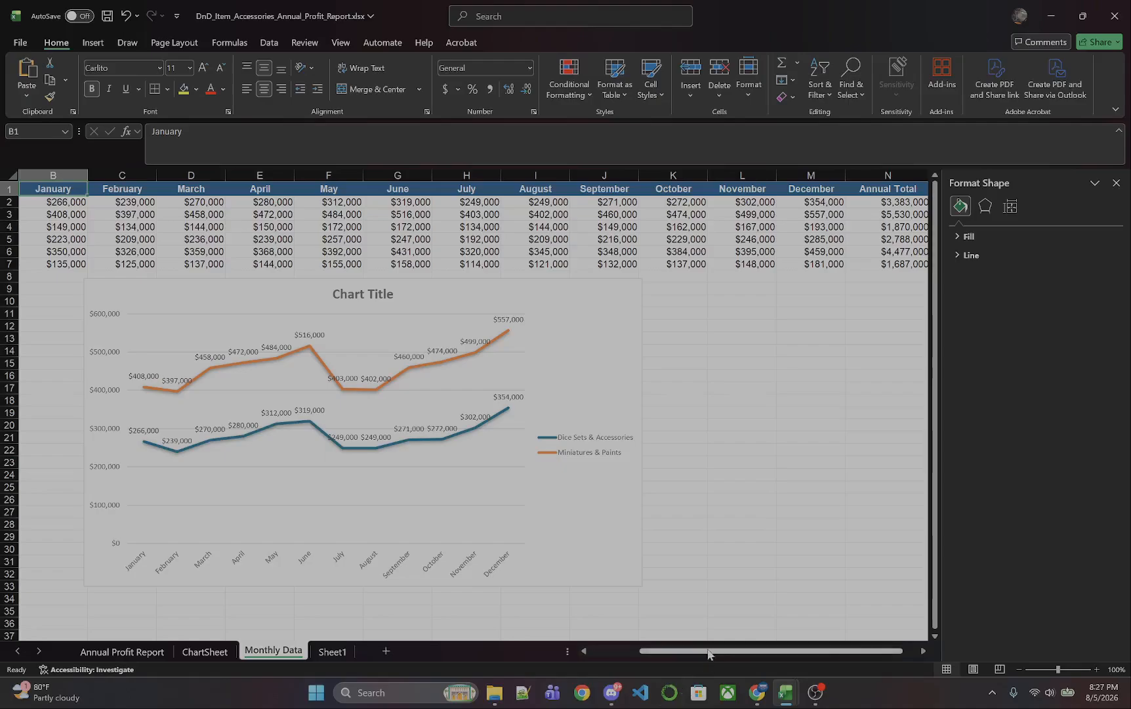
drag(710, 652, 656, 650)
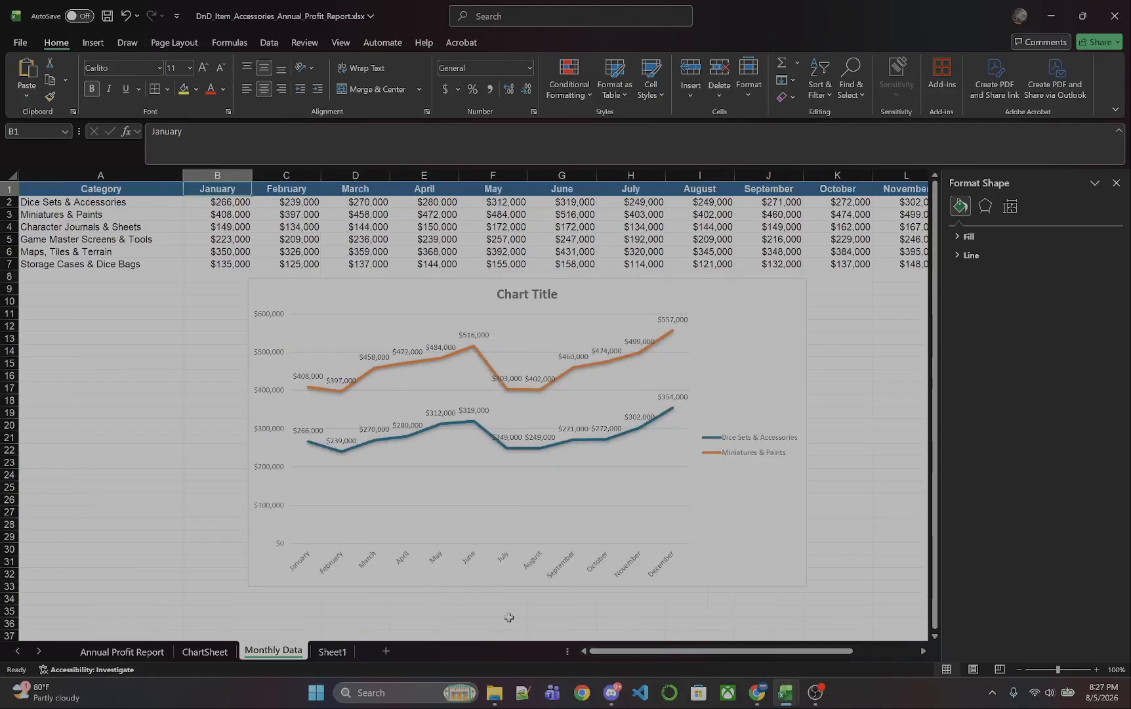
click(140, 190)
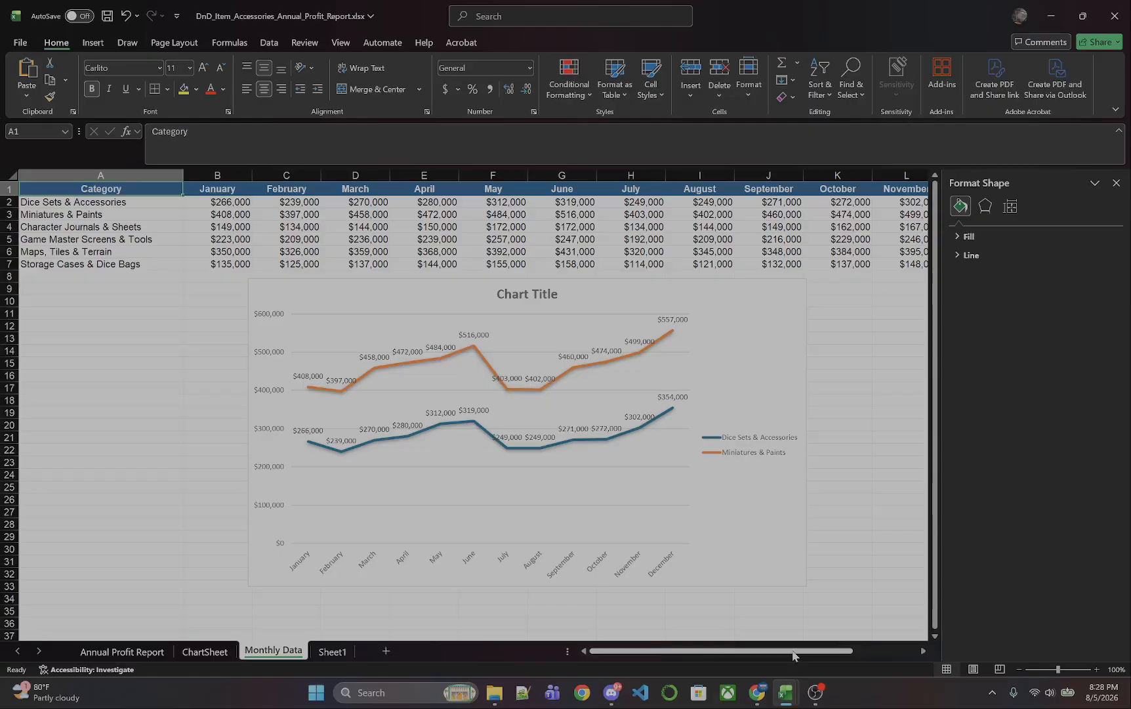
Step: Copy the line chart from Monthly Data to Sheet1 and shrink the copy so its lower corner reaches about column I, row 18
drag(795, 651, 860, 651)
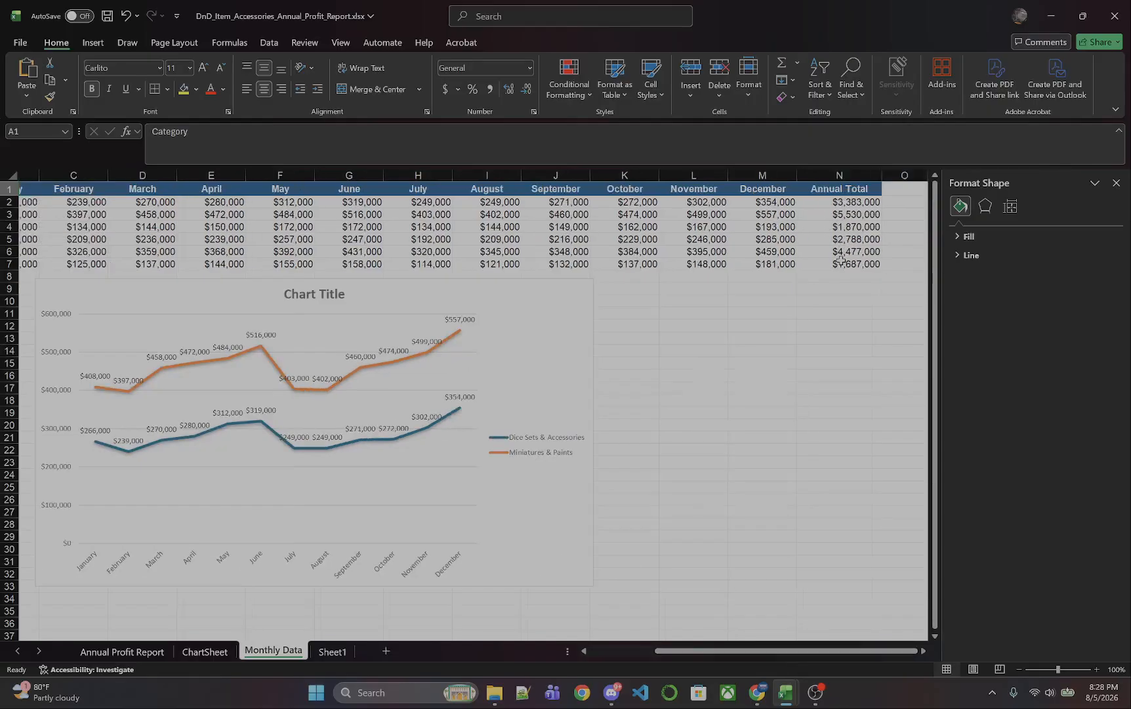
shift+click(840, 262)
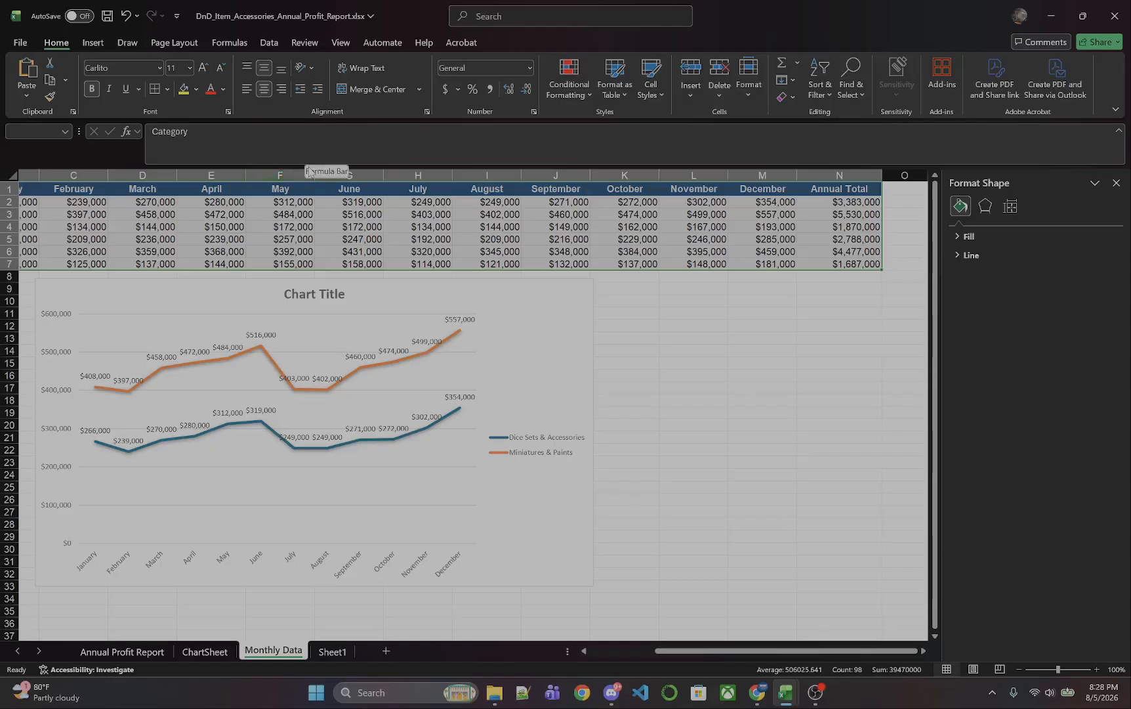
click(288, 326)
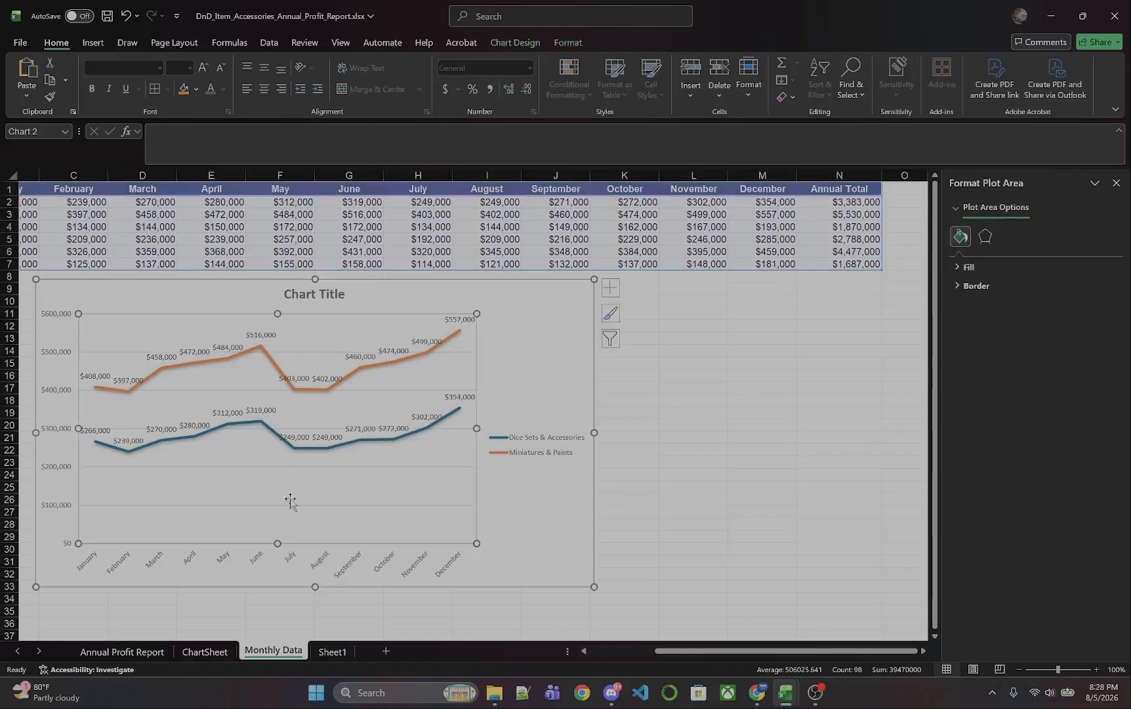
click(334, 651)
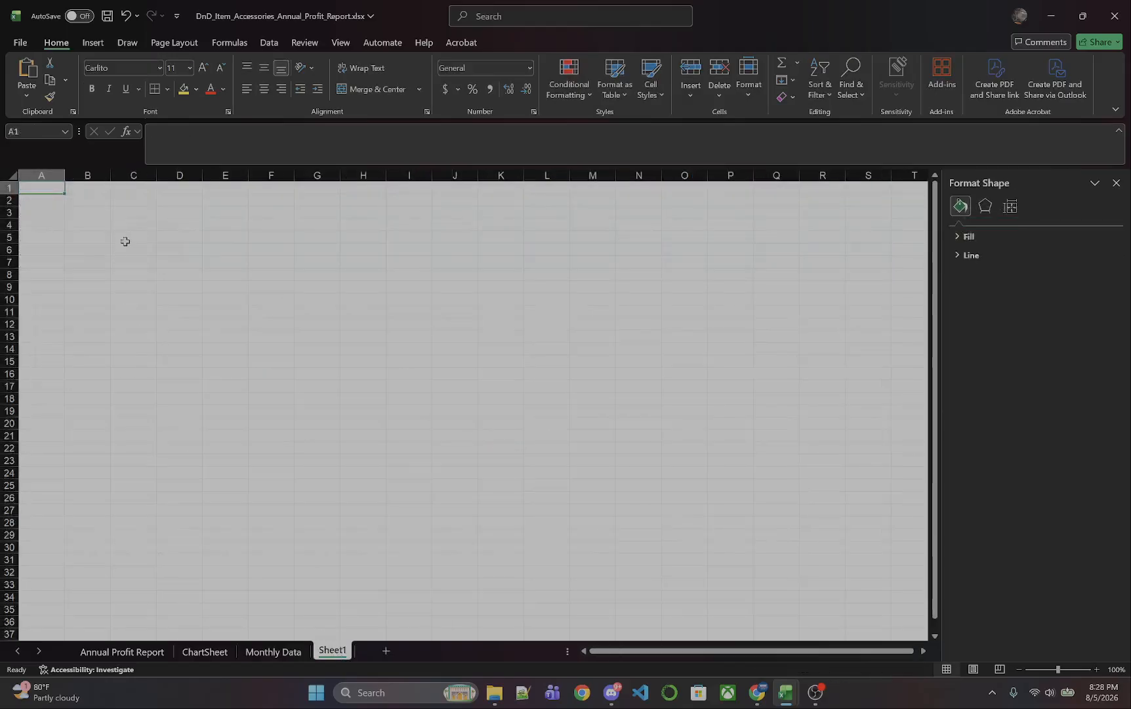
key(ctrl+v)
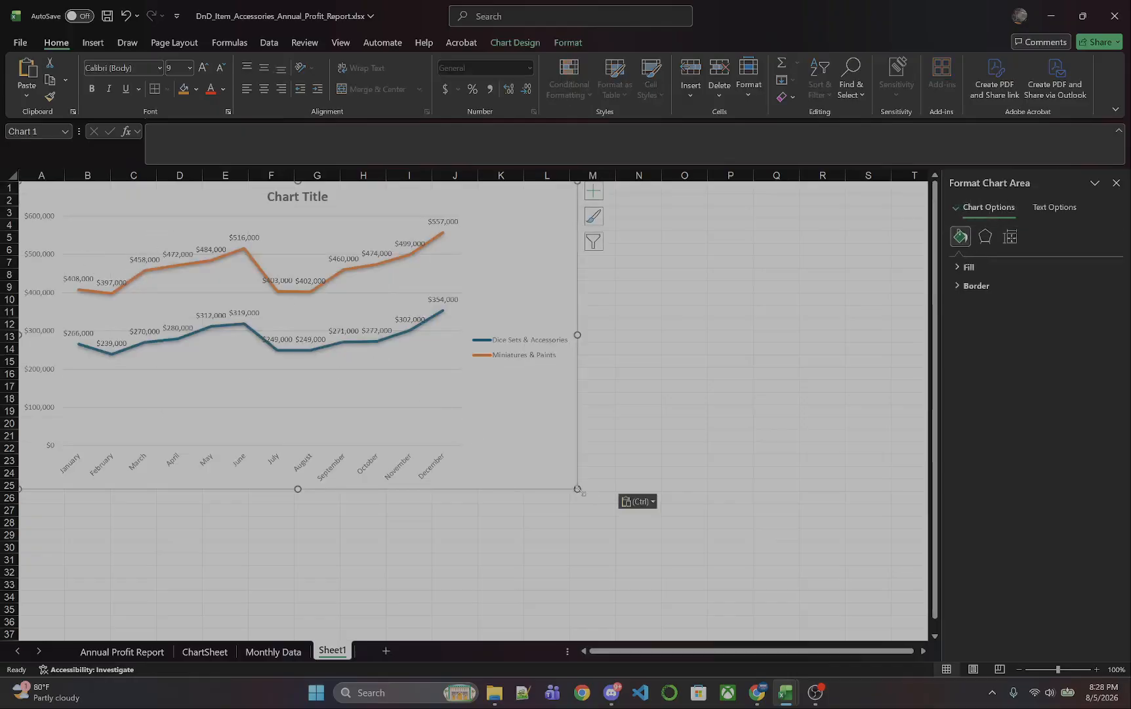
drag(577, 489, 417, 403)
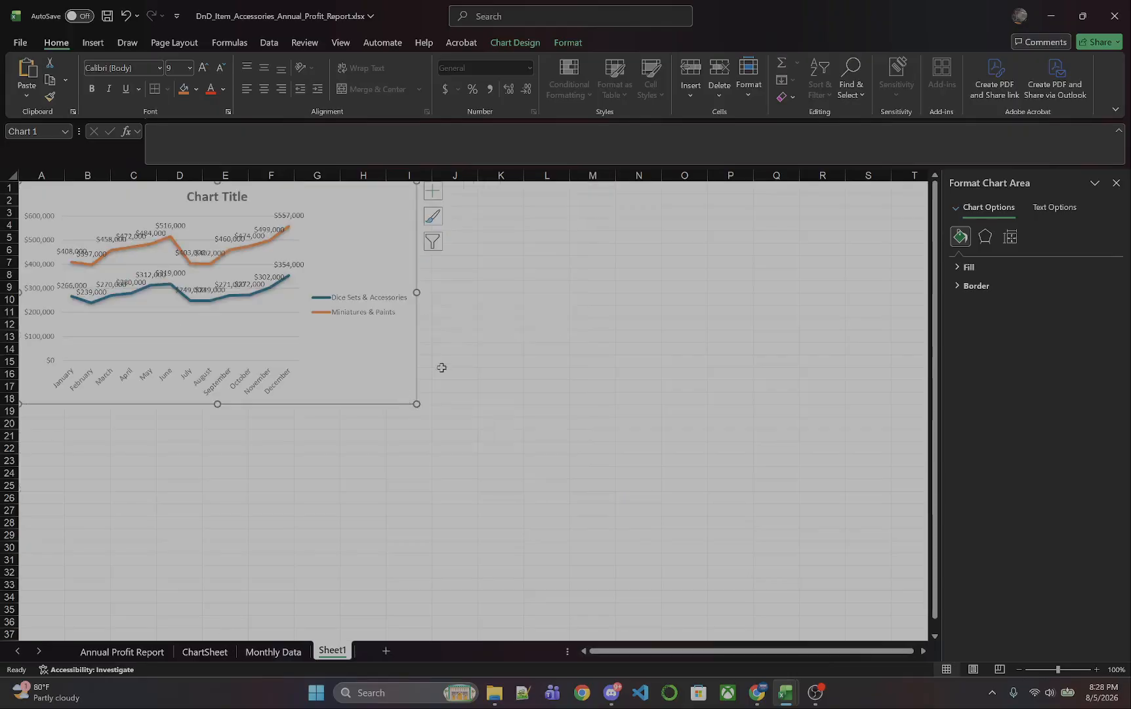
Step: Return to Monthly Data and select the whole data table from Category through Annual Total, A1:N7
click(269, 650)
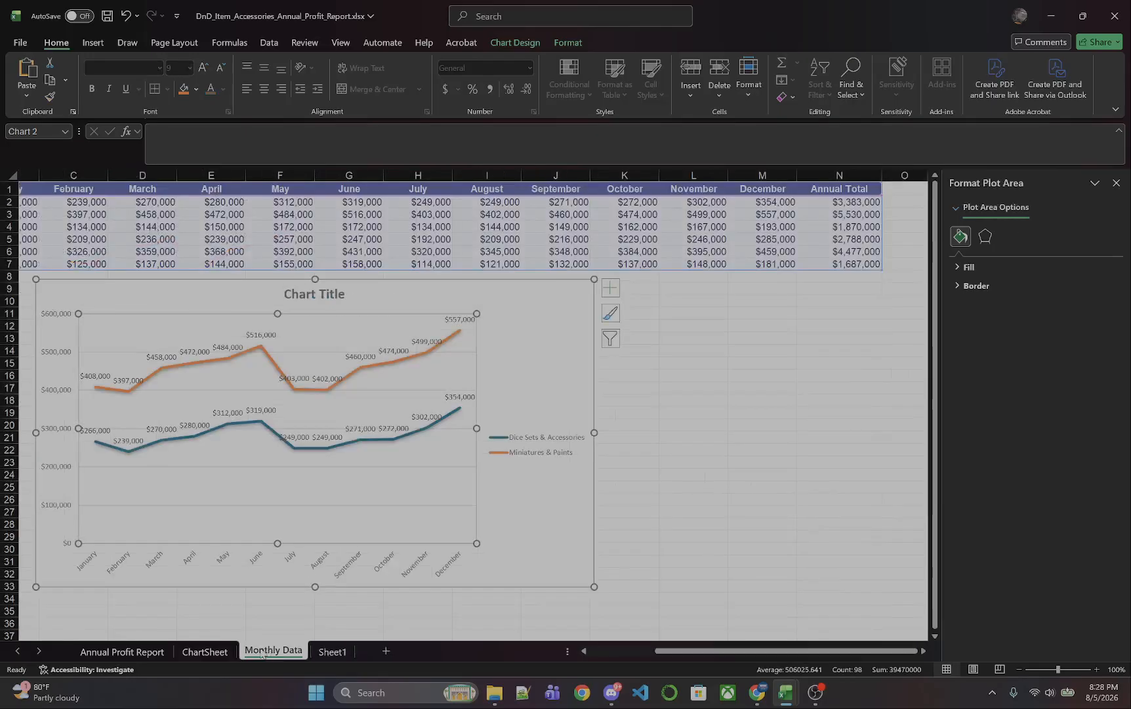
click(171, 228)
drag(677, 651, 486, 654)
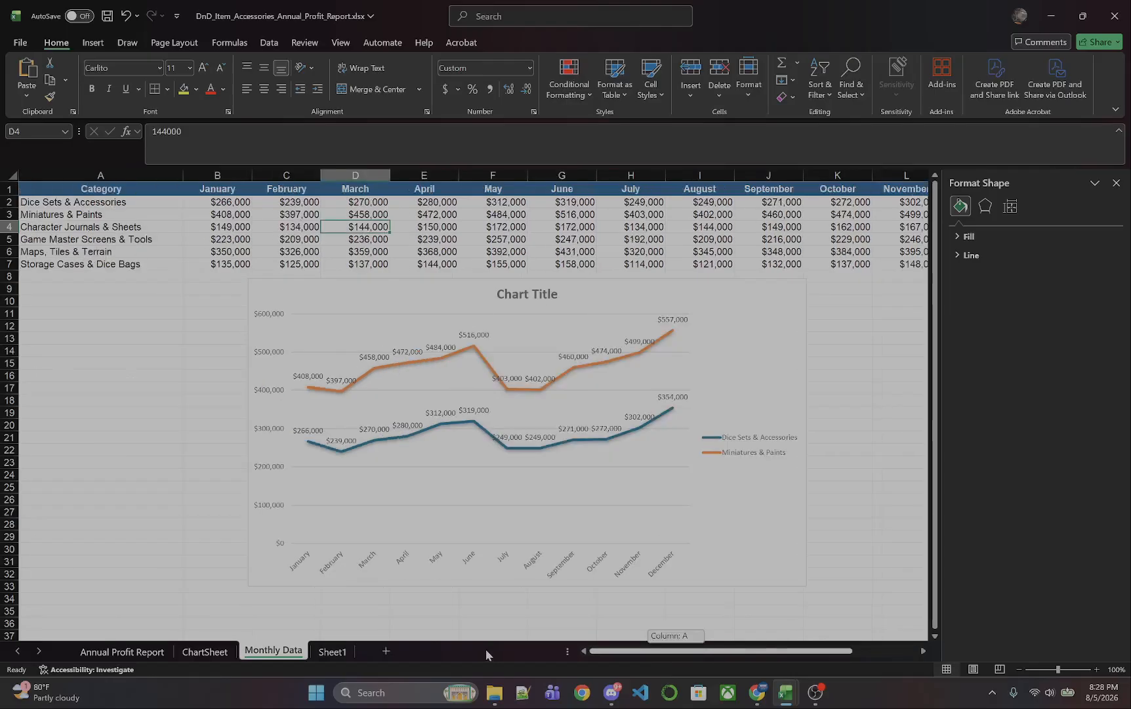
click(143, 188)
drag(614, 653, 714, 658)
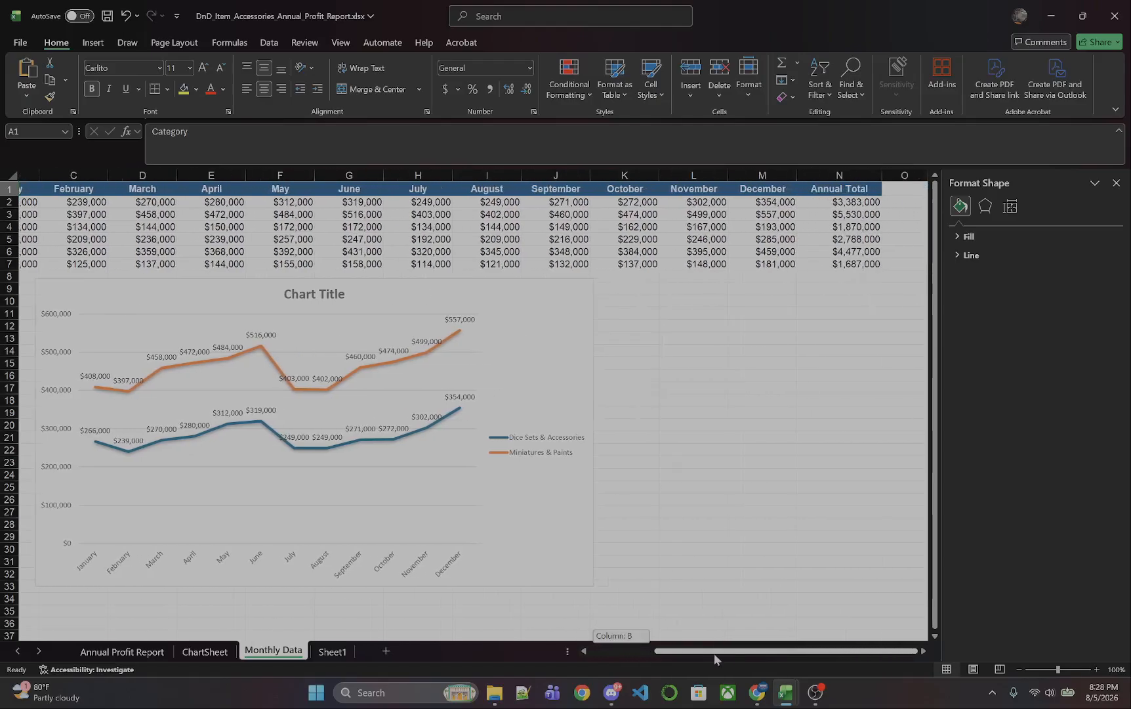
click(859, 265)
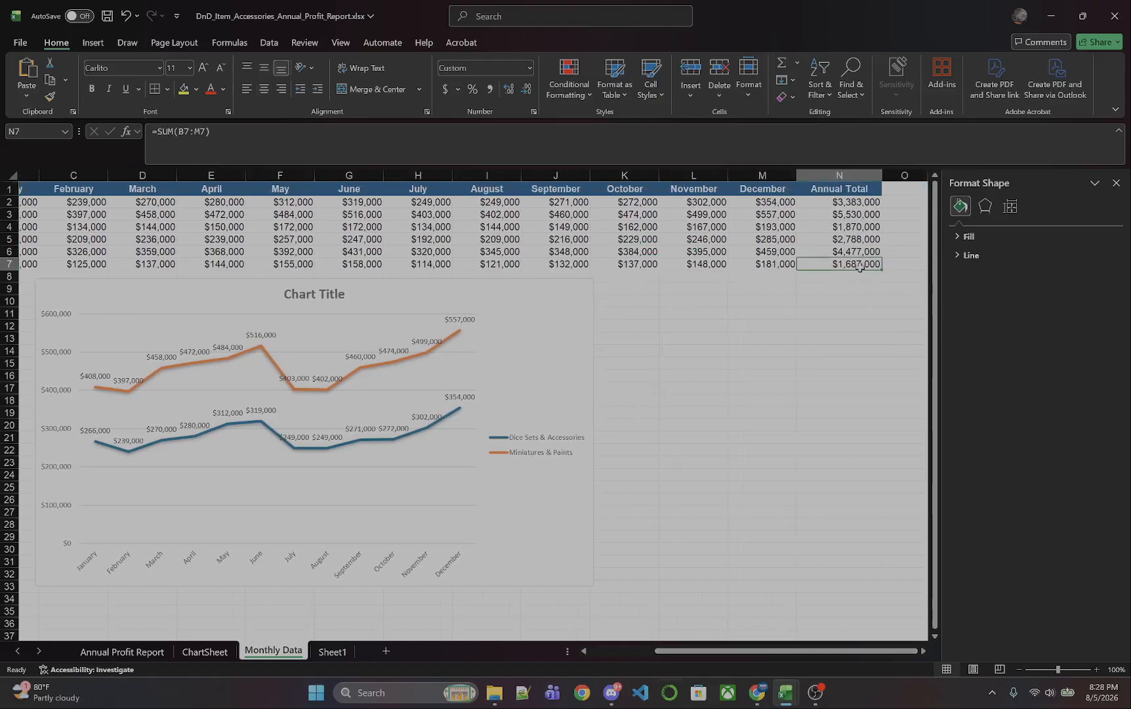
drag(674, 653, 608, 653)
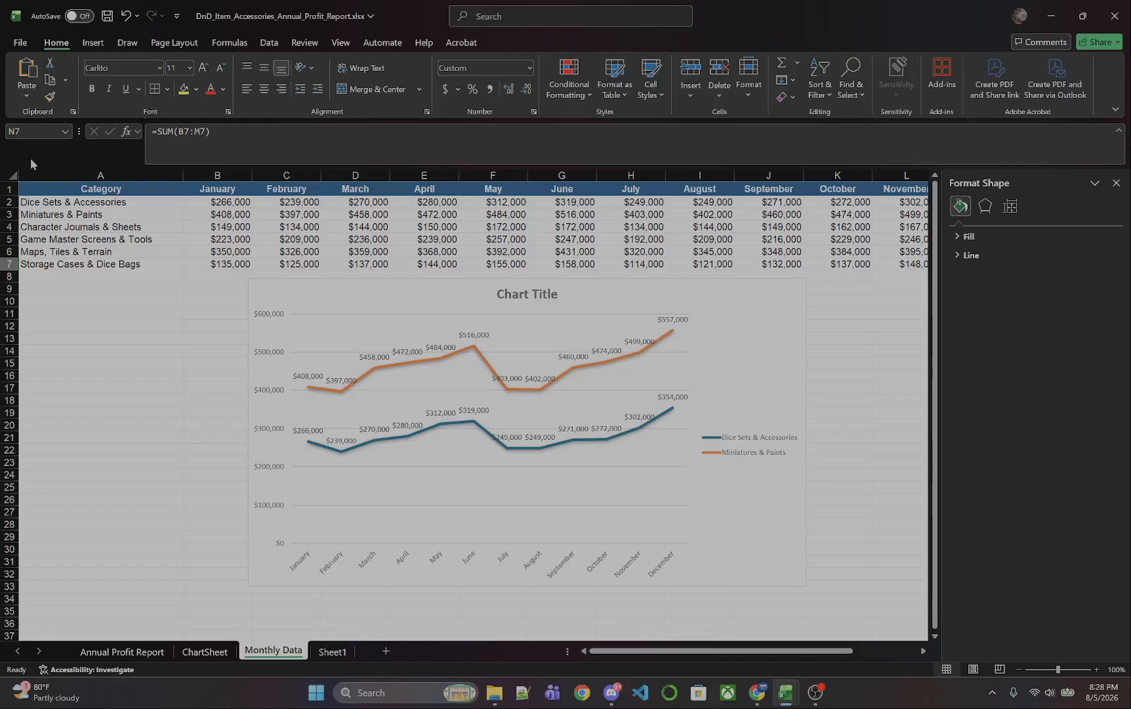
key(ctrl+a)
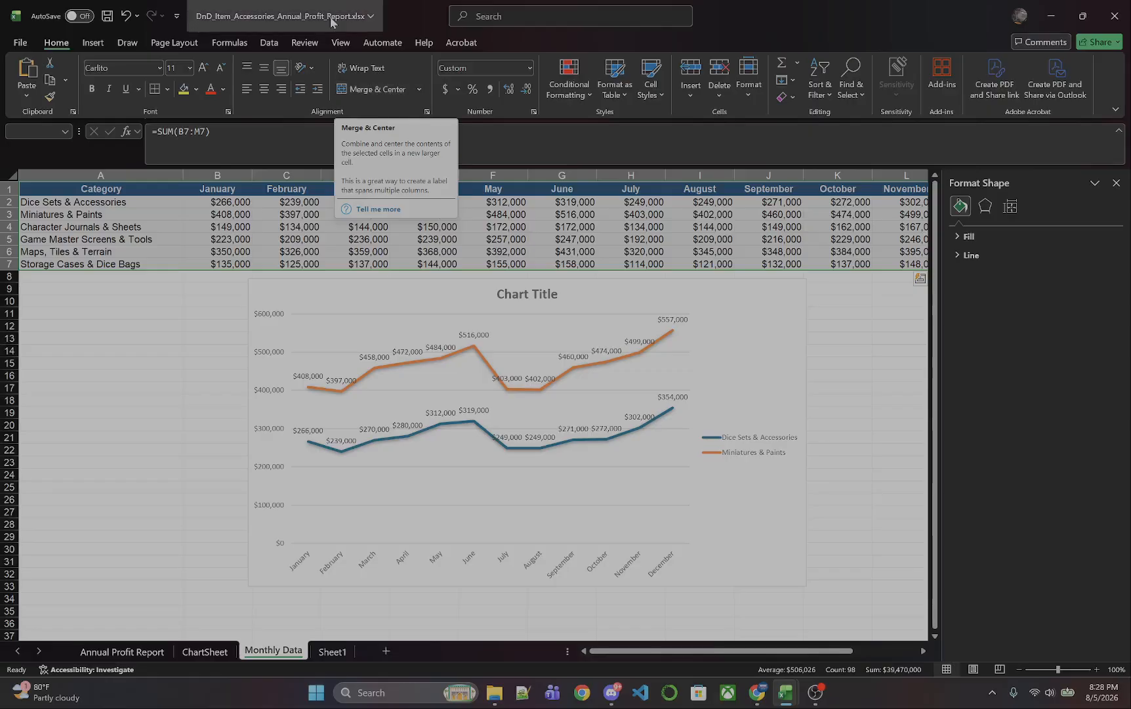
Step: Browse all chart types for the selected data, previewing Line, Column, Pie, Bar, Histogram and Box & Whisker
click(93, 48)
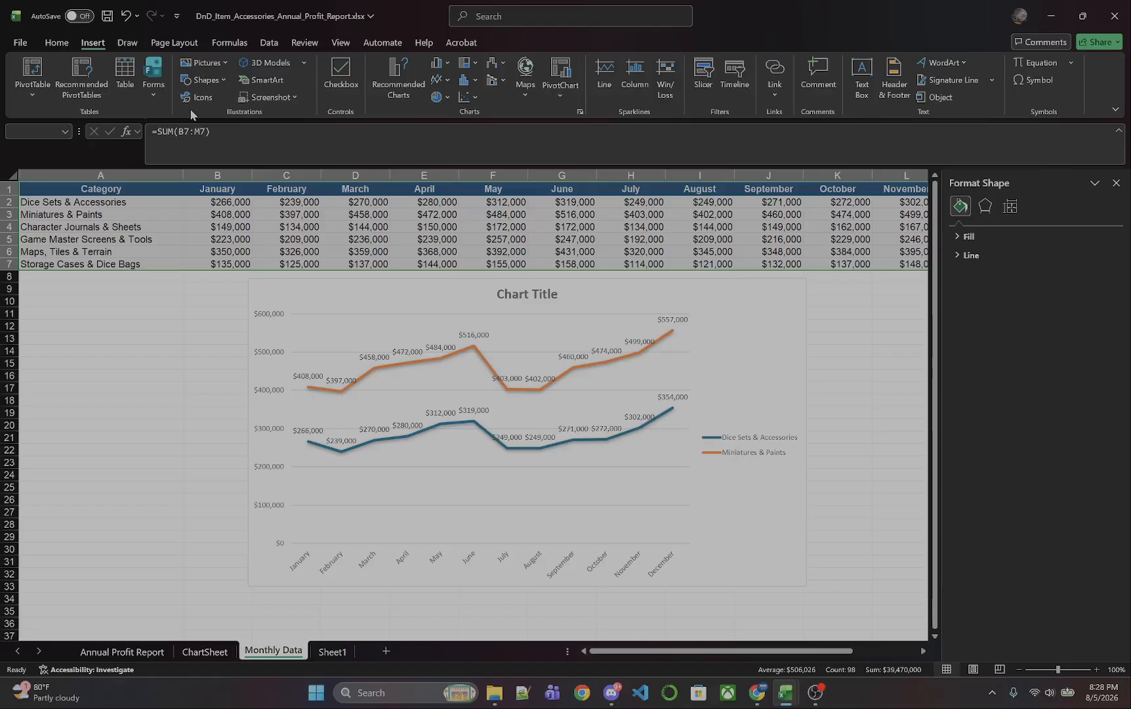
click(400, 84)
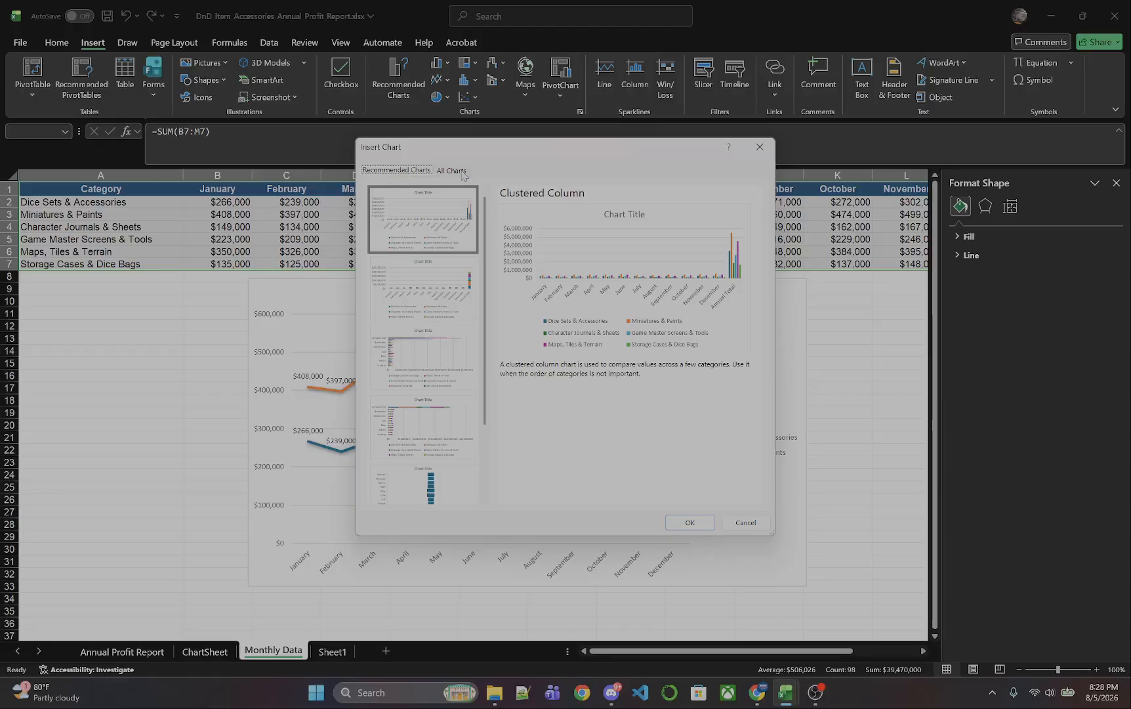
click(462, 172)
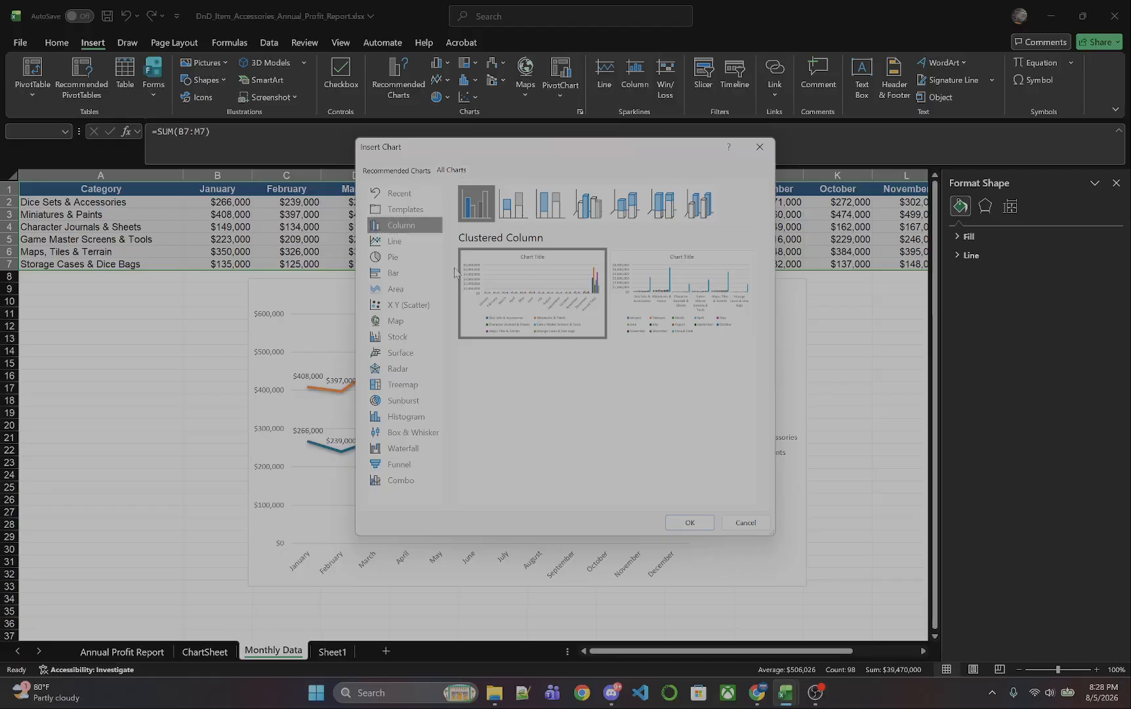
click(426, 243)
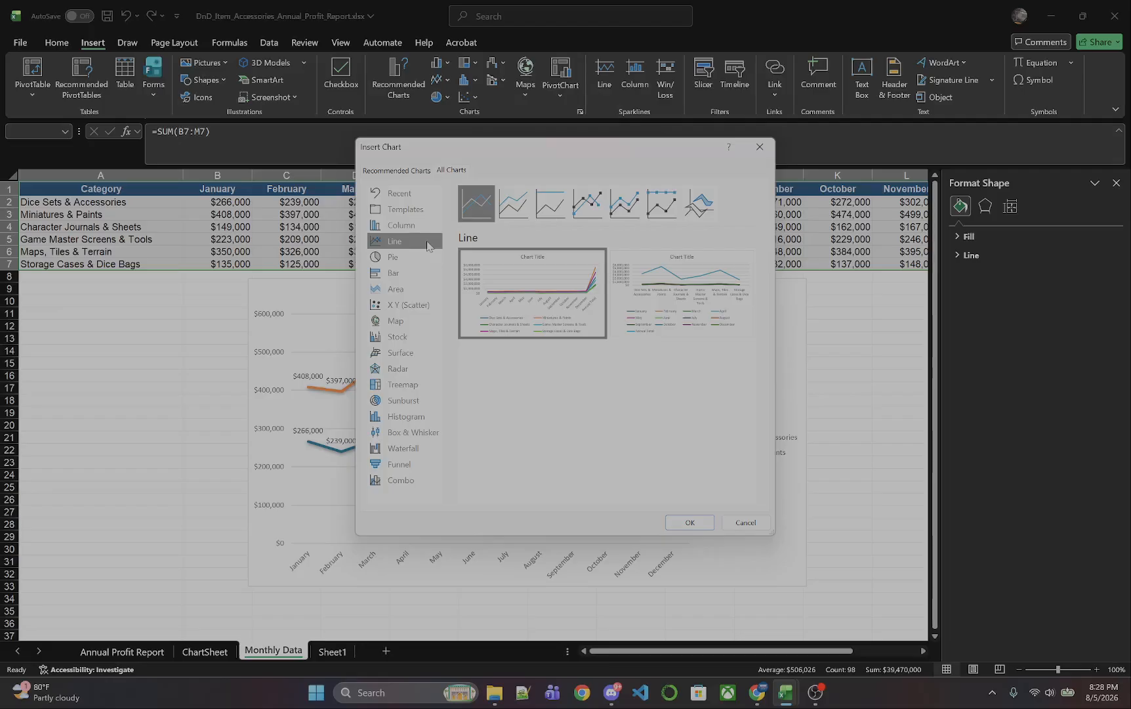
click(414, 227)
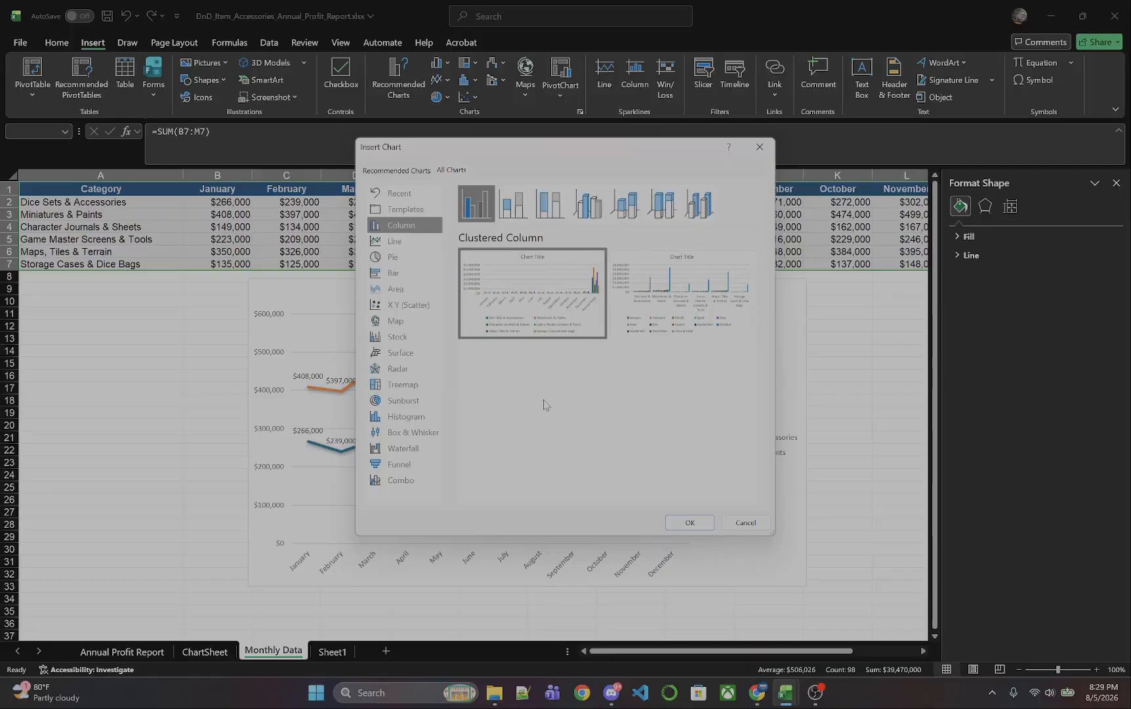
click(410, 260)
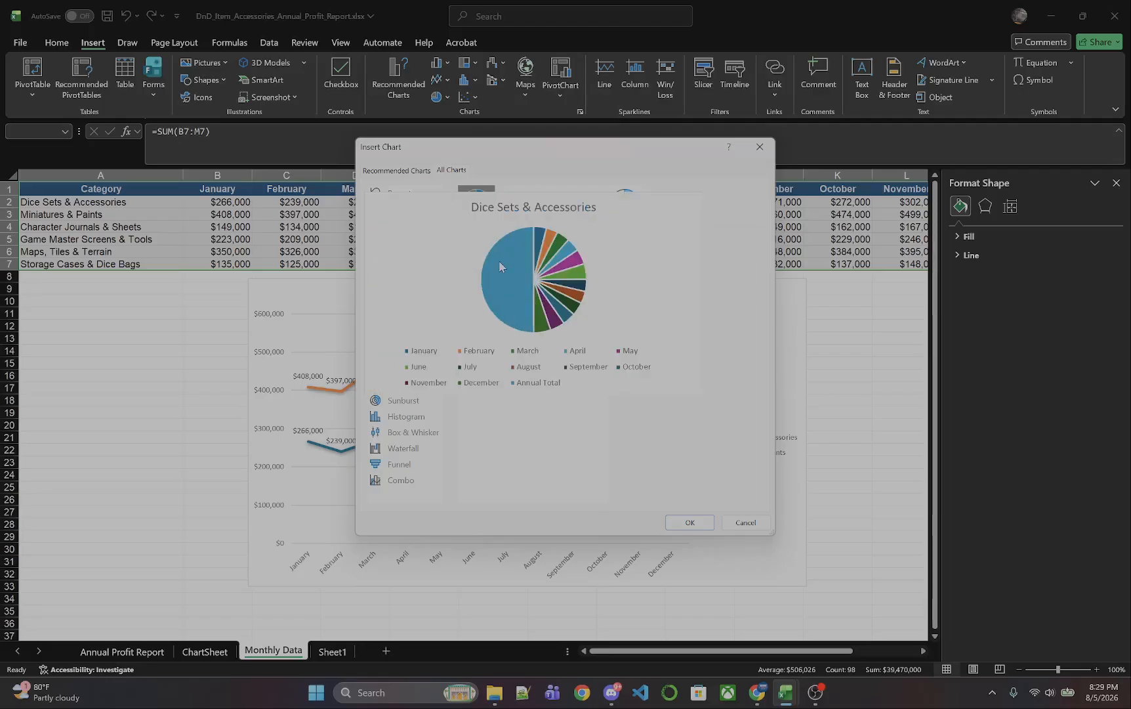
mouse_move(523, 302)
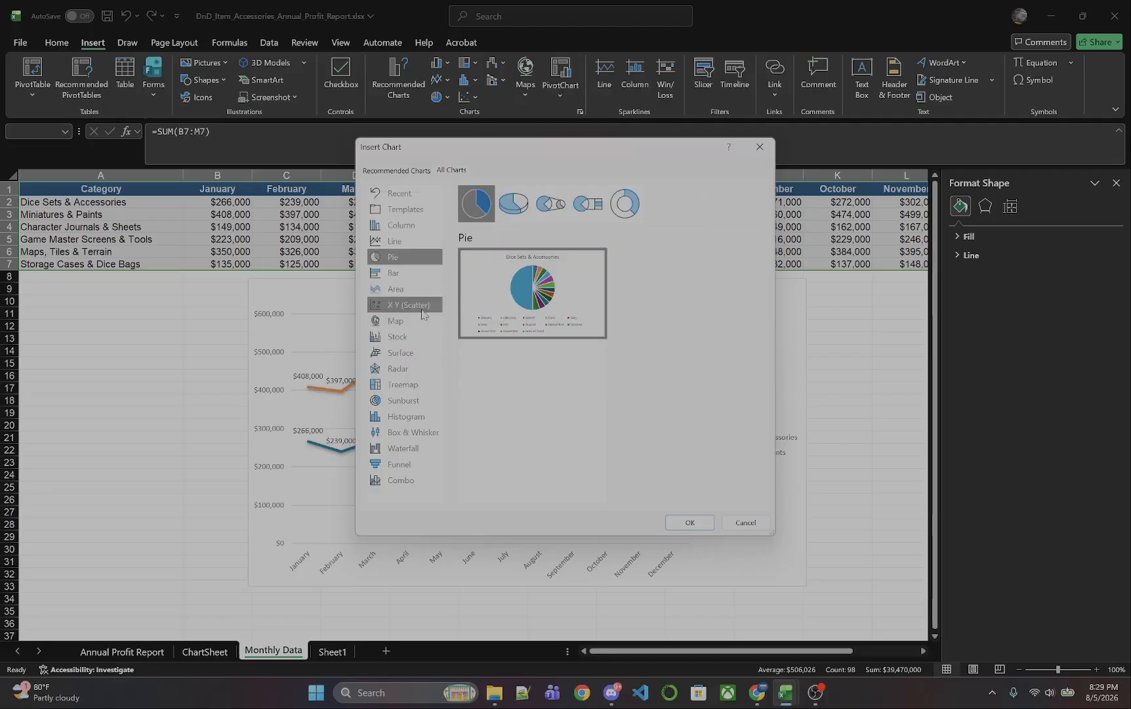
click(413, 278)
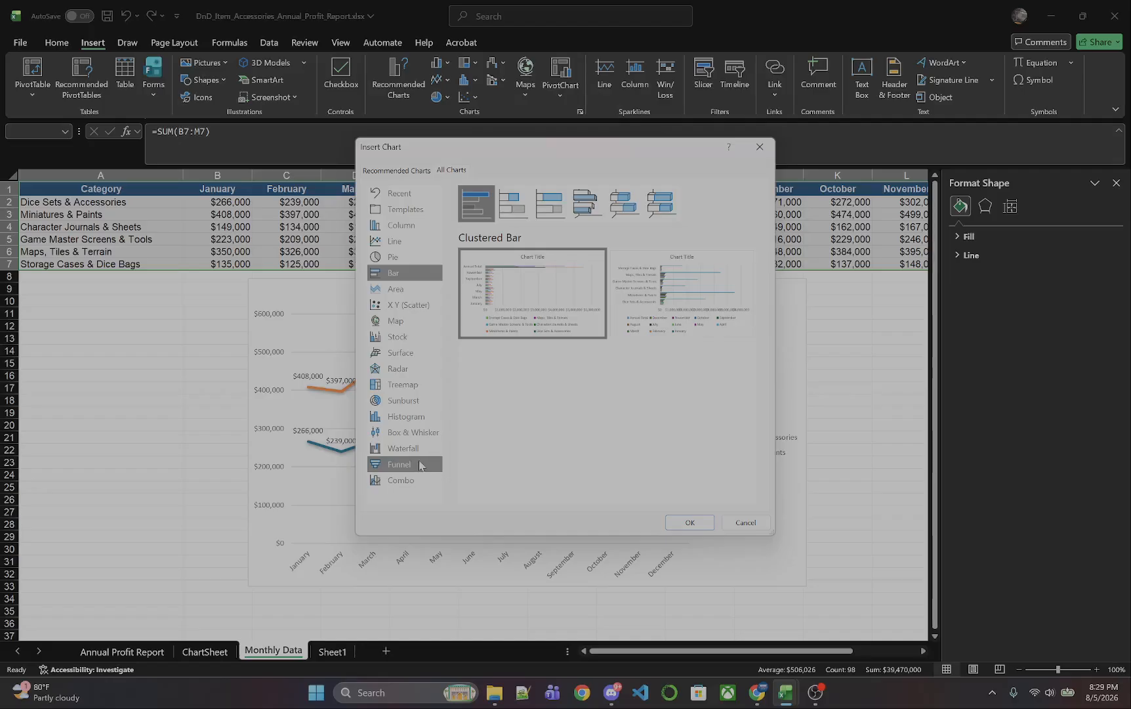
click(402, 413)
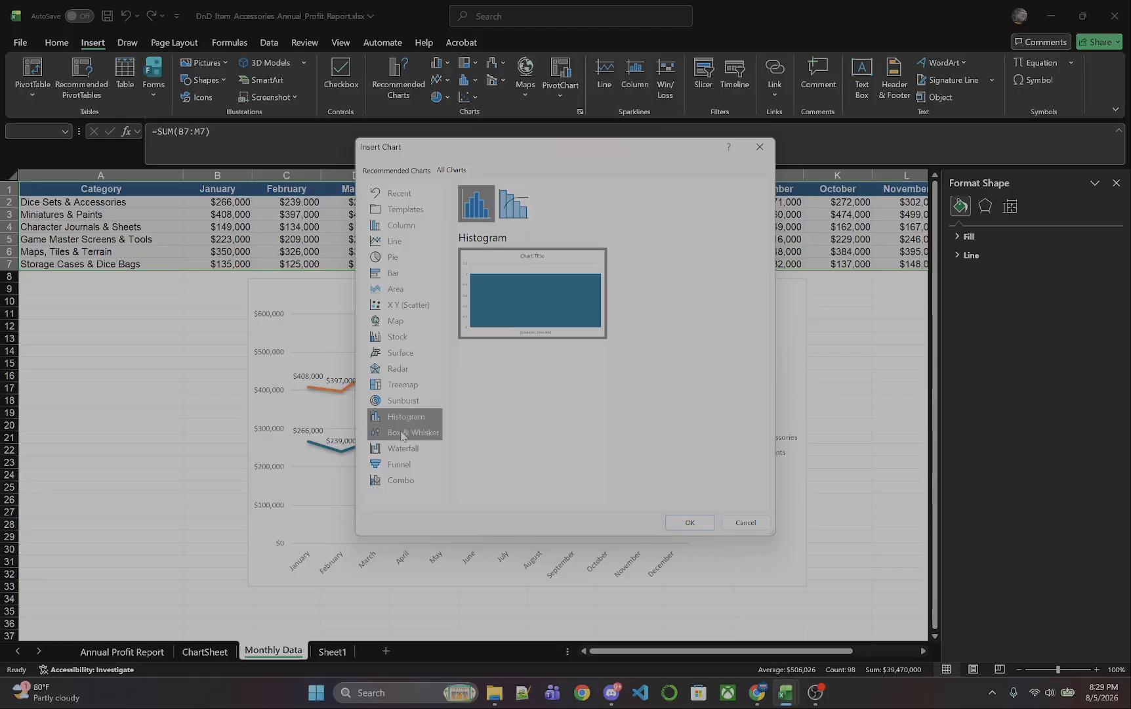
click(404, 433)
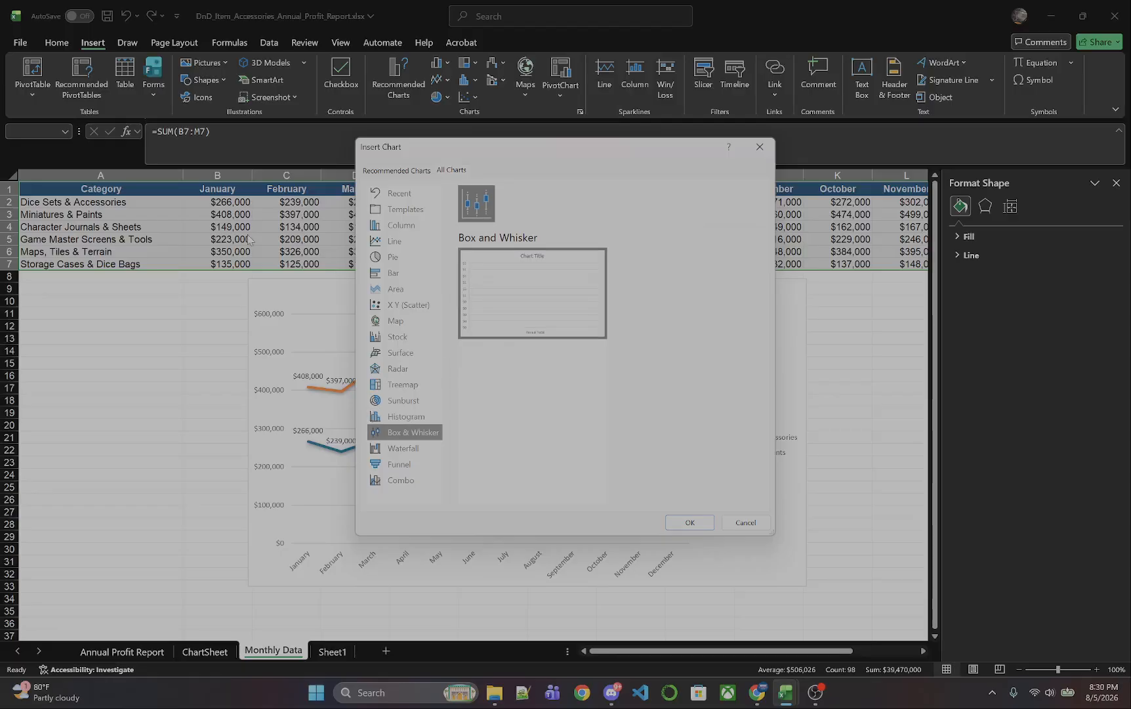
Step: Compare the pie subtypes, including 3-D Pie, Pie of Pie and Doughnut, and insert a standard Pie chart
click(395, 262)
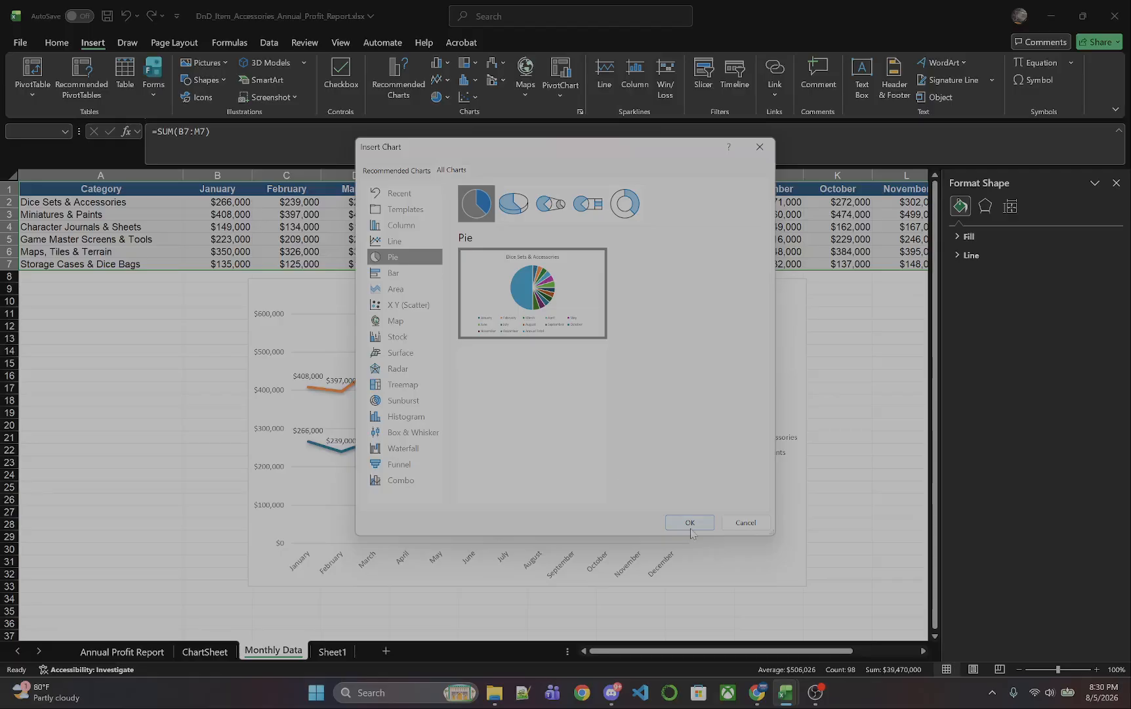
click(509, 204)
click(555, 207)
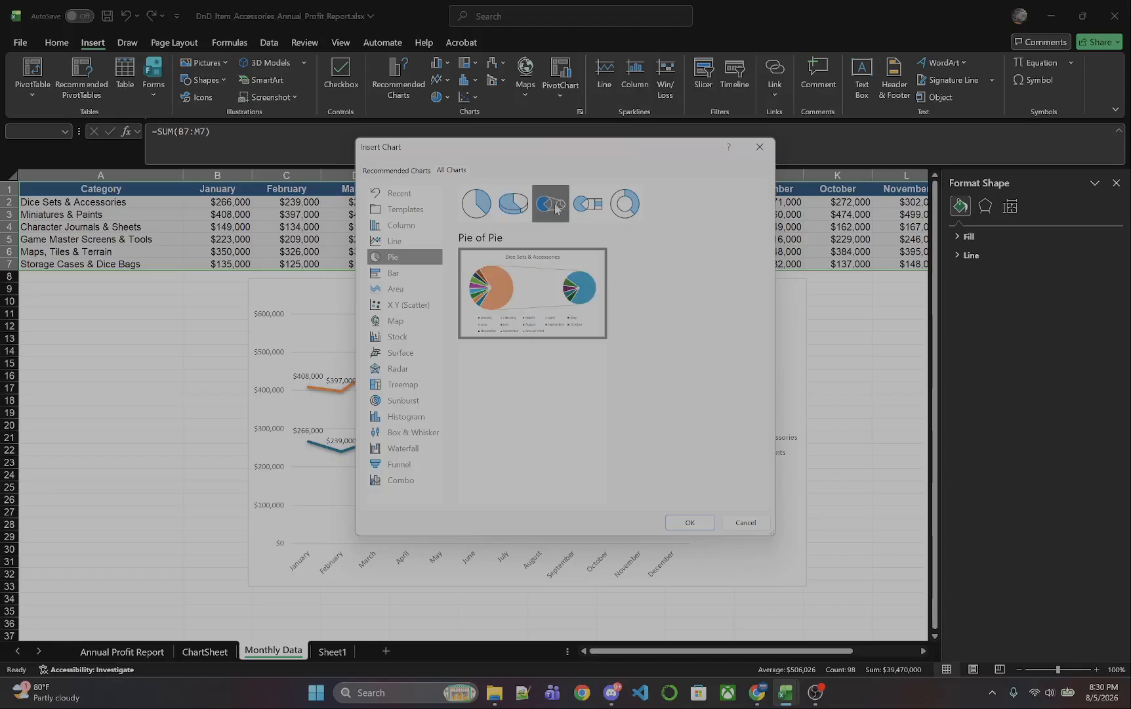
click(587, 205)
click(625, 208)
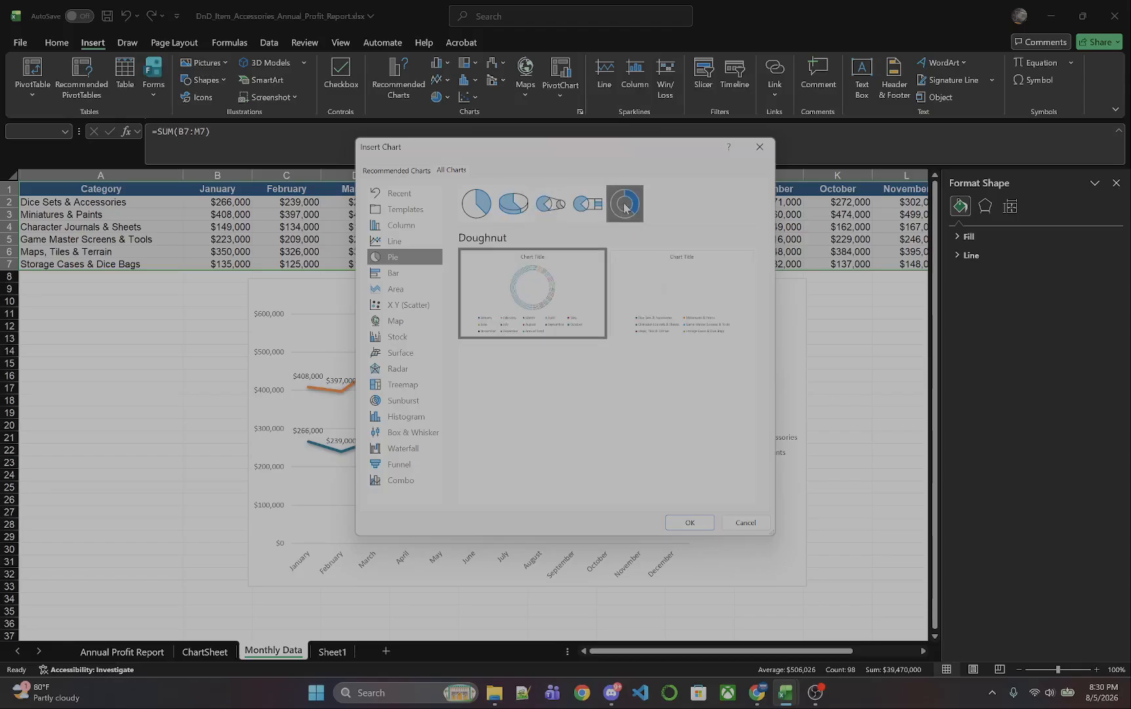
click(522, 206)
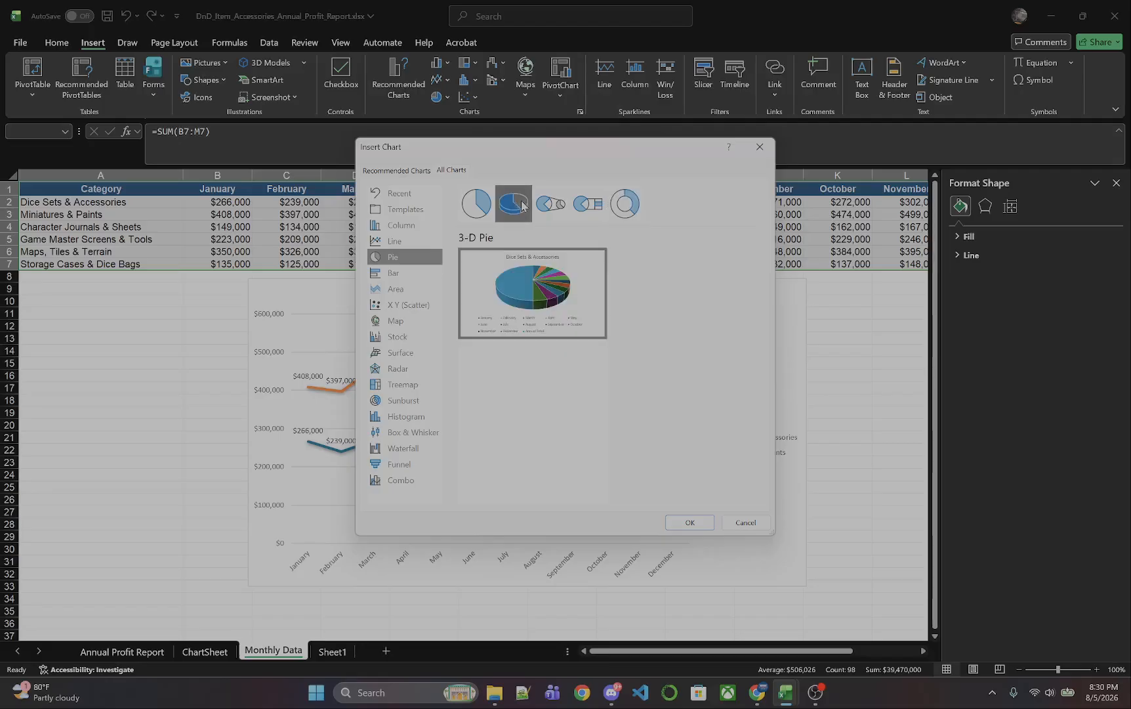
mouse_move(569, 324)
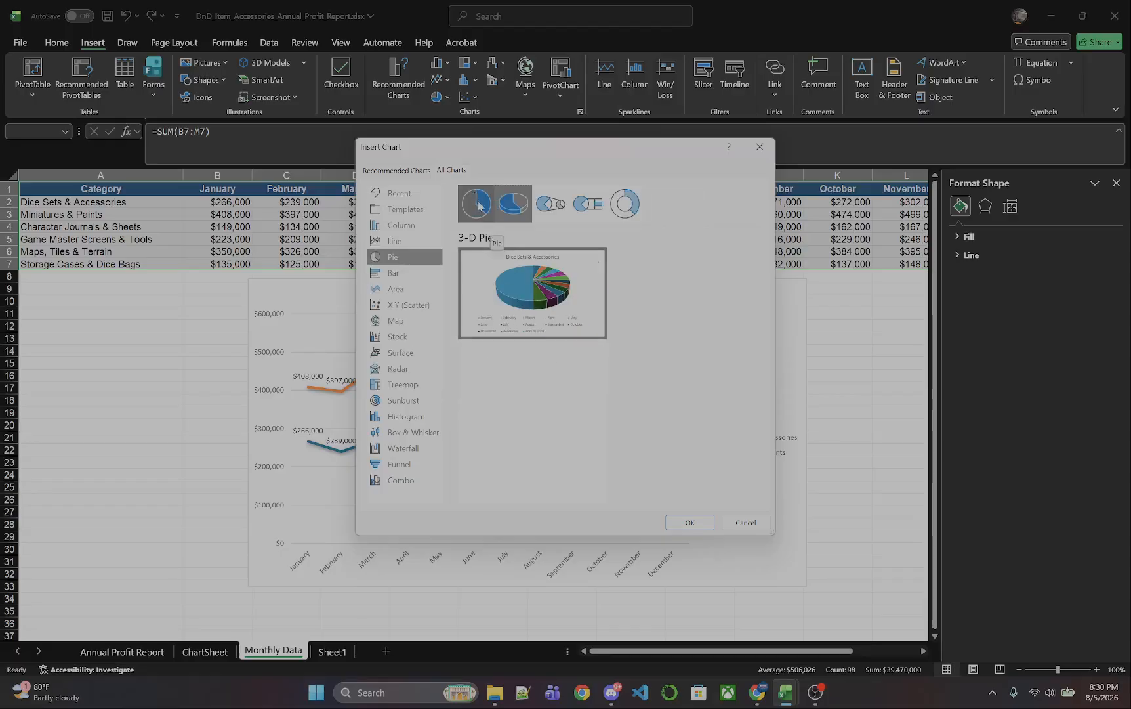
click(476, 203)
mouse_move(529, 305)
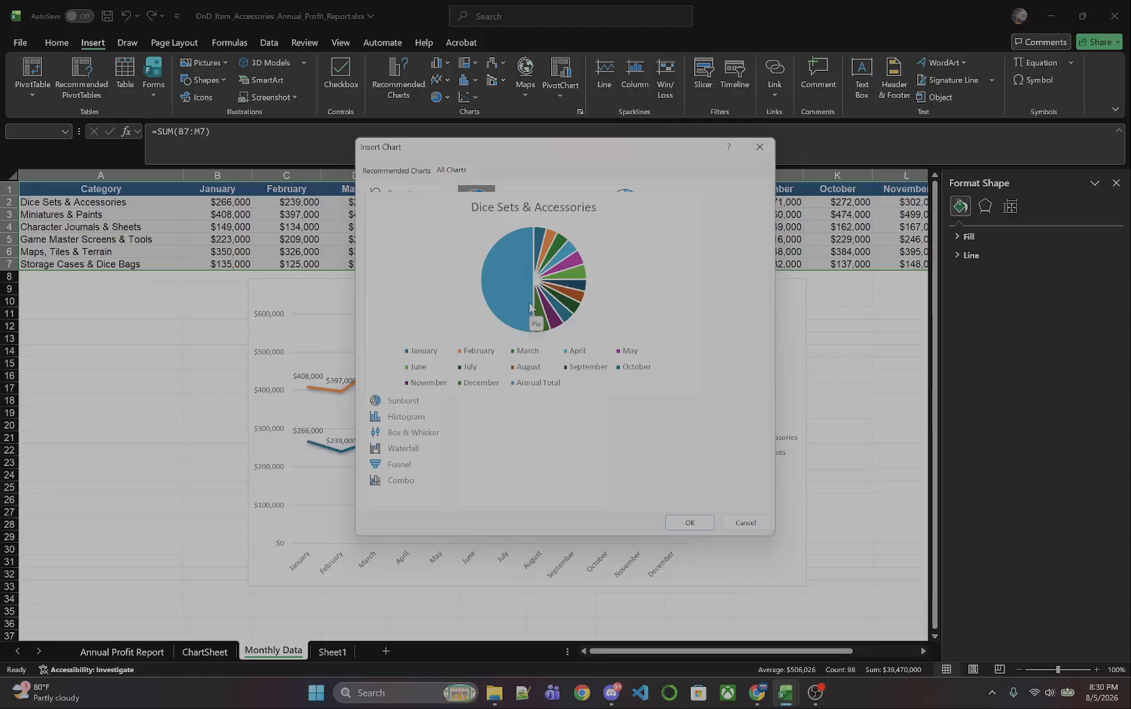
click(686, 521)
Step: Move the pie chart's title to the right side of the pie and place the chart beside the line chart, over about columns K to O
scroll(525, 402, down, 1)
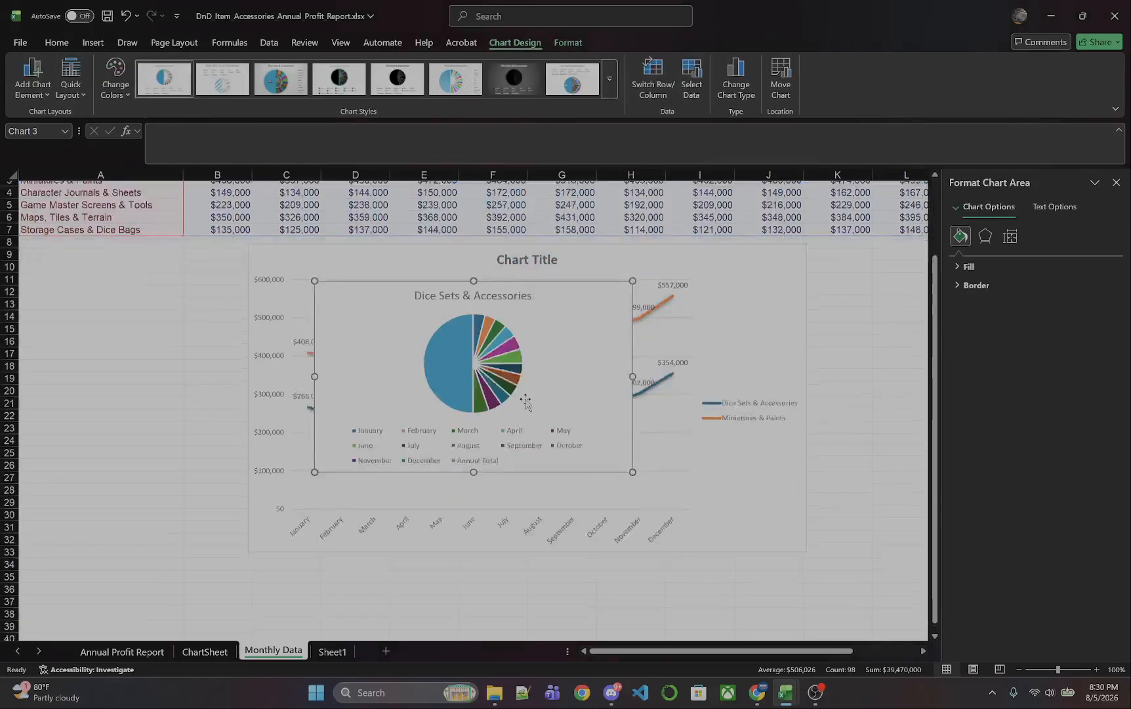
scroll(525, 387, down, 1)
click(464, 315)
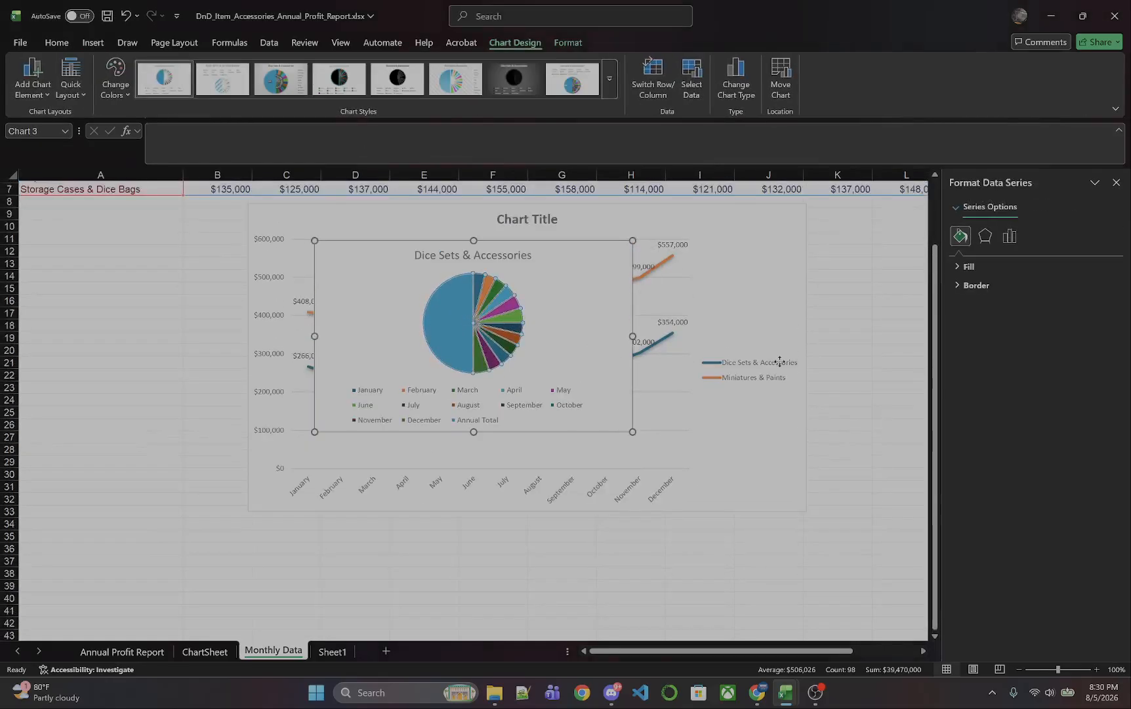
drag(533, 257, 808, 308)
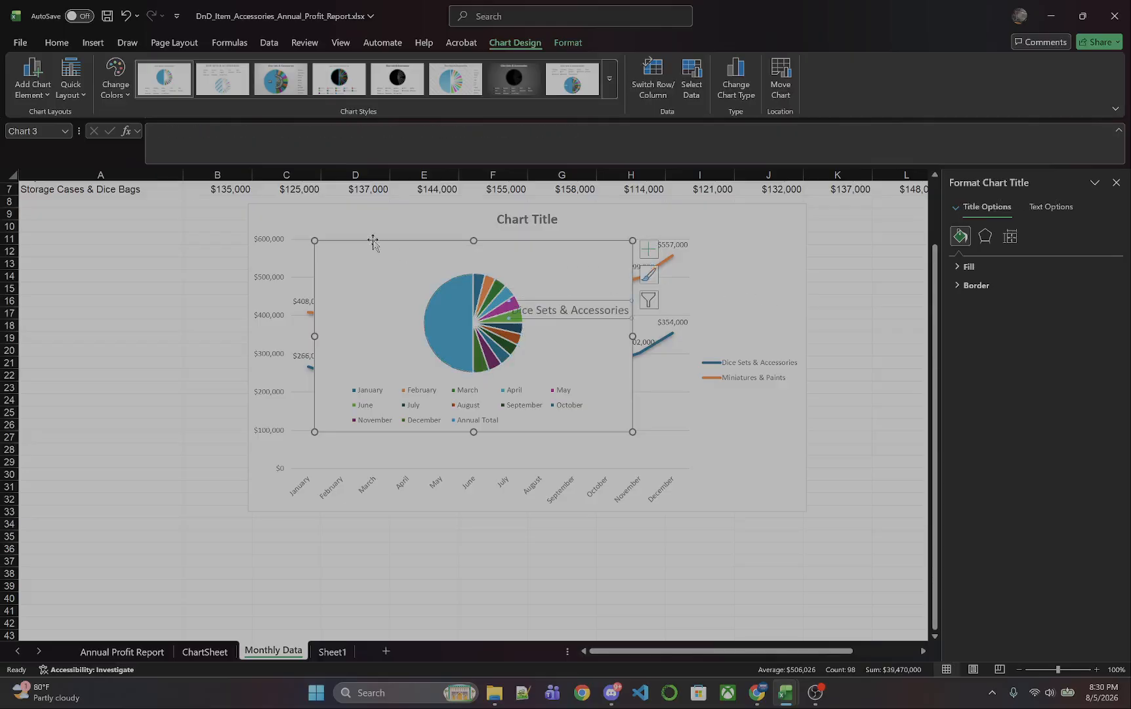
drag(373, 242, 887, 291)
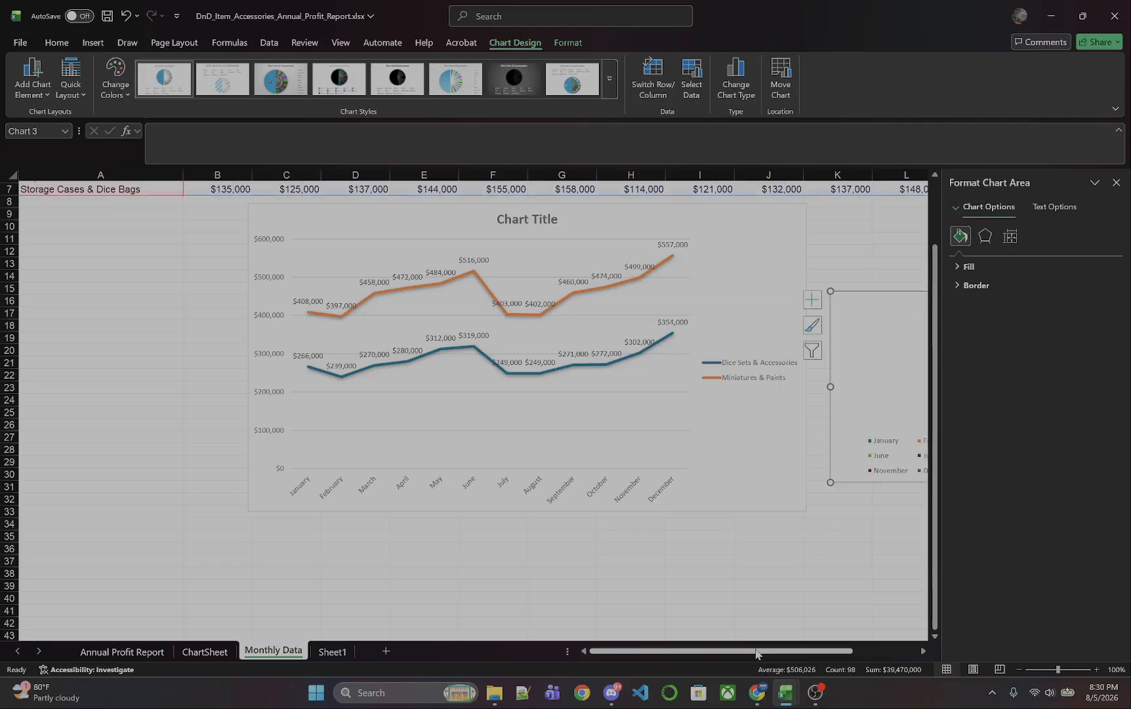
drag(776, 655, 860, 648)
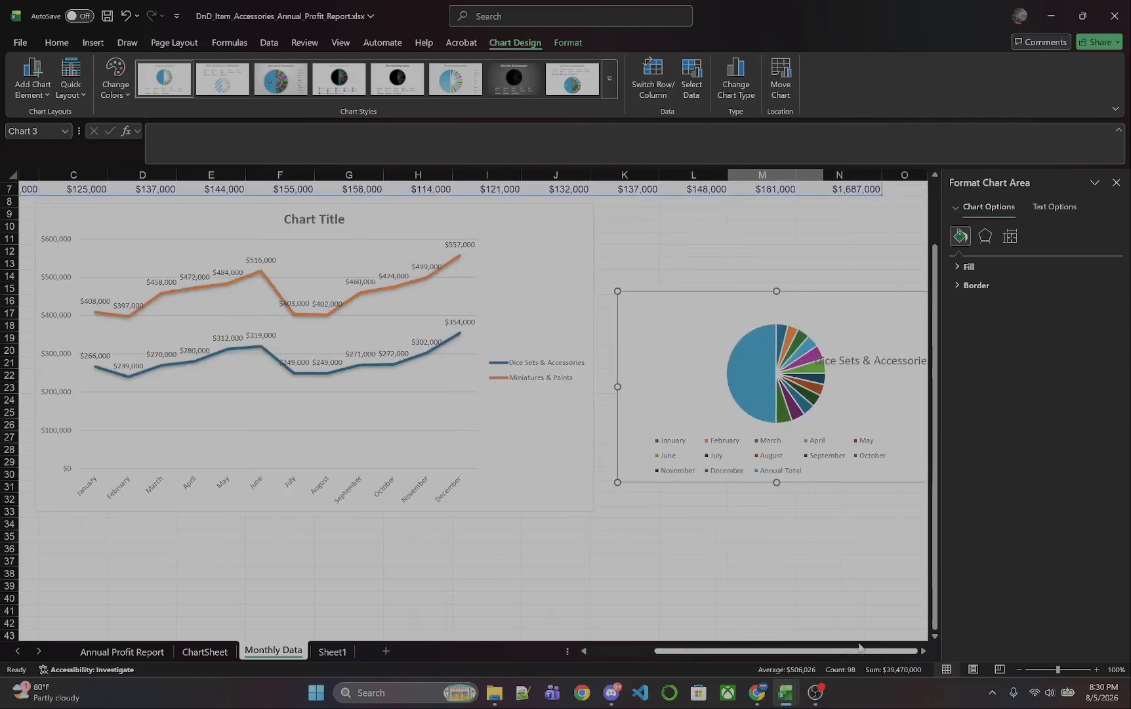
mouse_move(742, 303)
mouse_down()
mouse_move(712, 249)
mouse_move(729, 231)
mouse_up()
Step: Copy the pie chart from Monthly Data and paste it on Sheet1 at about cell K24
key(ctrl+c)
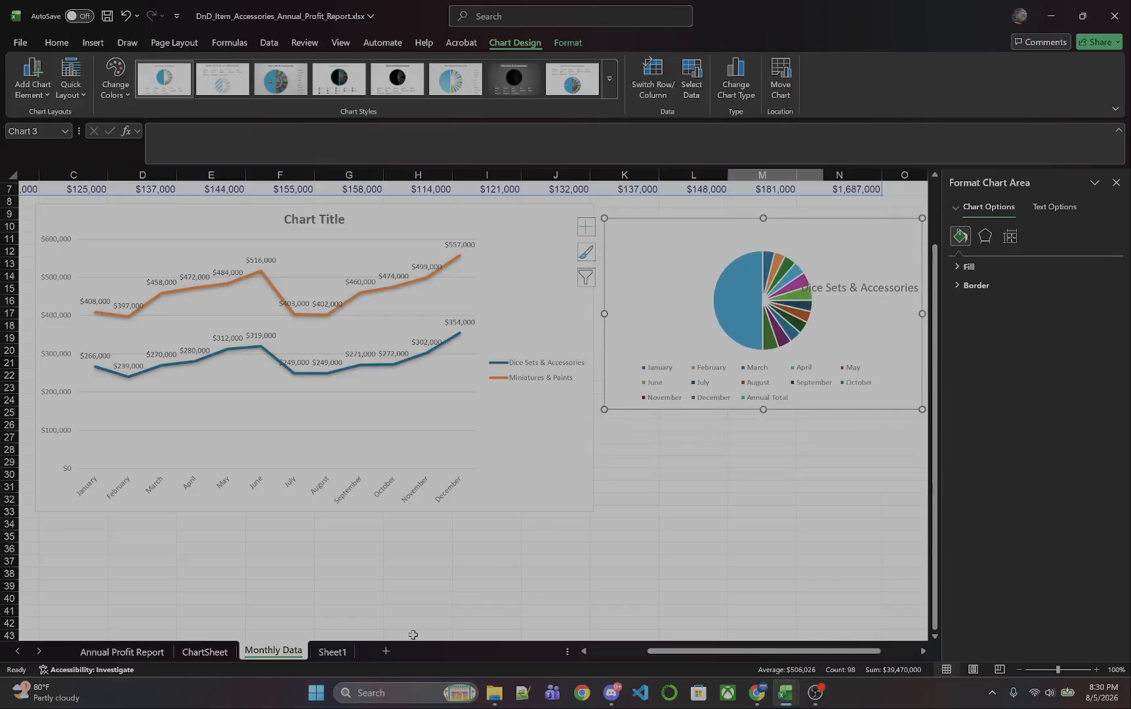
click(332, 652)
click(482, 466)
key(ctrl+v)
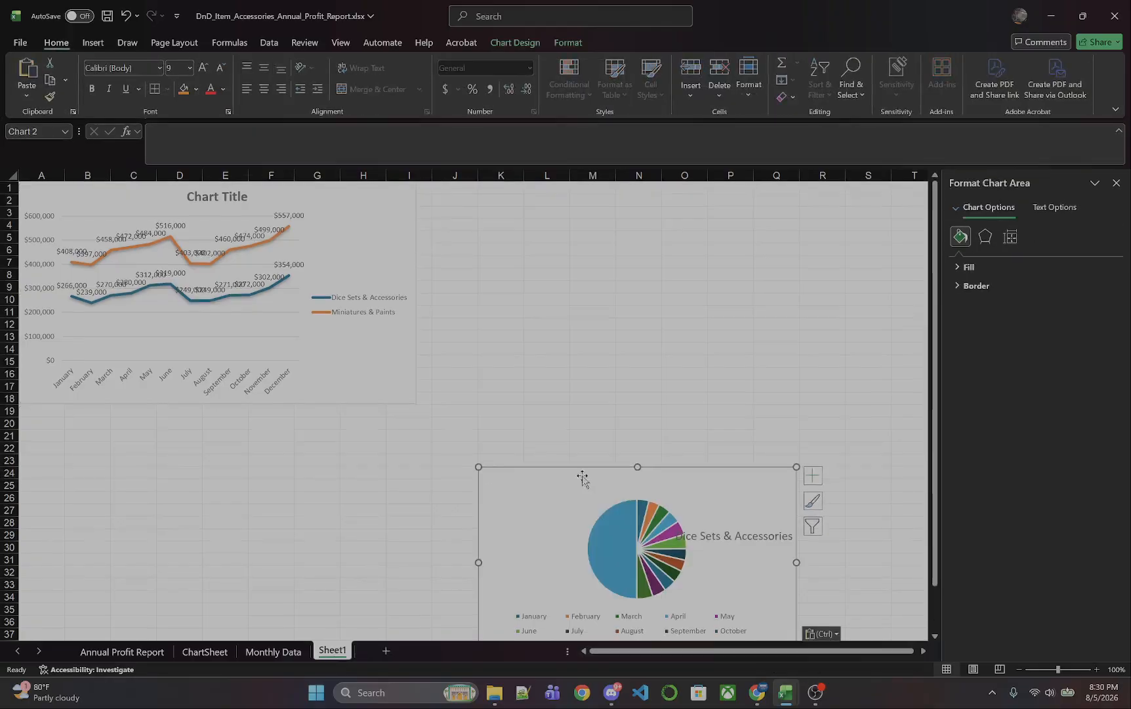
Step: Move and enlarge Sheet1's pie chart beside the line chart, over about J1 to P19, and filter it to the Miniatures & Paints series
drag(566, 470, 518, 184)
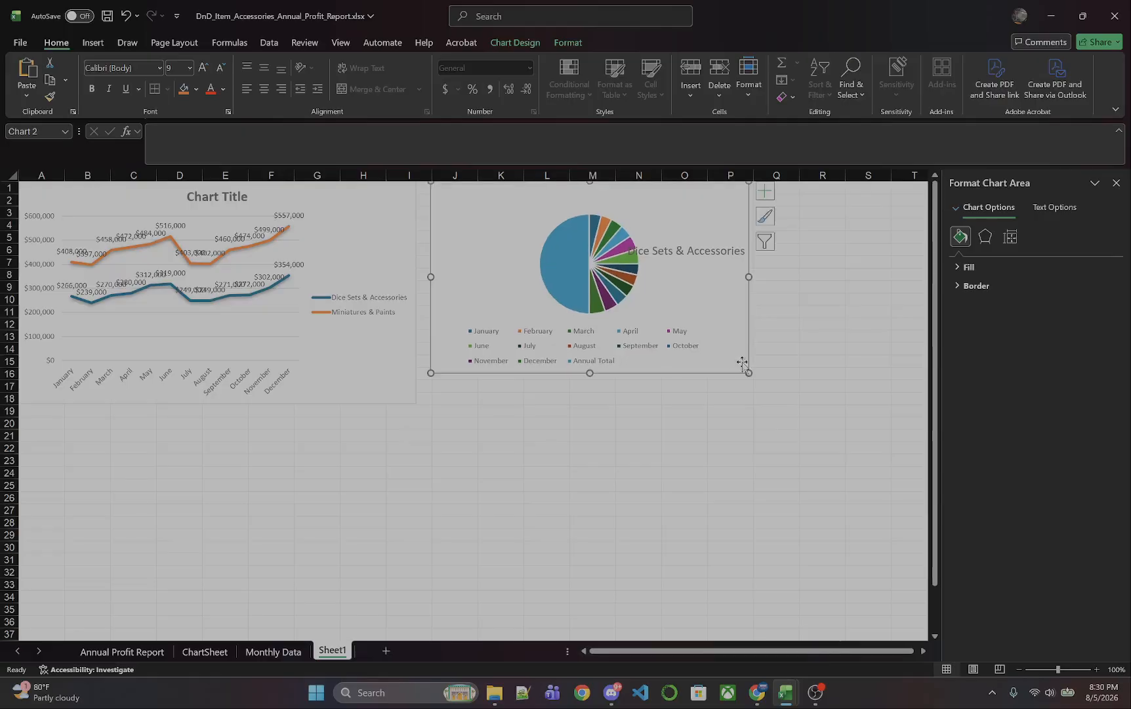
drag(749, 373, 757, 409)
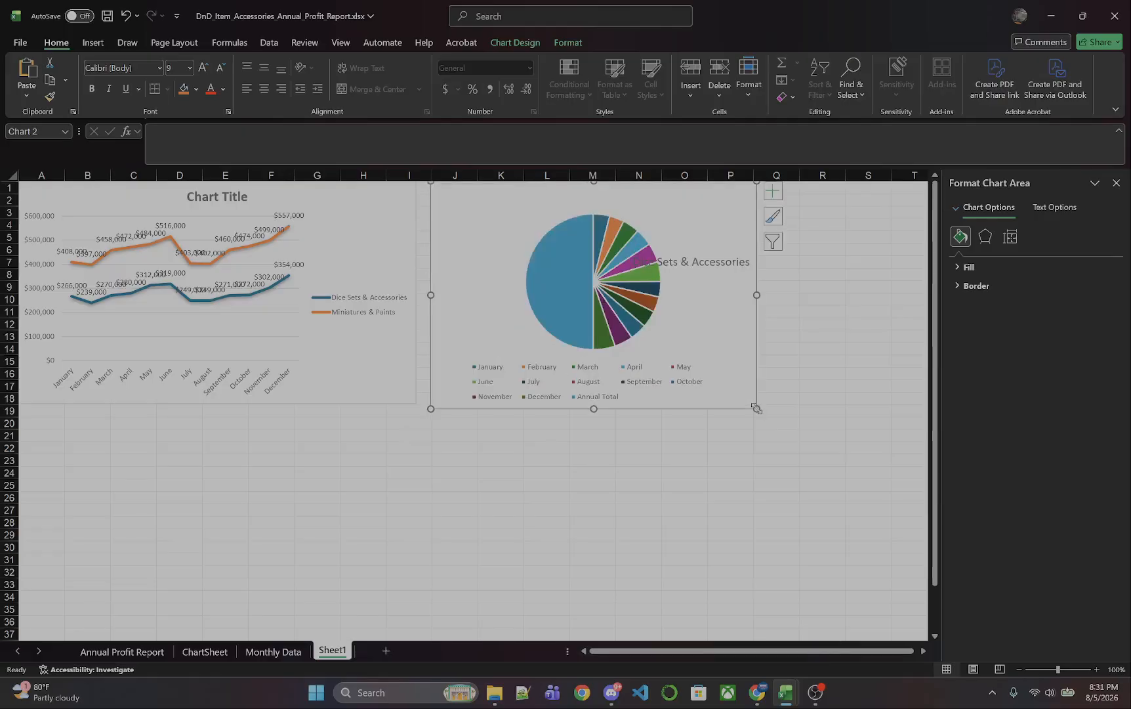
click(773, 241)
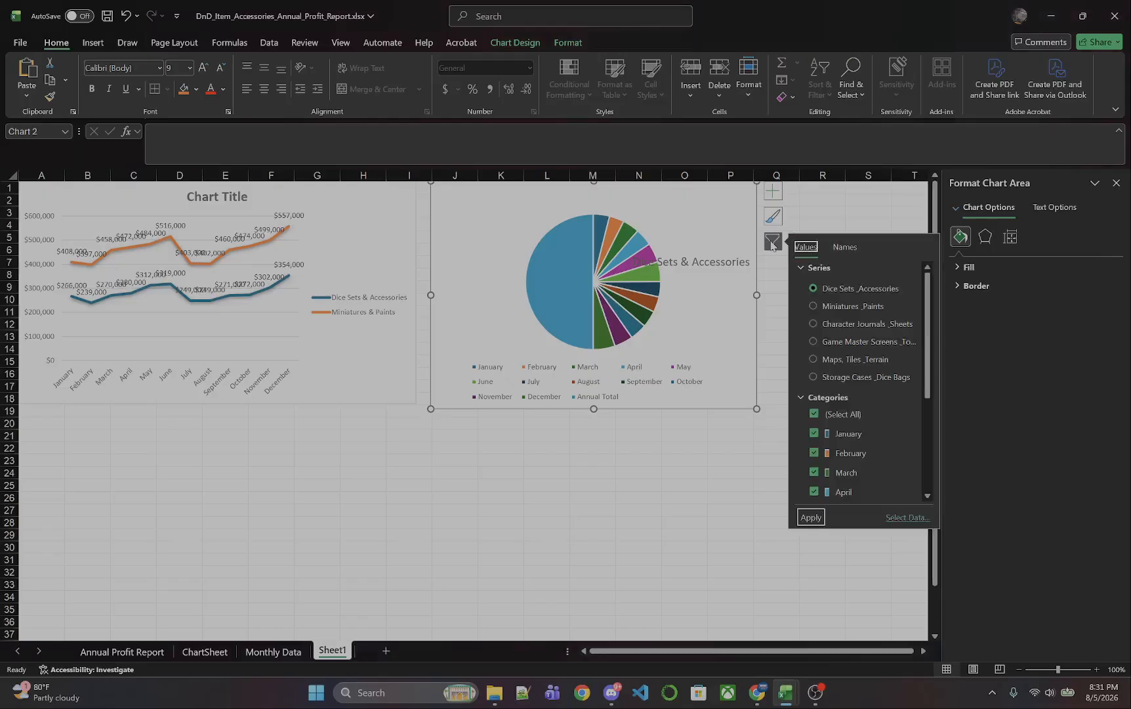
click(814, 307)
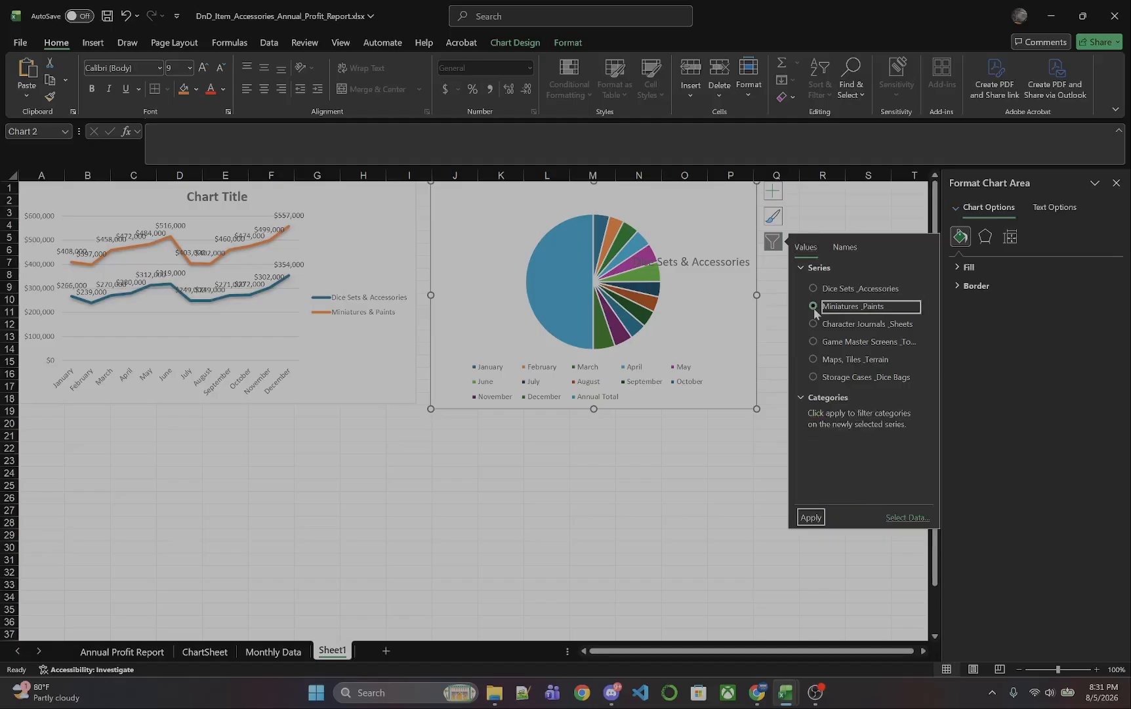
click(807, 519)
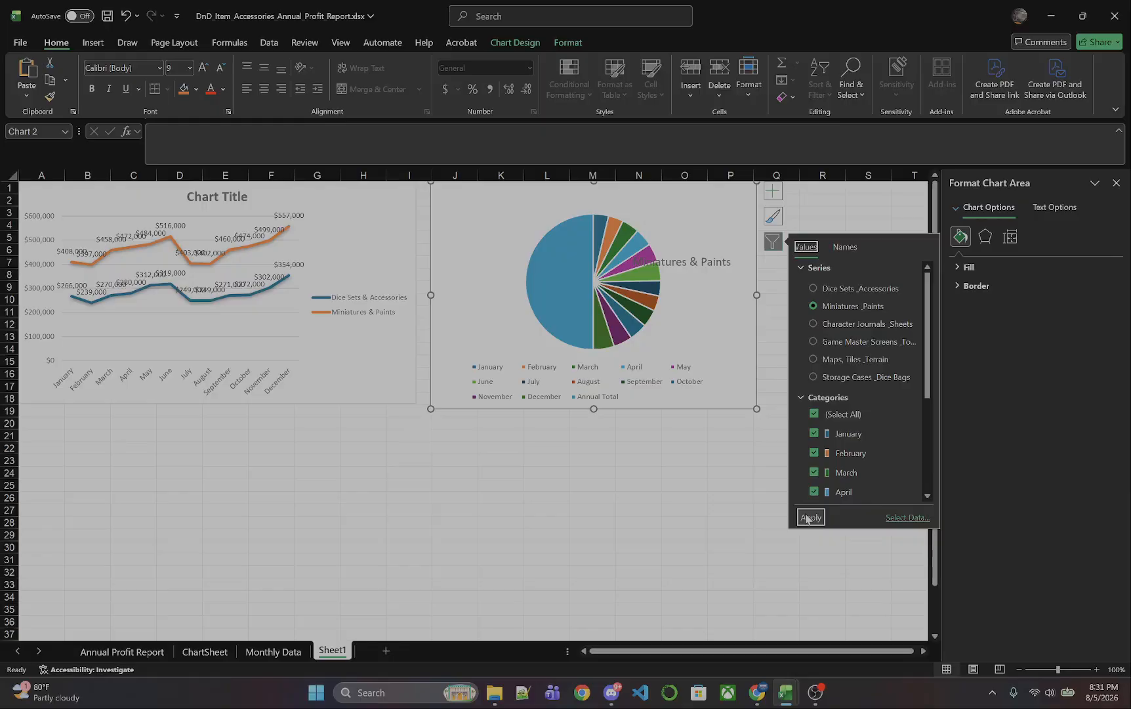
scroll(843, 387, down, 2)
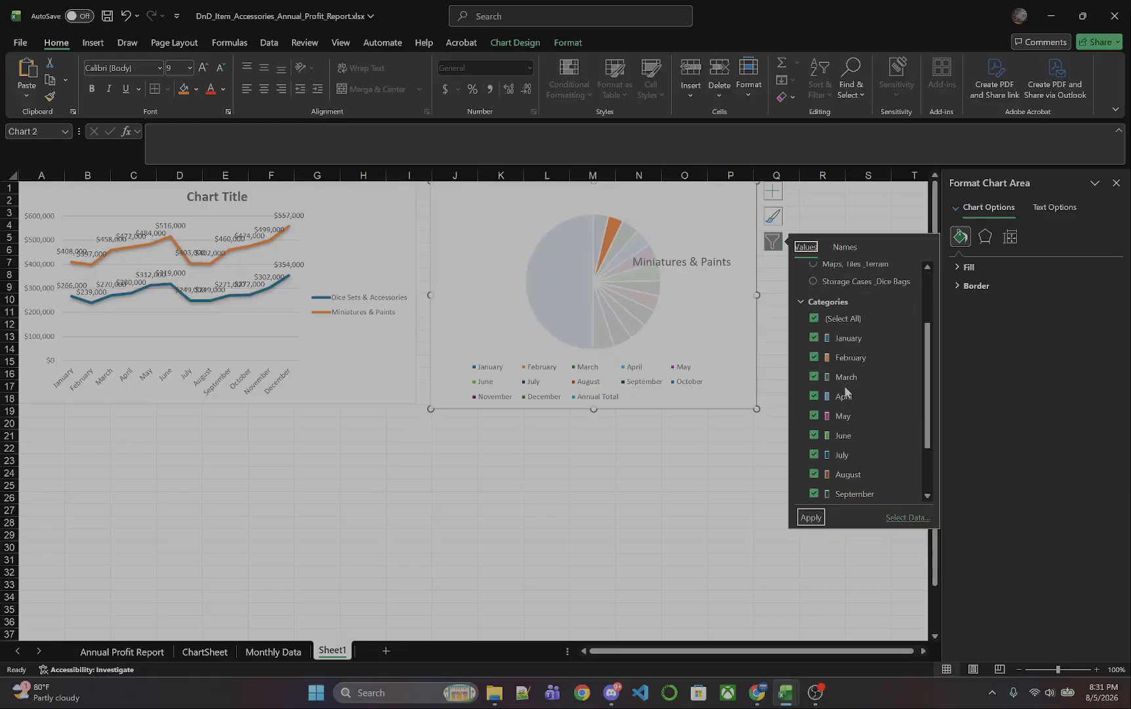
scroll(868, 388, down, 2)
scroll(868, 388, up, 5)
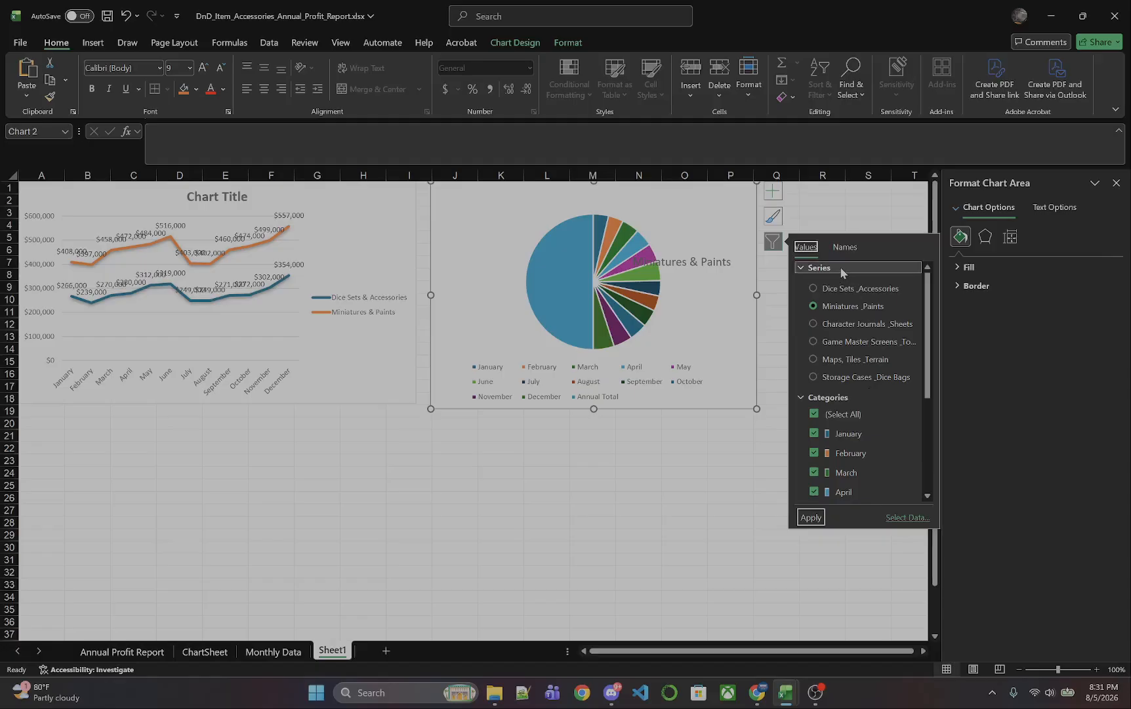
click(806, 519)
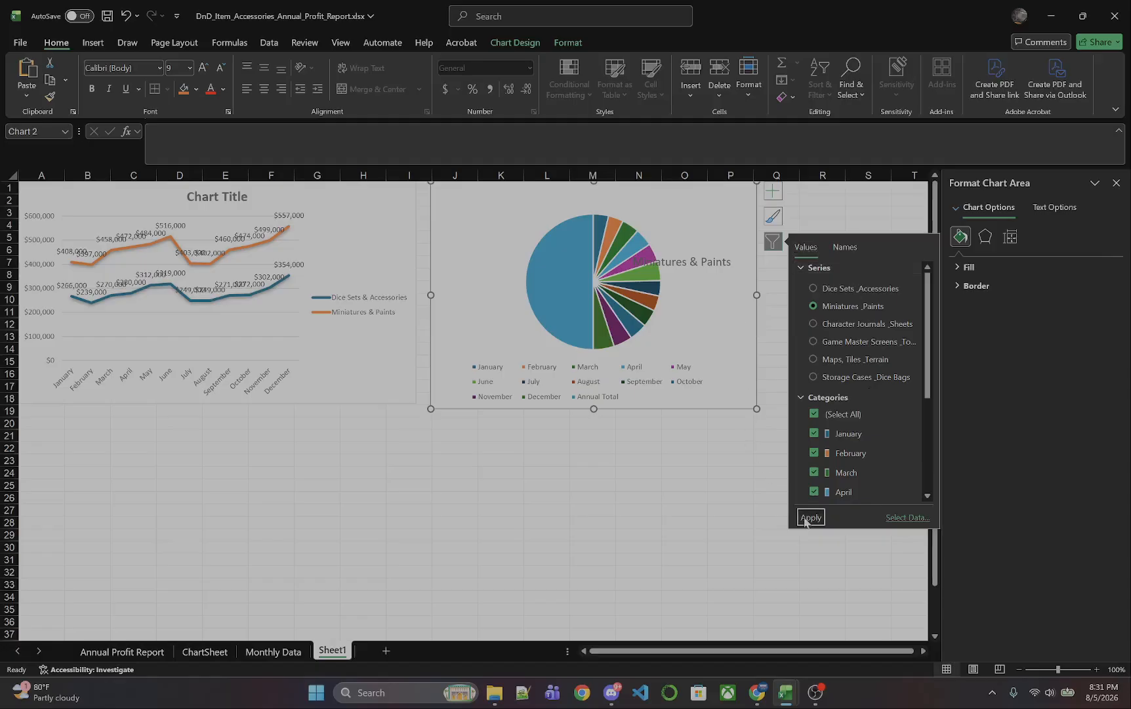
click(709, 469)
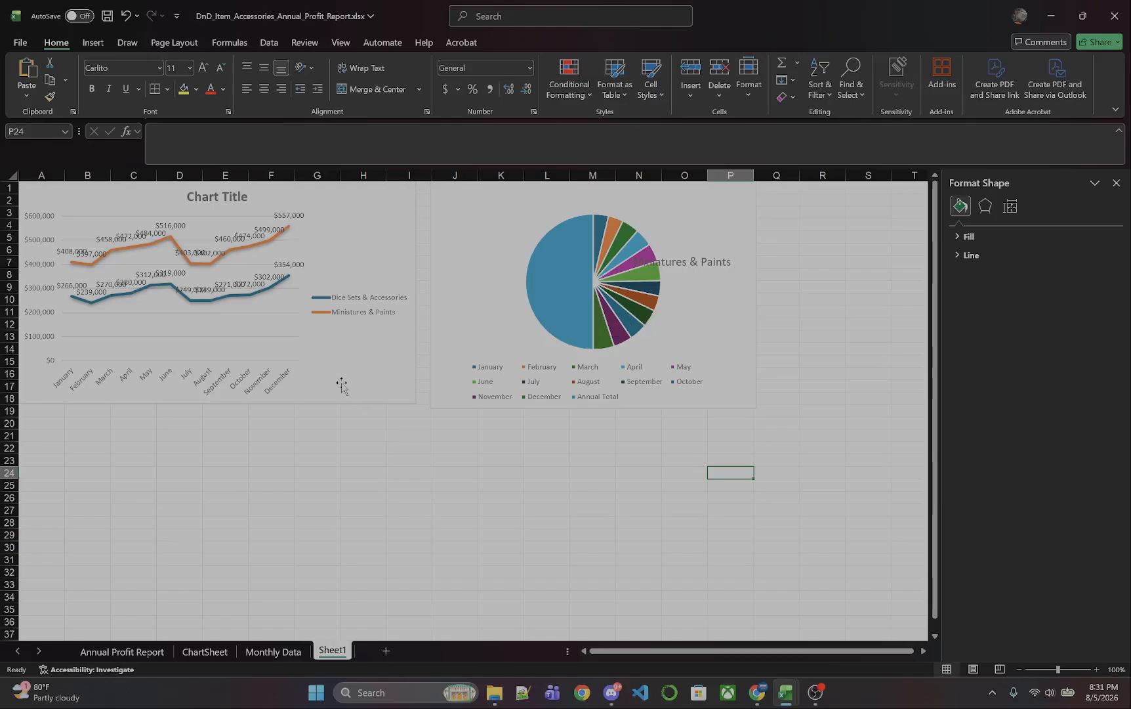
mouse_move(587, 306)
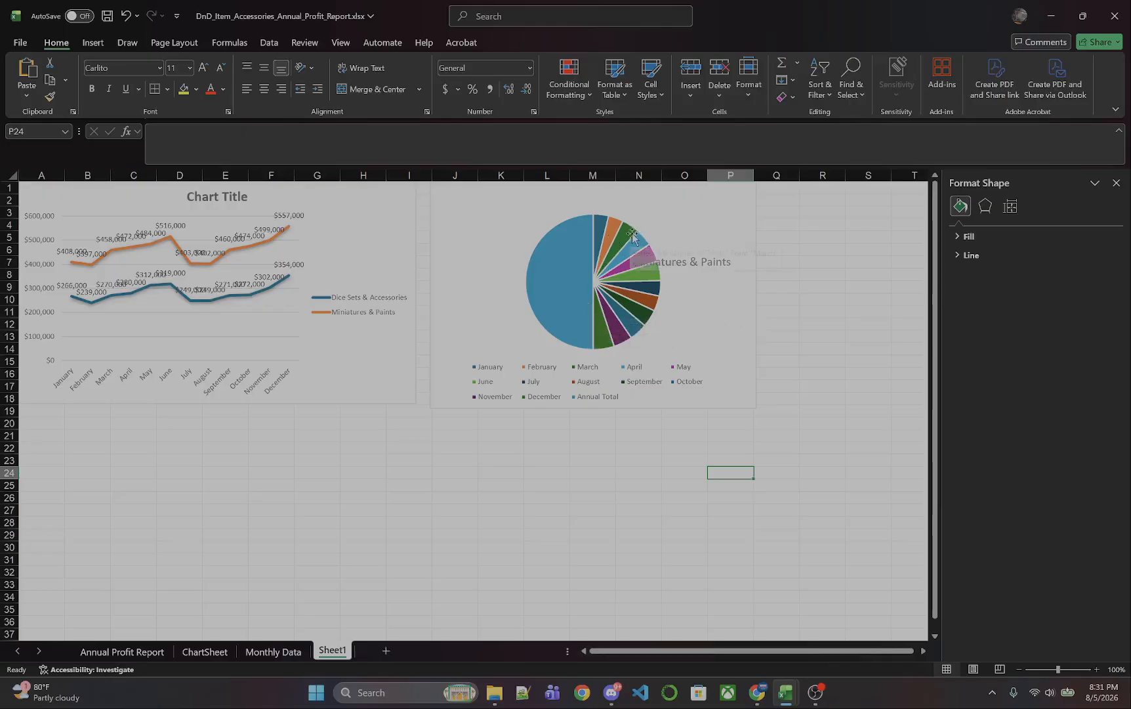
mouse_move(628, 234)
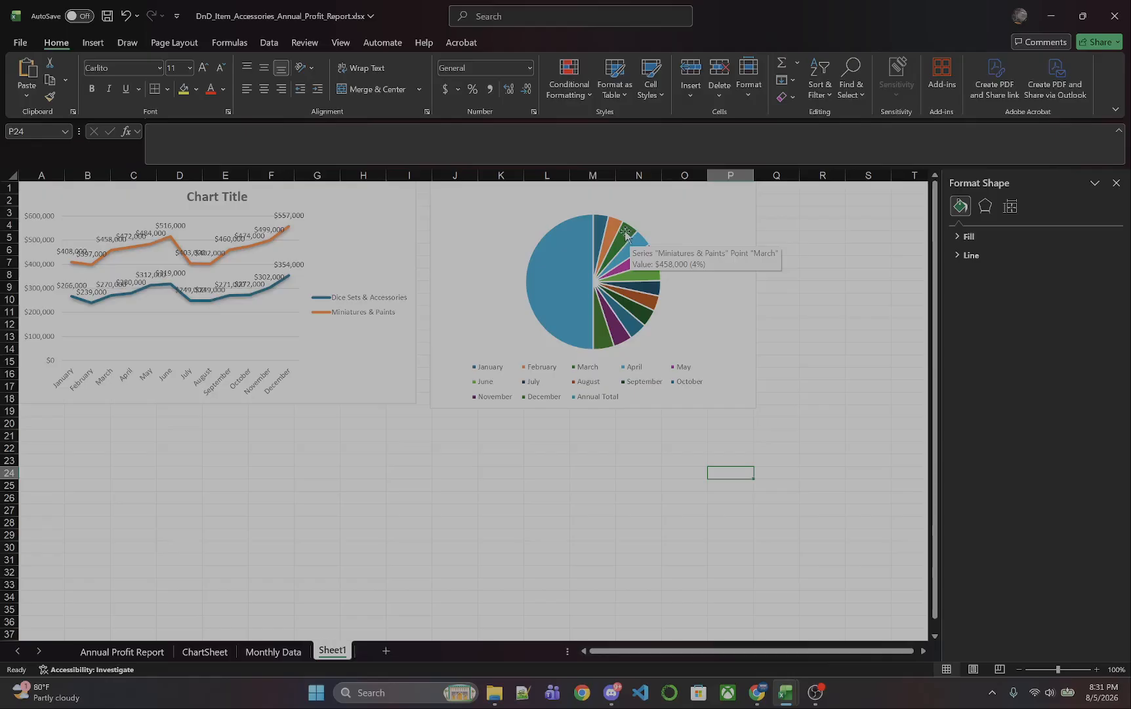
Step: For the pie chart on Monthly Data, preview column chart types, including 100% Stacked Column, 3-D Column and 3-D Clustered Column
click(269, 652)
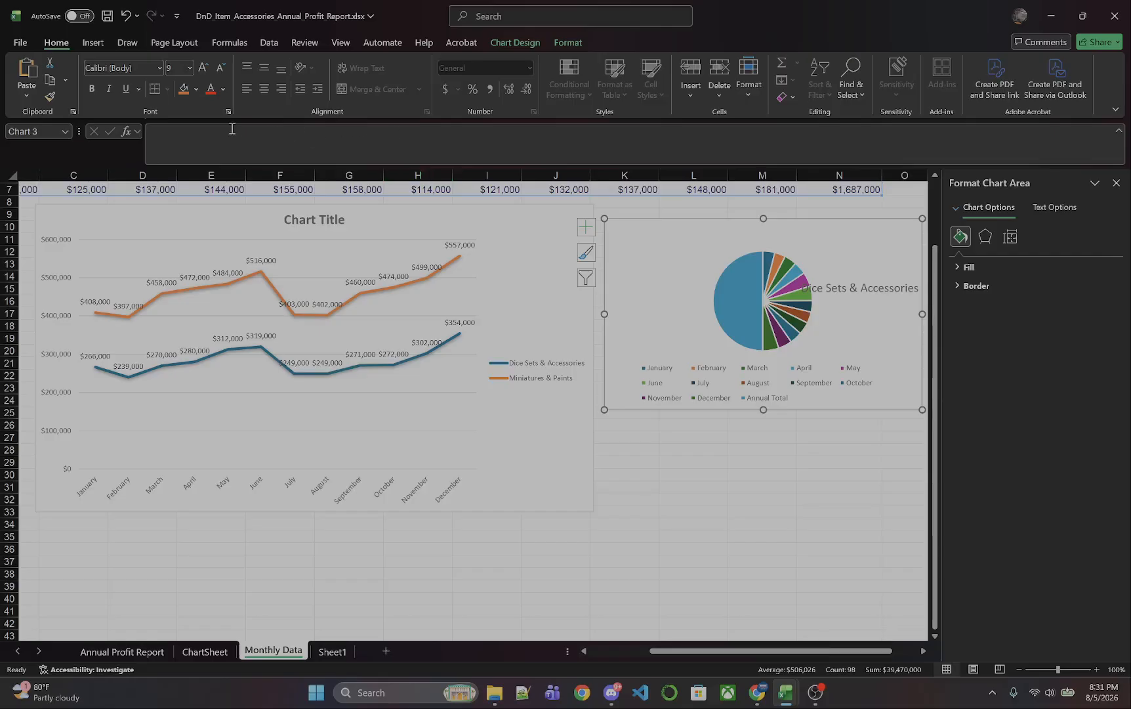
scroll(303, 348, up, 2)
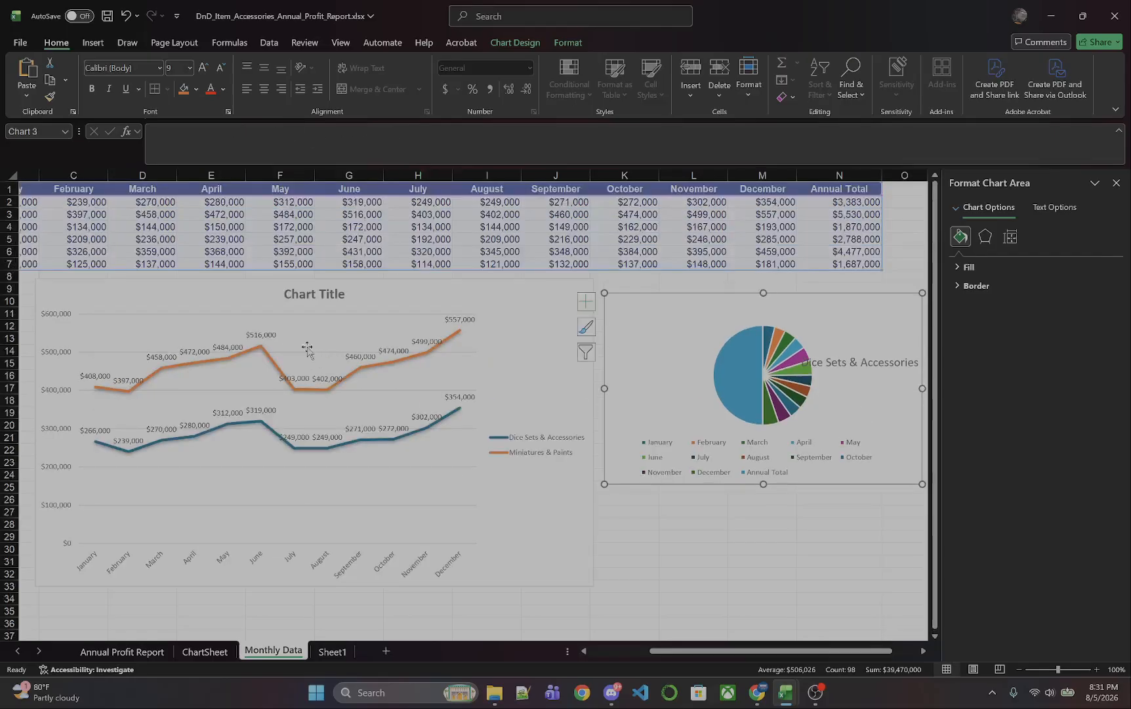
click(93, 42)
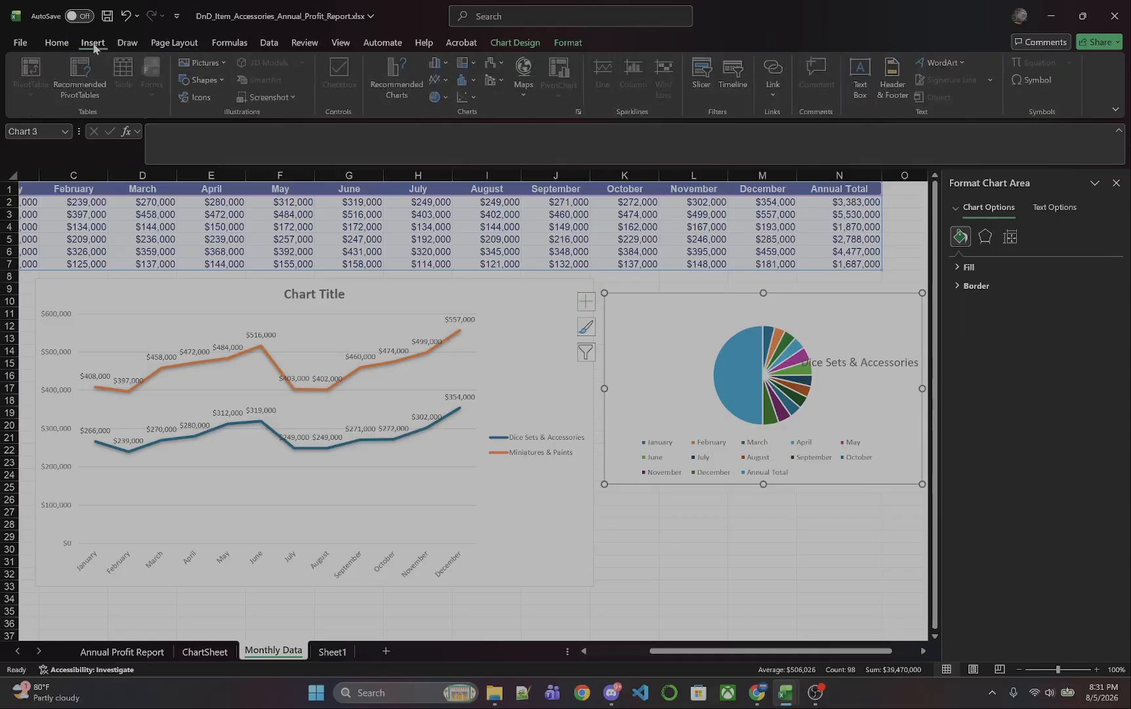
click(394, 82)
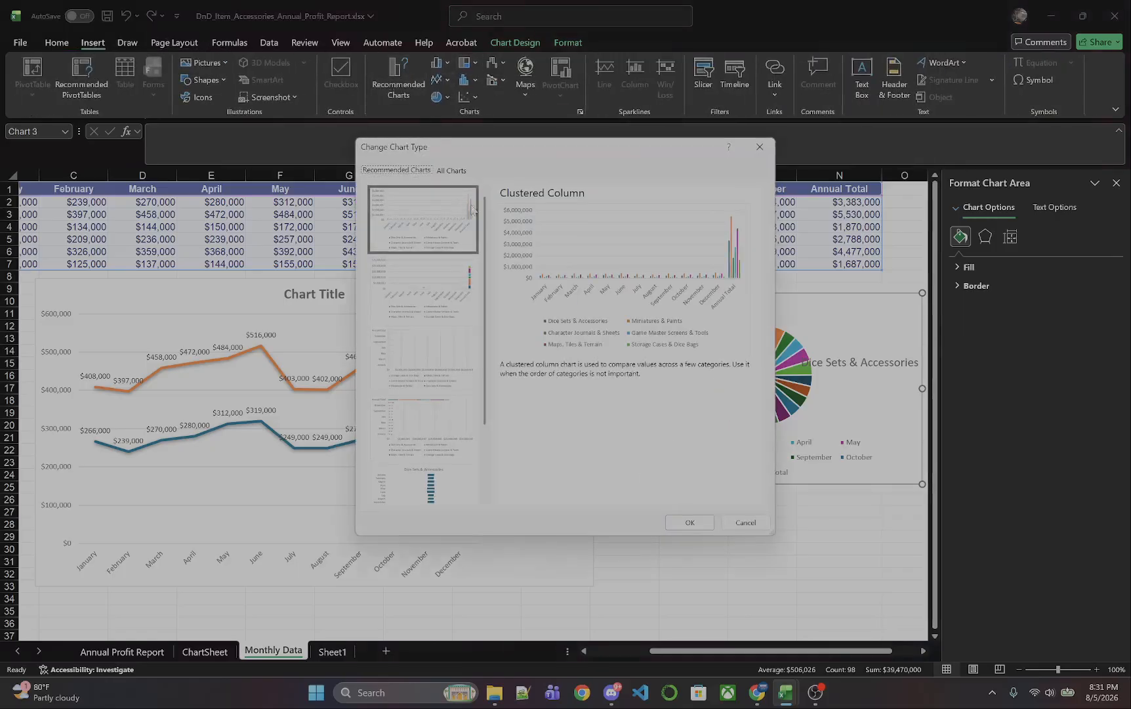
click(453, 171)
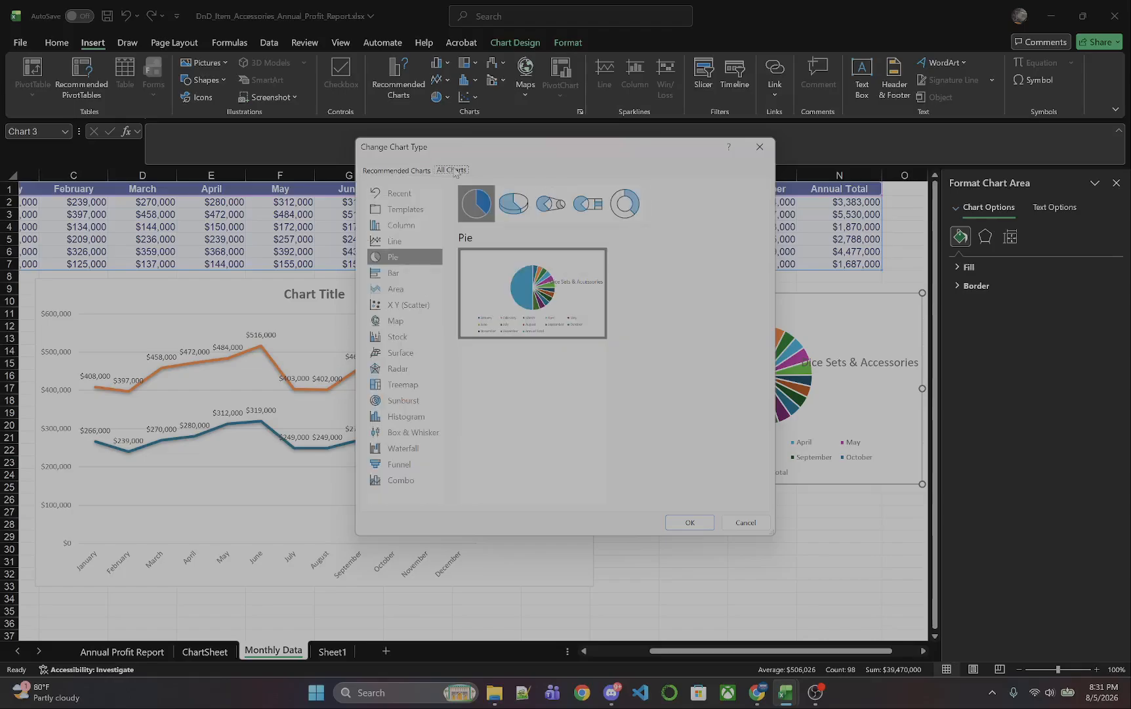
click(399, 226)
click(549, 204)
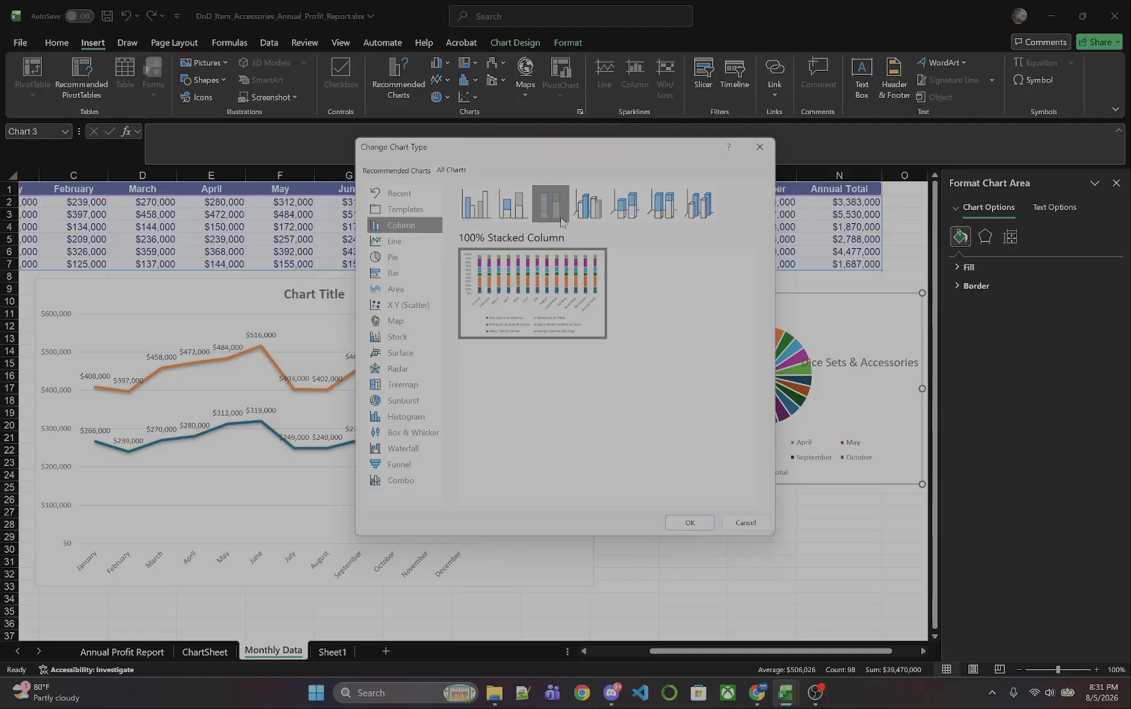
click(614, 208)
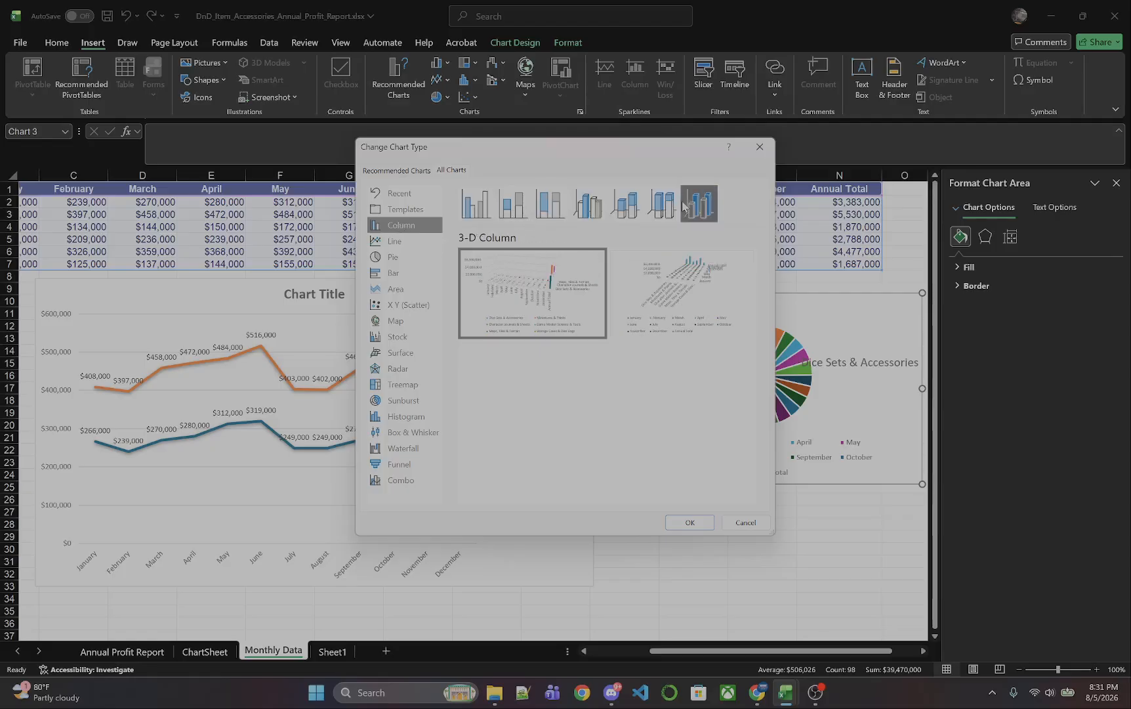
click(663, 208)
click(700, 211)
click(625, 210)
click(572, 214)
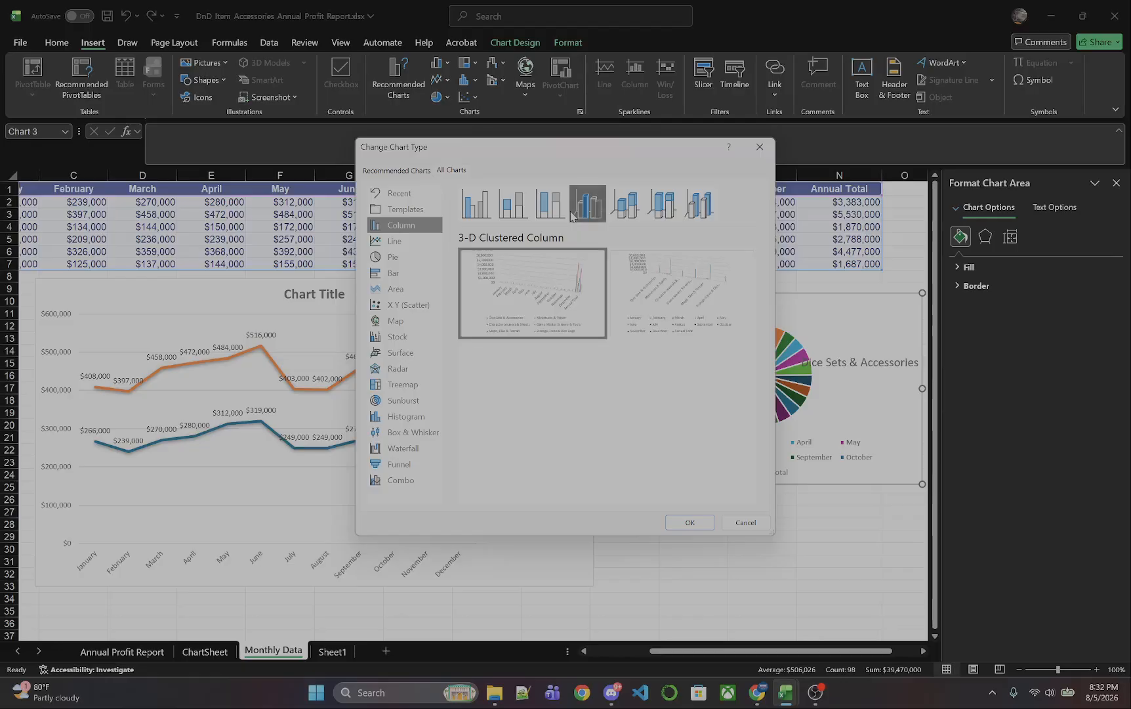
Step: Compare the 2-D column subtypes and change the Monthly Data pie chart to Clustered Column with months as categories
click(548, 211)
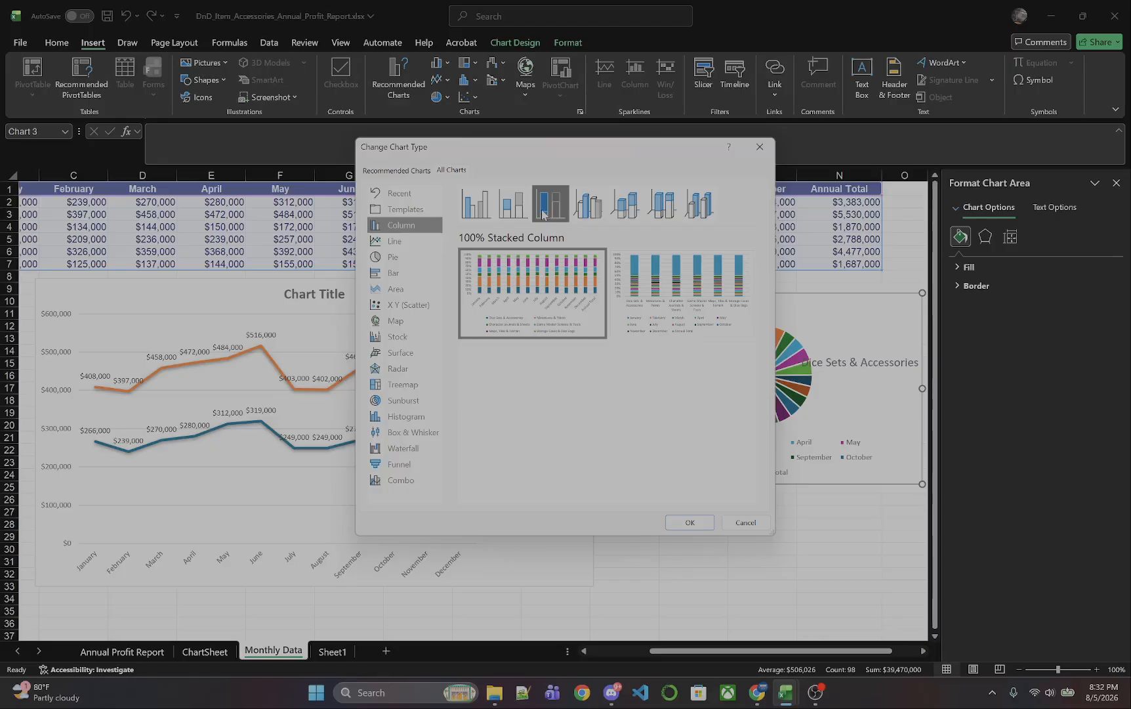
click(513, 210)
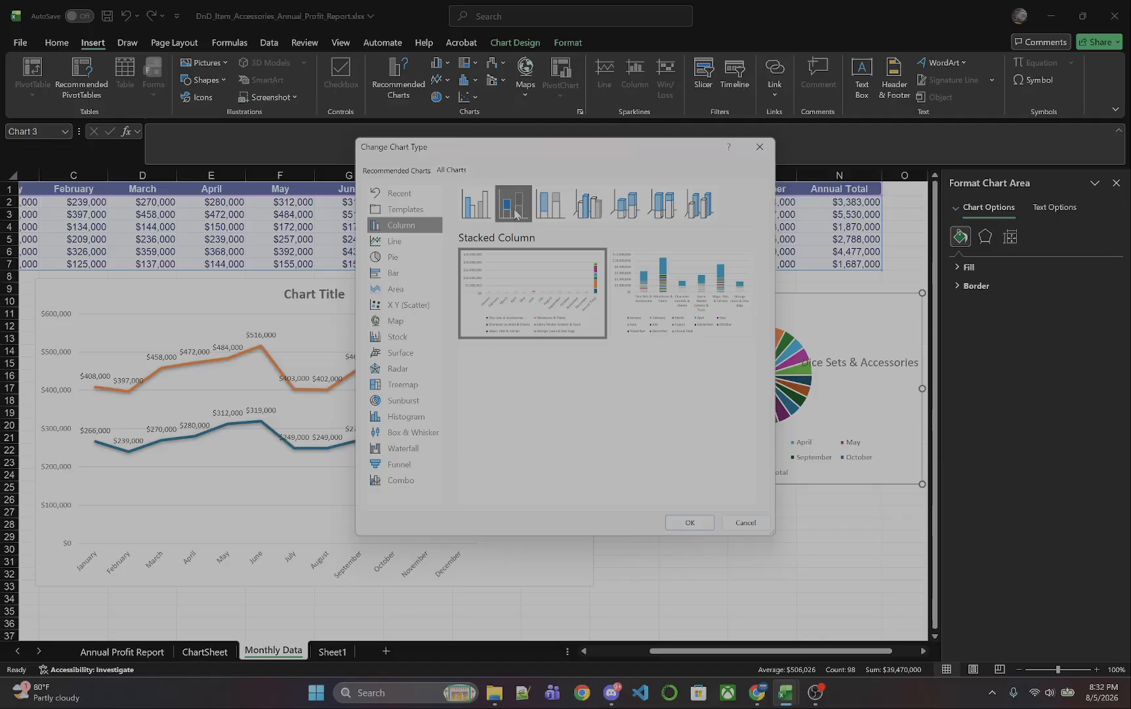
click(481, 215)
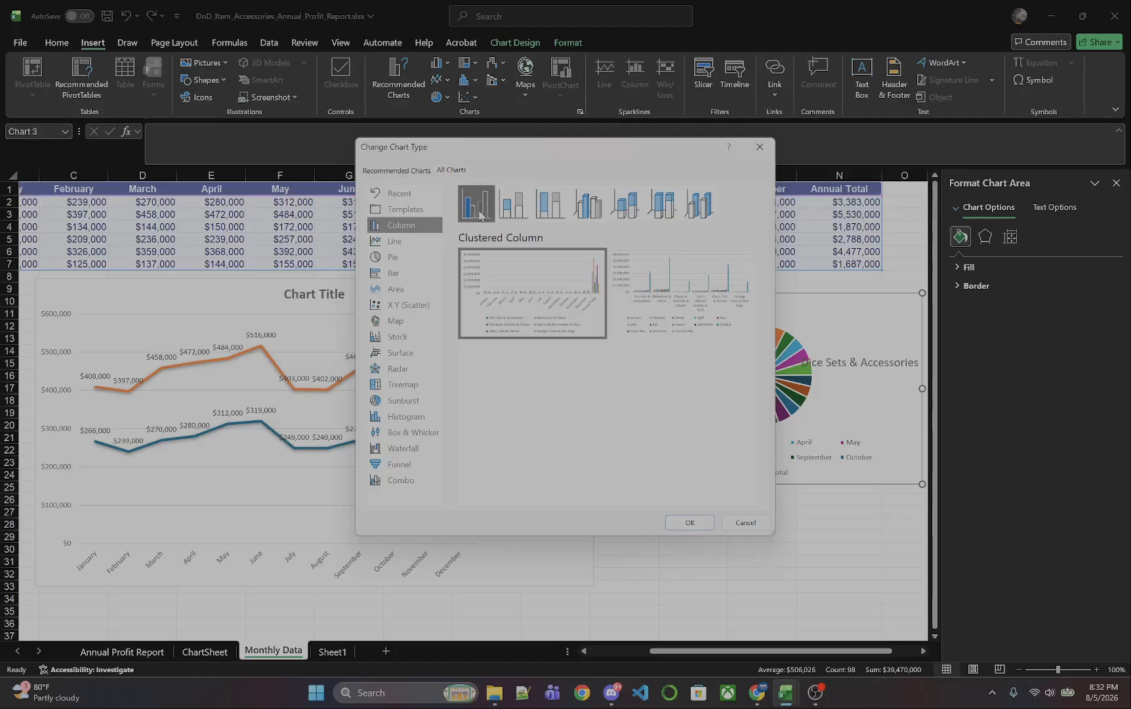
click(690, 521)
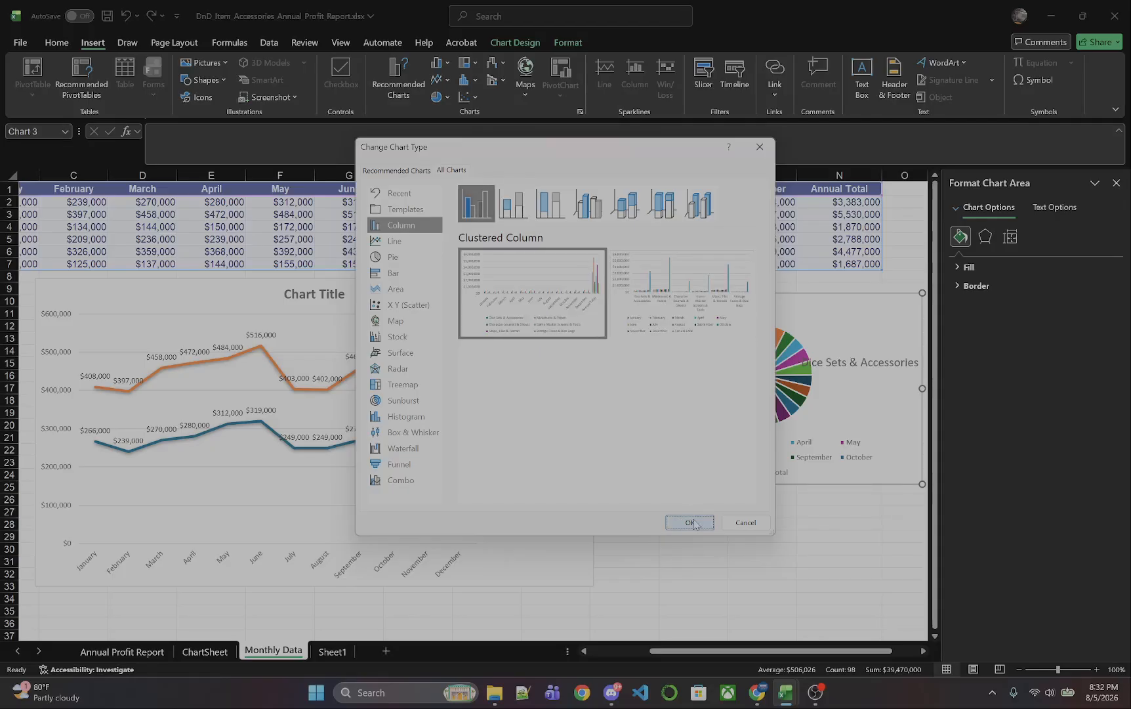
right_click(692, 562)
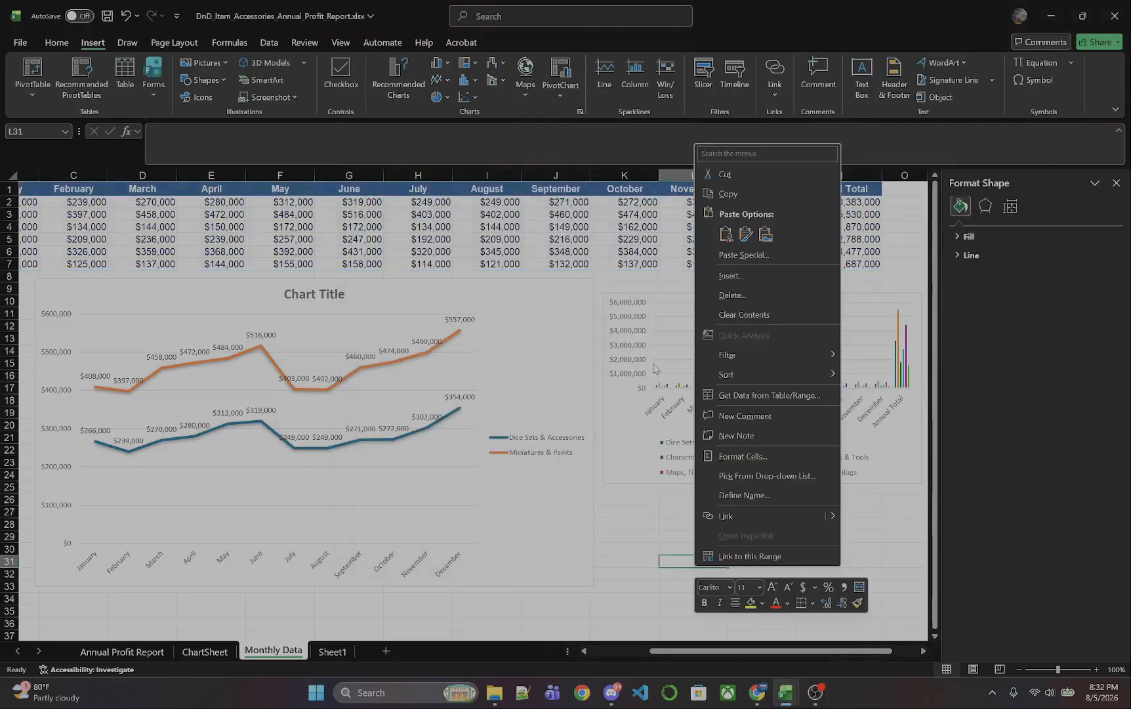
click(628, 430)
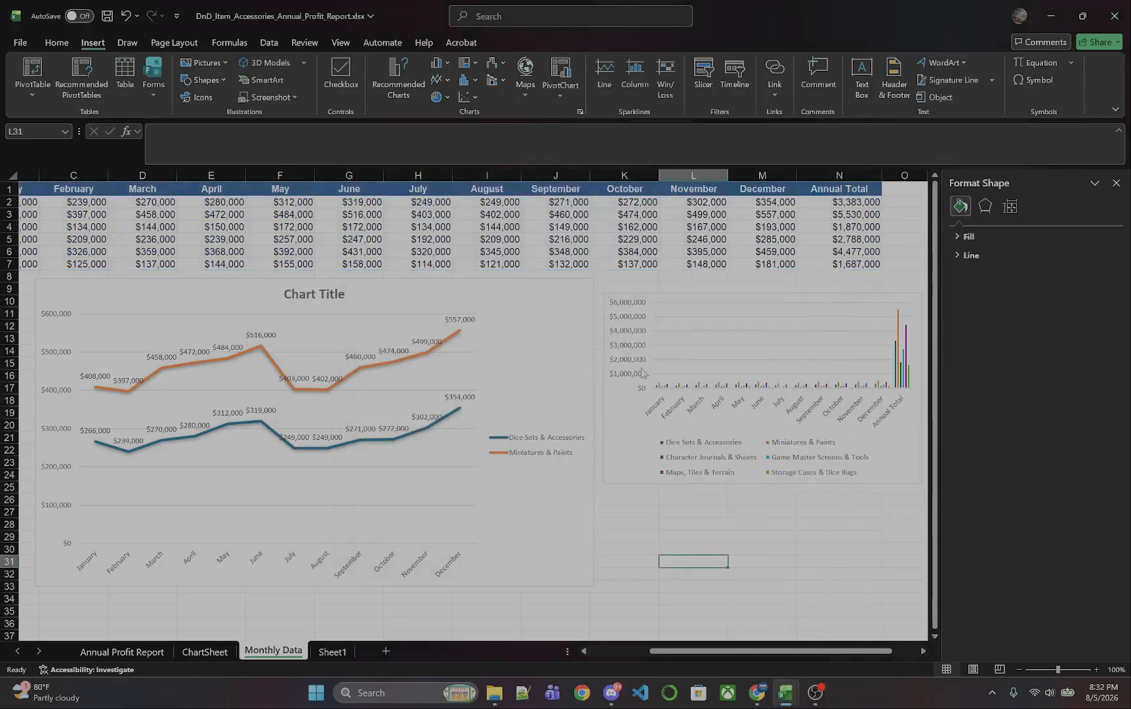
Step: Copy the clustered column chart from Monthly Data to Sheet1 and enlarge it below the line chart, over about A20 to I36
click(634, 405)
click(637, 412)
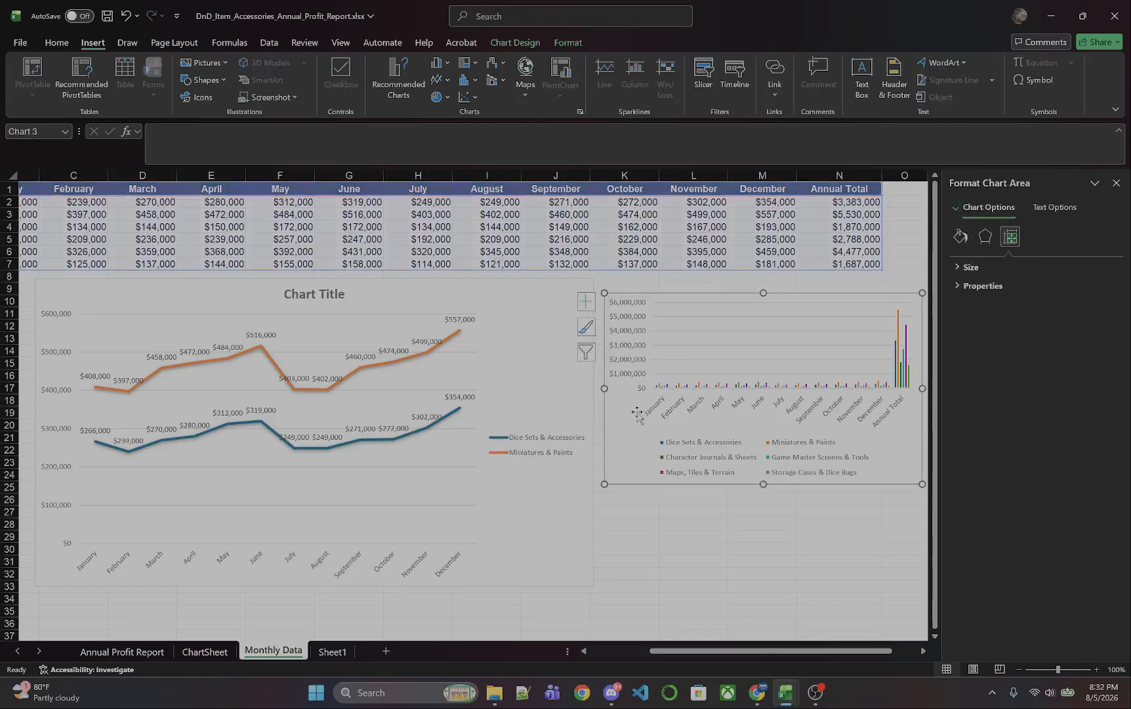
click(332, 651)
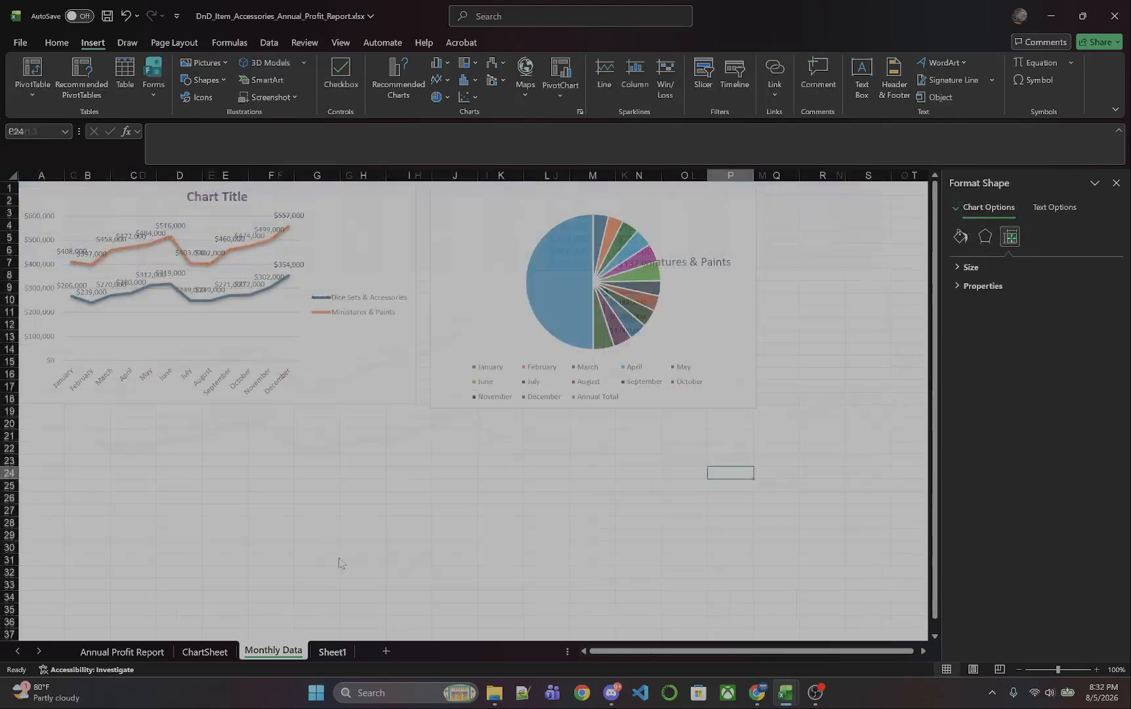
click(317, 533)
key(ctrl+v)
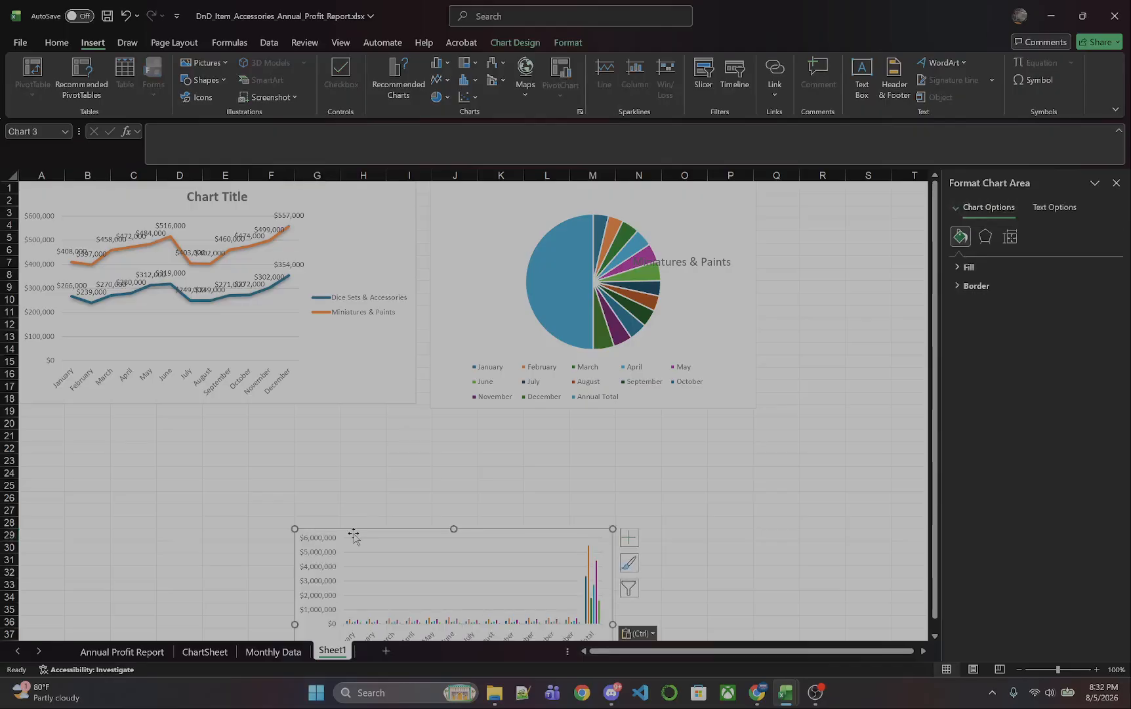
drag(351, 530, 83, 425)
drag(341, 611, 421, 626)
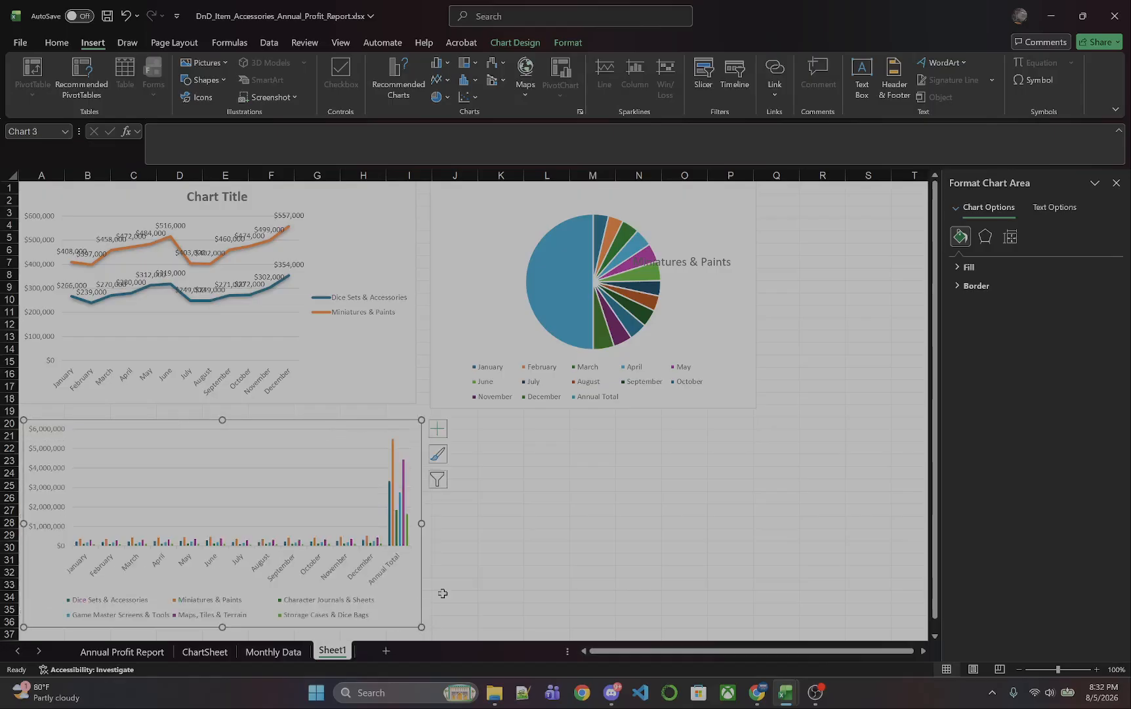
Step: Filter the Annual Total category out of the column chart on Sheet1
click(437, 480)
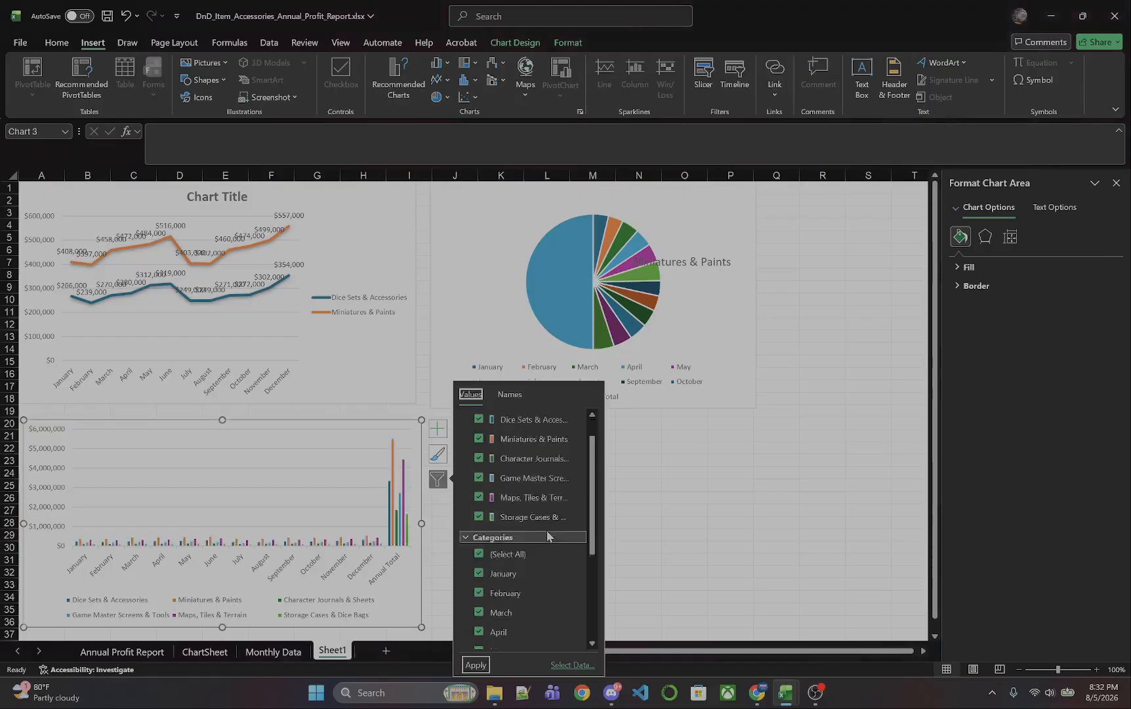
scroll(549, 540, down, 8)
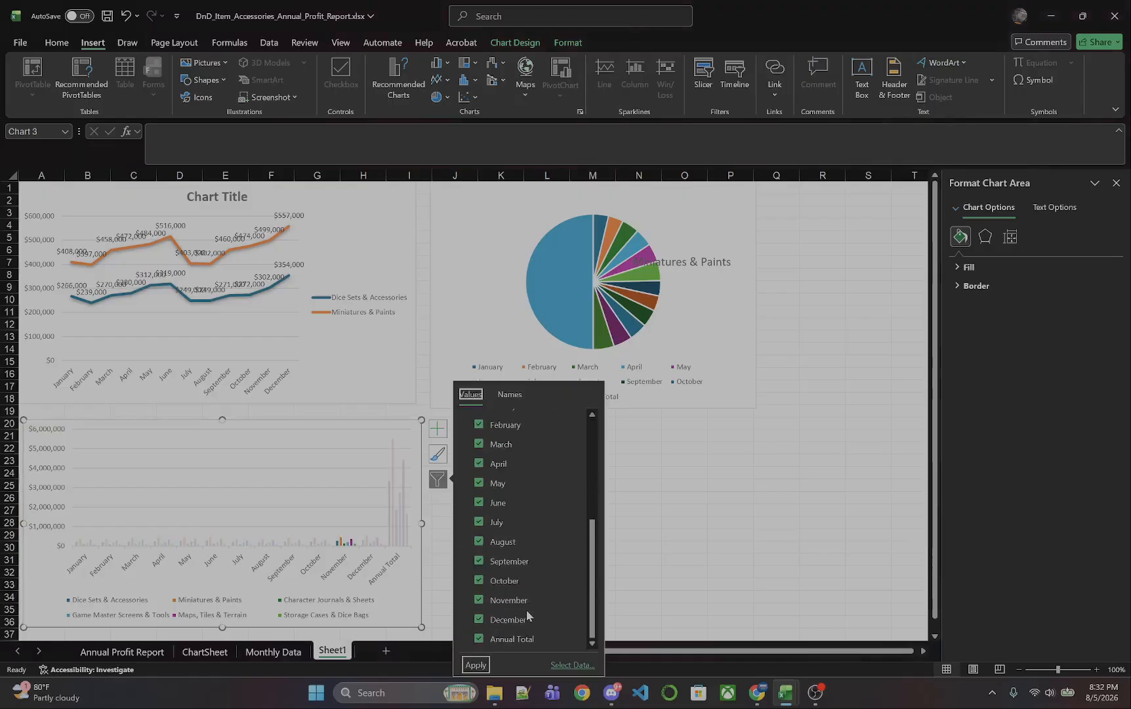
click(479, 638)
click(472, 668)
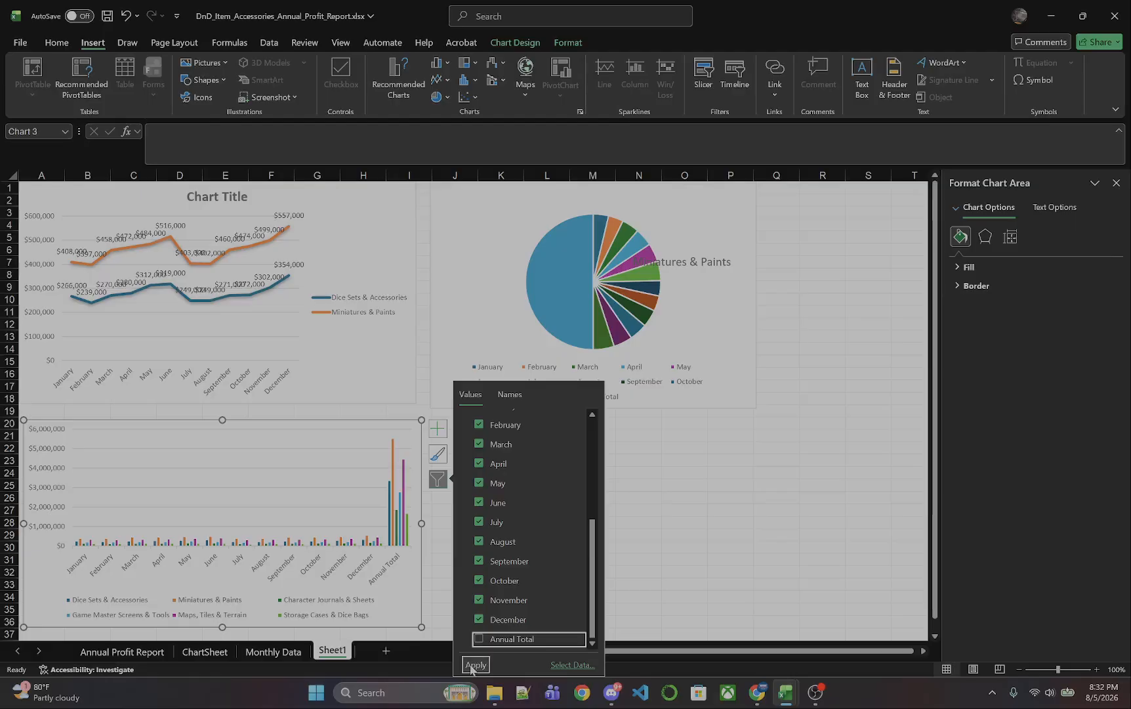
click(802, 534)
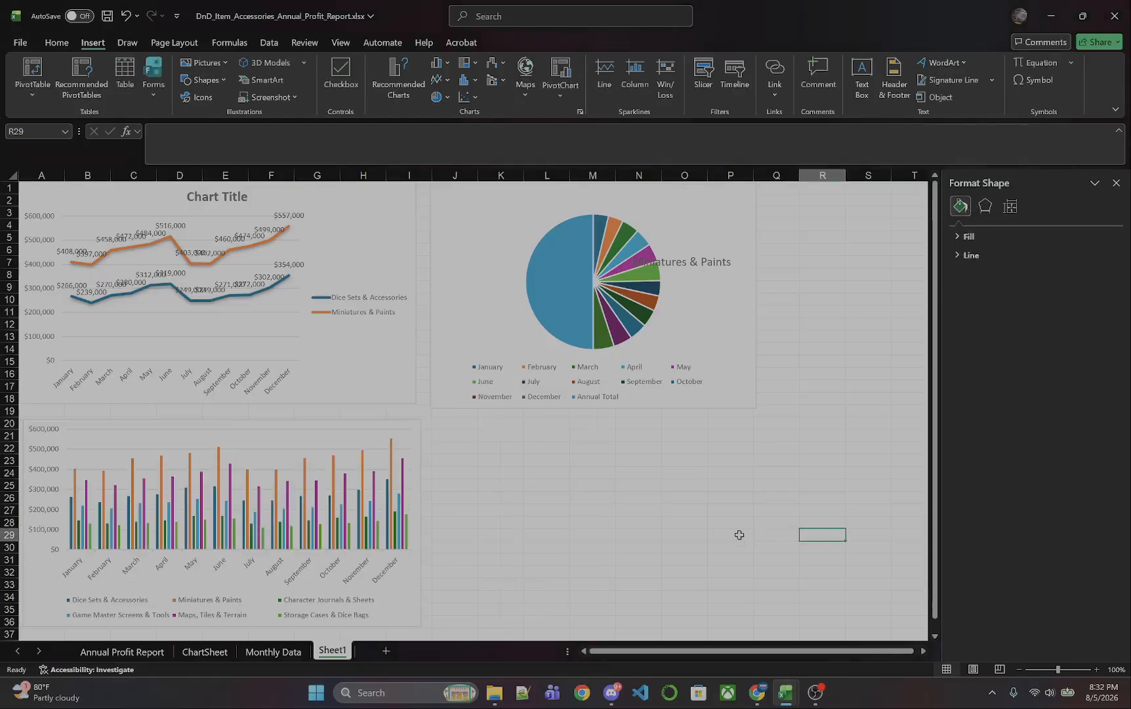